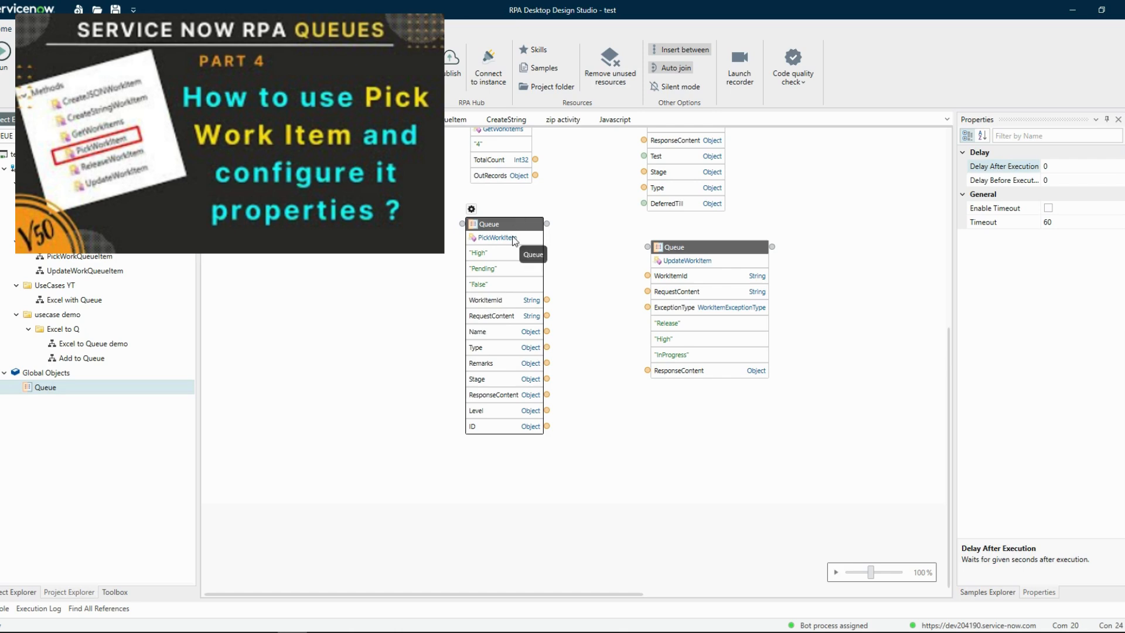
Move the UpdateWorkItem block closer to the PickWorkItem block on the Queues activity canvas.
click(496, 220)
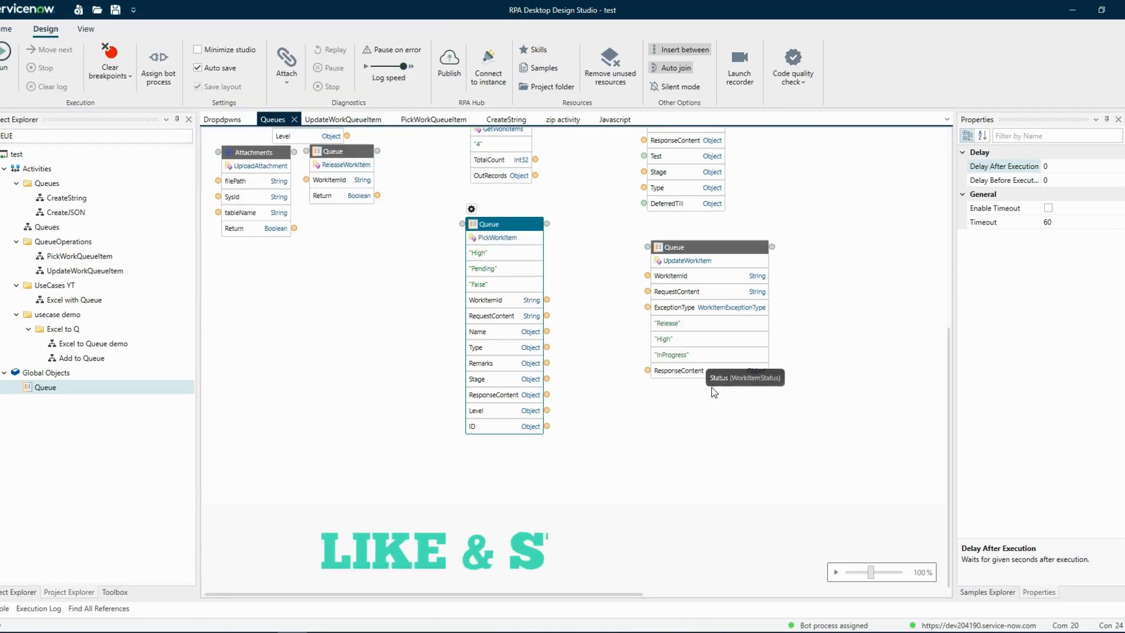
scroll(638, 354, up, 3)
scroll(839, 387, down, 3)
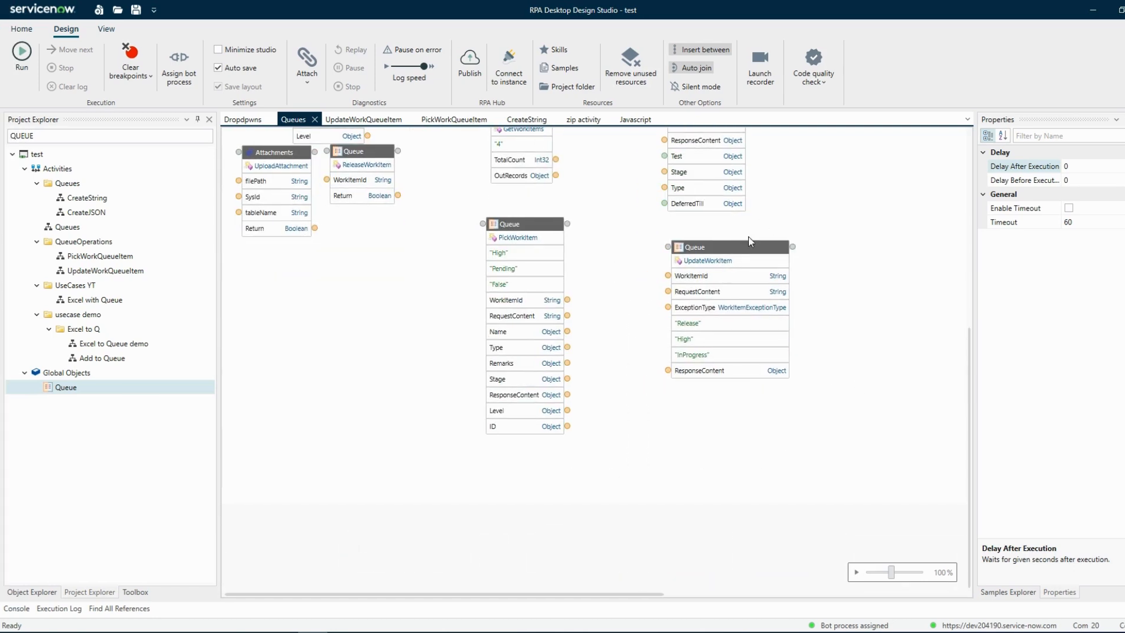
drag(746, 246, 692, 247)
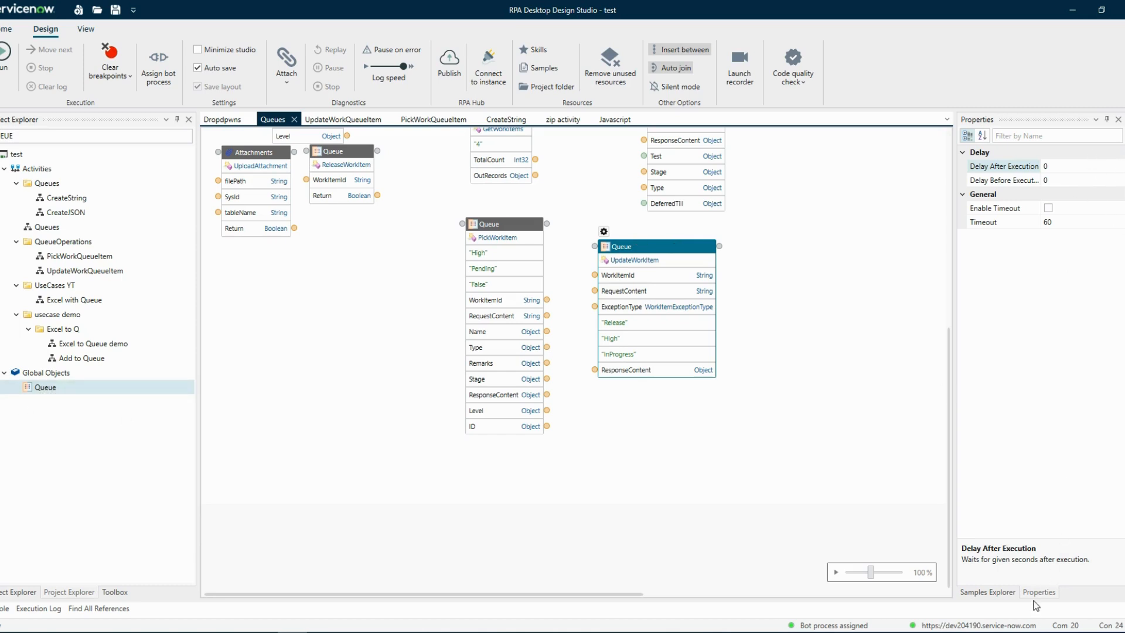
Open the global Queue object's methods and place the UpdateWorkItem method beside the PickWorkItem block.
double_click(46, 388)
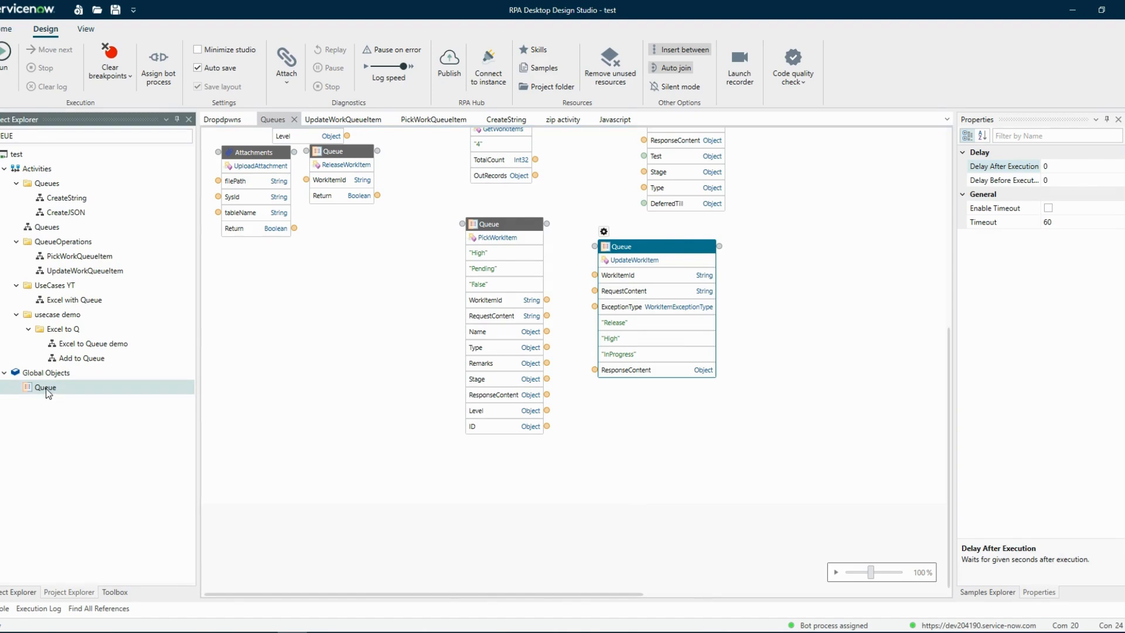
click(1090, 182)
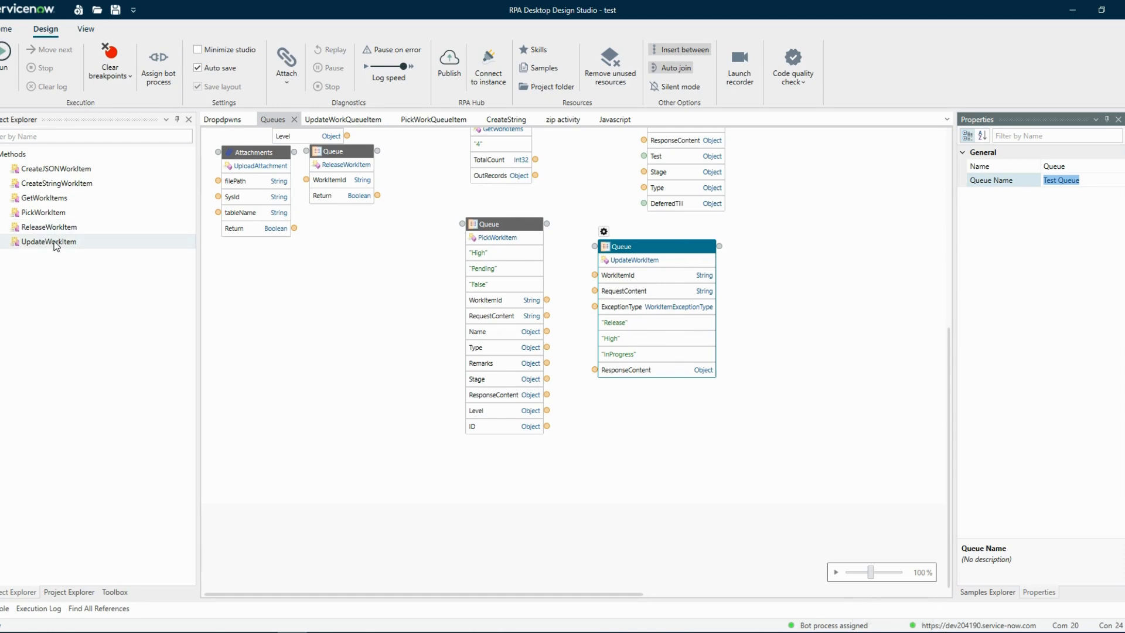
drag(85, 242, 88, 243)
drag(637, 251, 634, 245)
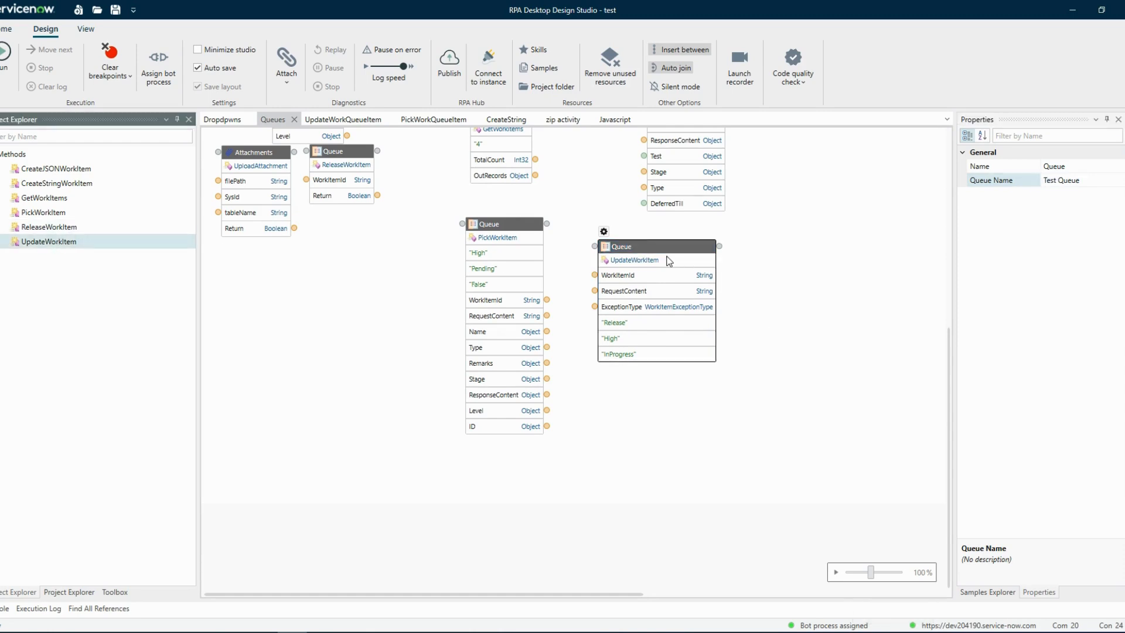
Connect the PickWorkItem block to UpdateWorkItem and link its WorkItemId output to the WorkItemId input.
click(668, 261)
scroll(674, 273, up, 3)
scroll(788, 340, down, 2)
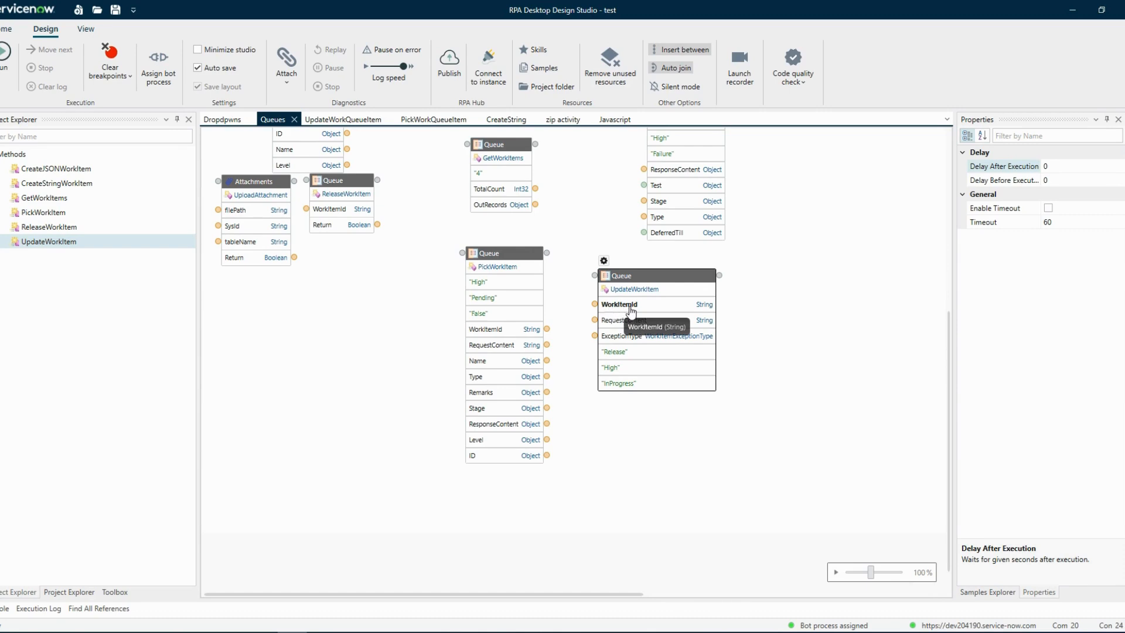
drag(511, 258, 531, 280)
drag(34, 199, 595, 332)
click(619, 333)
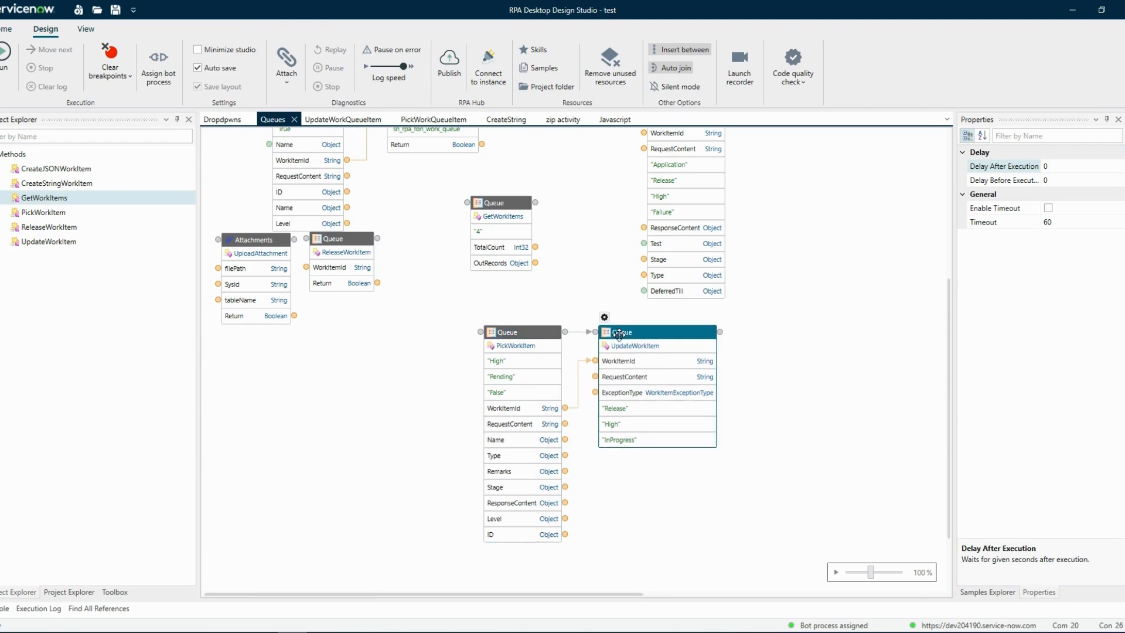
click(621, 533)
click(509, 362)
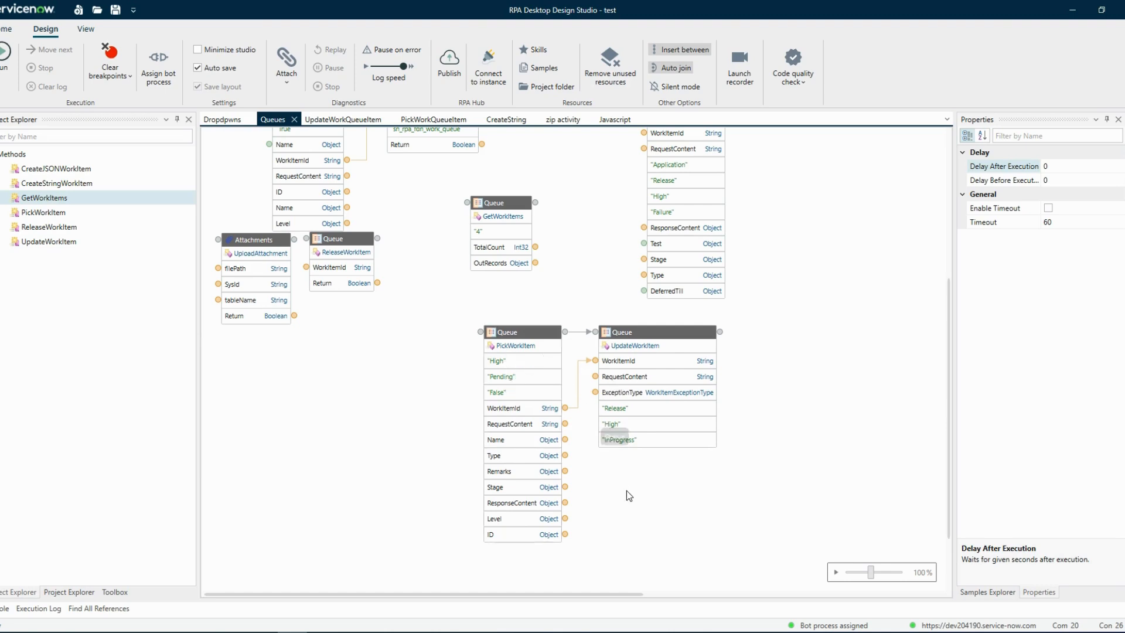
scroll(586, 411, down, 1)
click(621, 349)
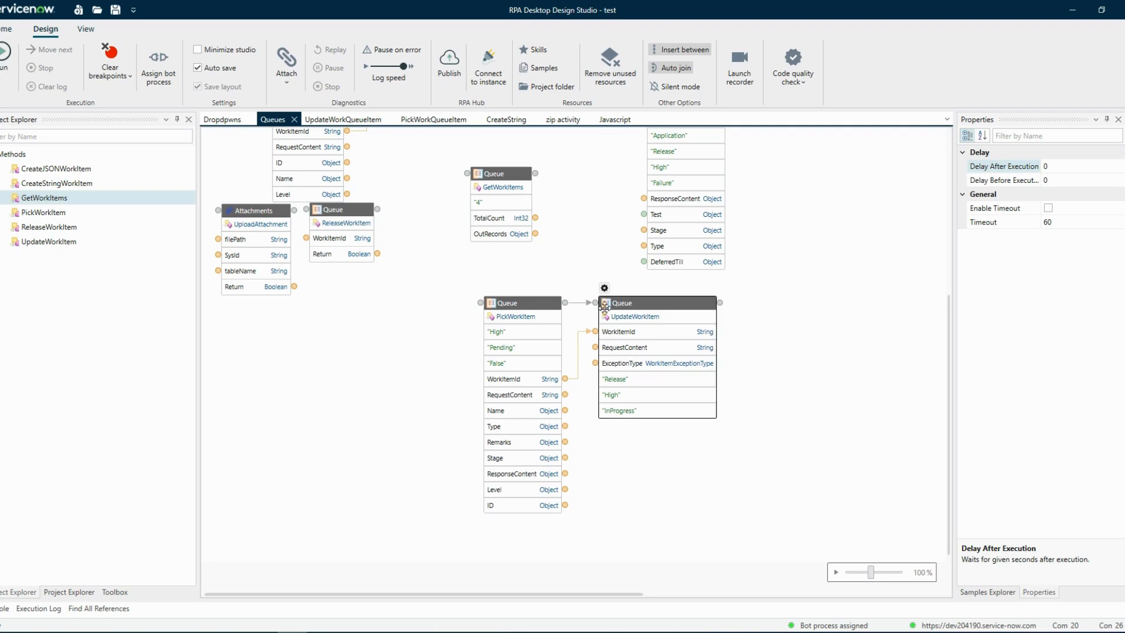
click(632, 423)
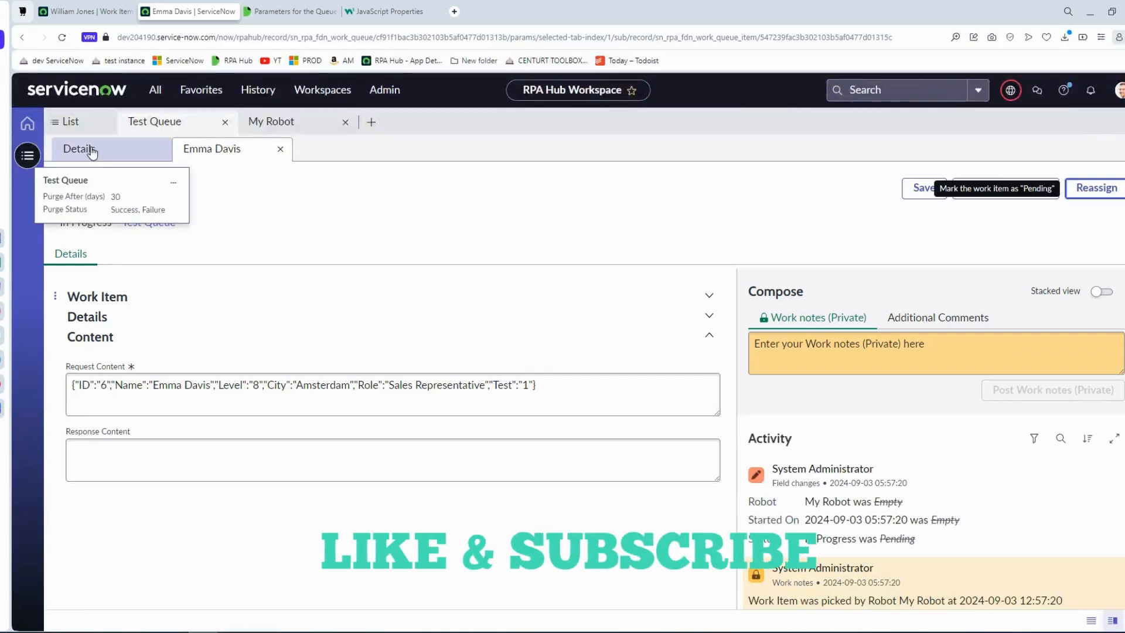
In the browser's RPA Hub Workspace, reassign the last two Test Queue work items with the remark "test" and refresh the list.
click(91, 150)
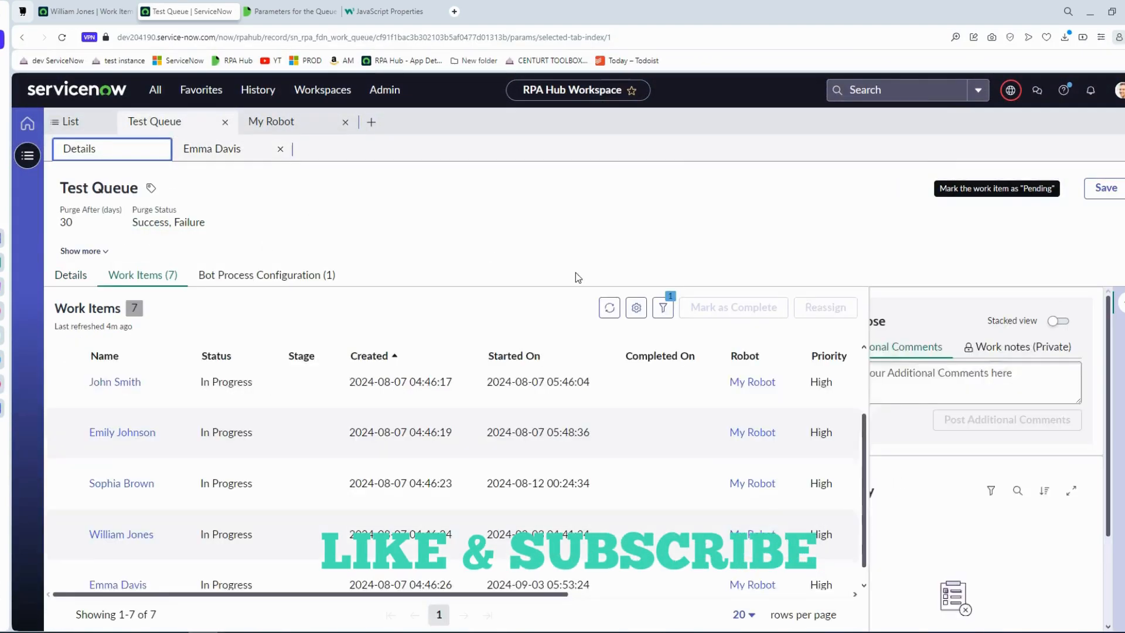
click(609, 286)
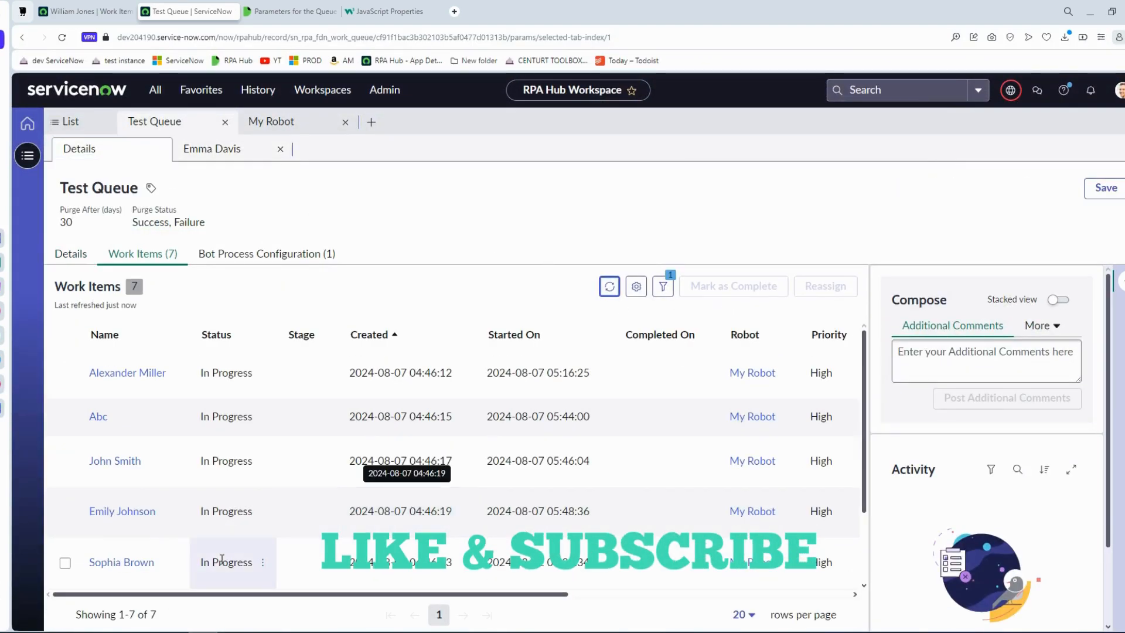
scroll(293, 542, down, 1)
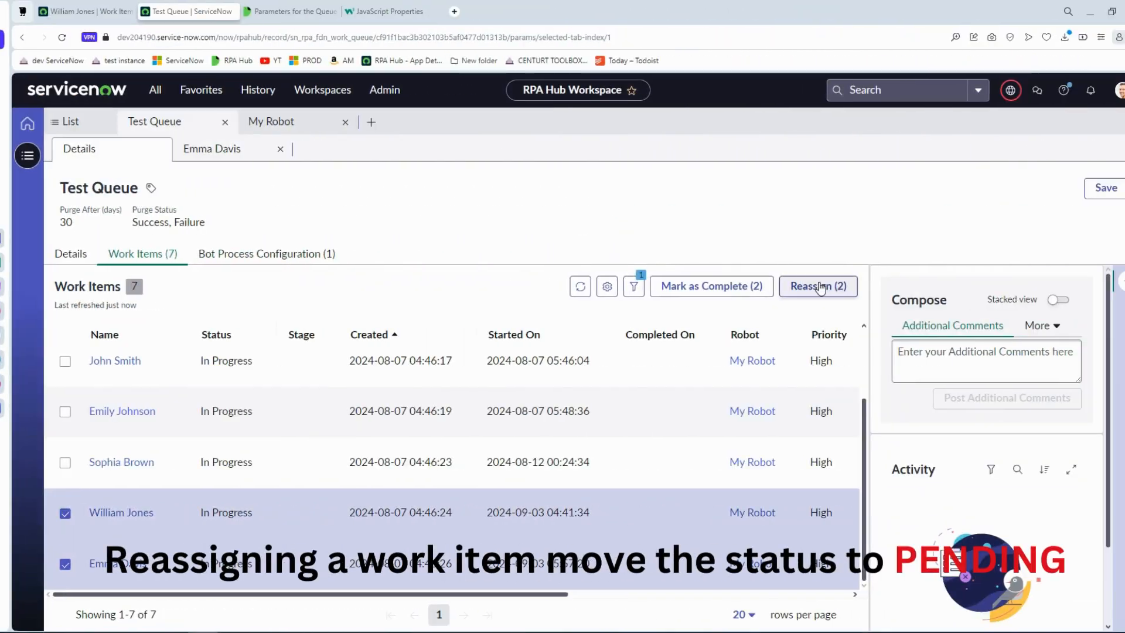
click(819, 286)
text(test)
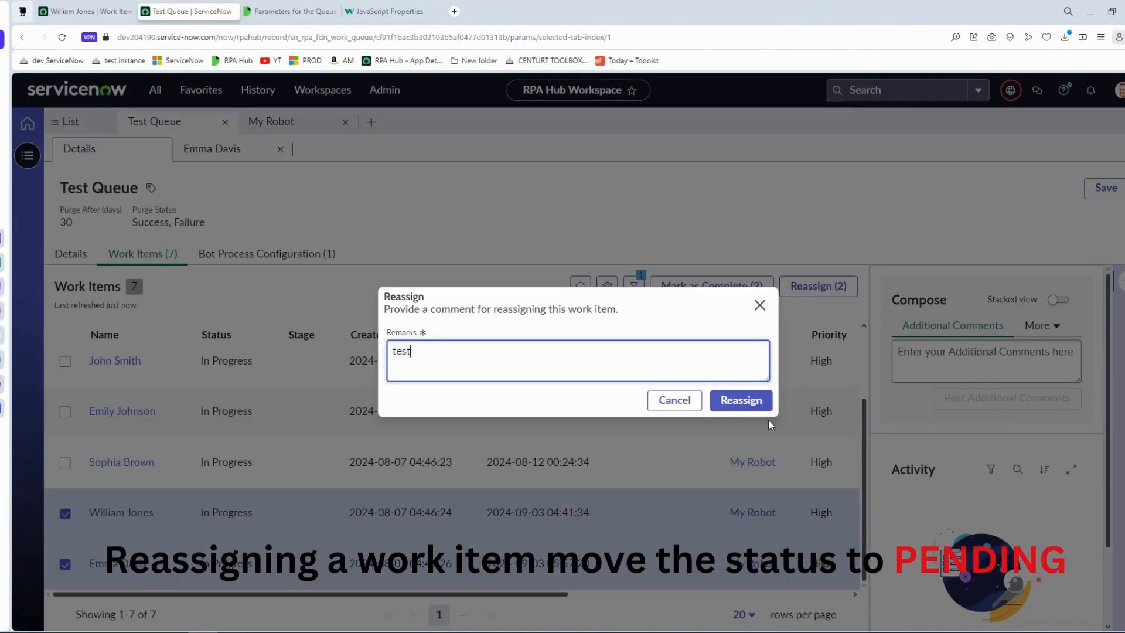
click(743, 401)
click(582, 286)
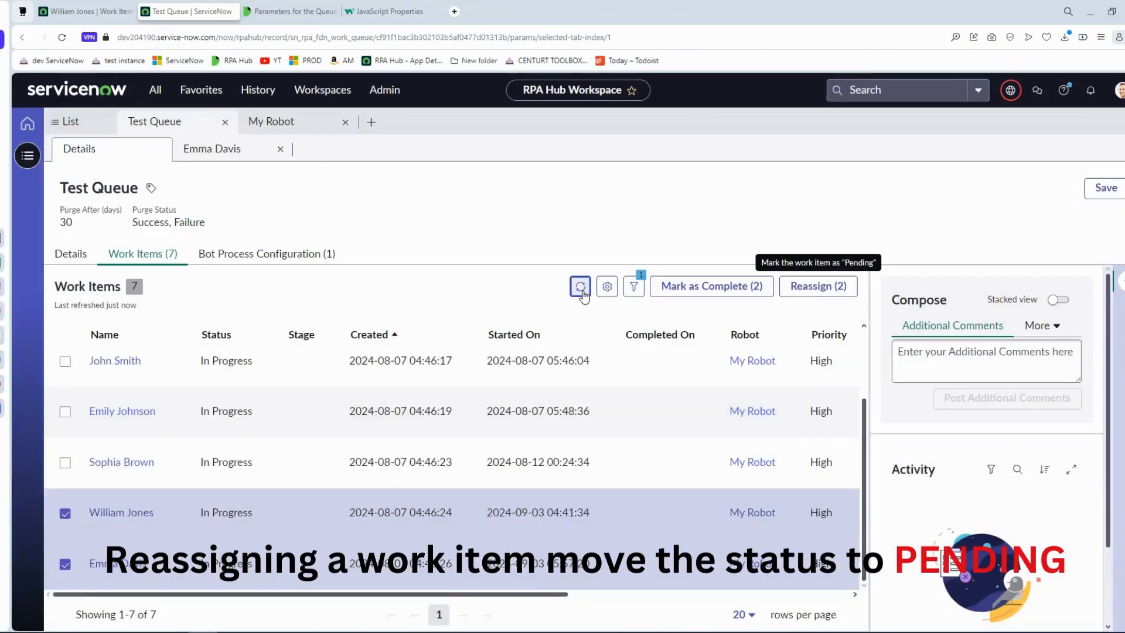
scroll(364, 515, up, 1)
scroll(346, 513, down, 2)
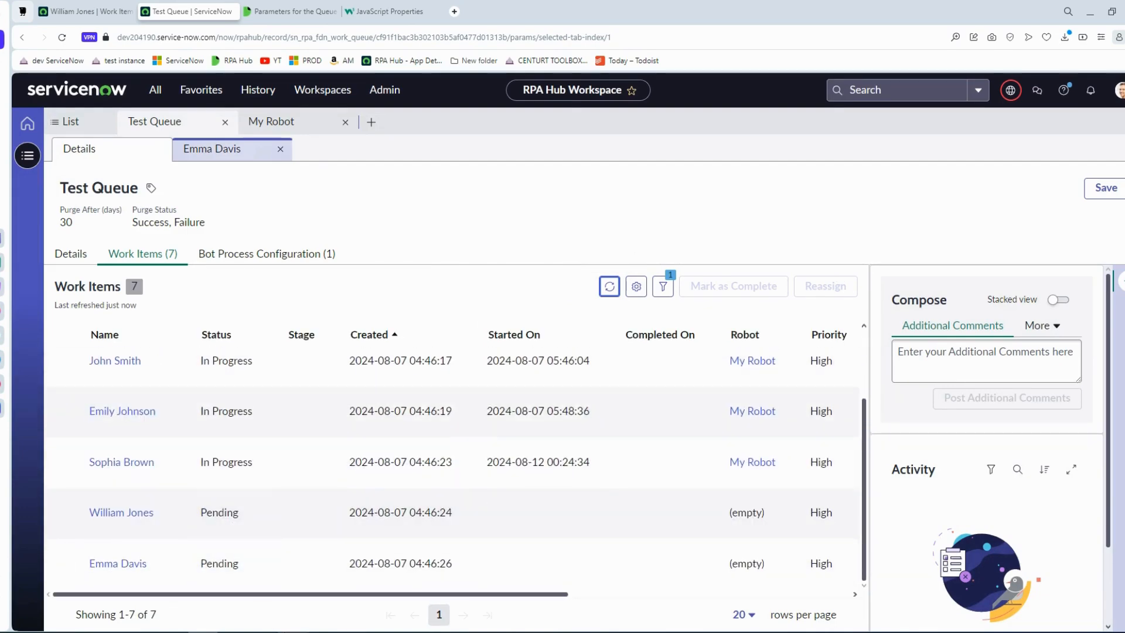
Back in RPA Desktop Design Studio, set a breakpoint on the UpdateWorkItem block and run the automation from PickWorkItem.
click(305, 619)
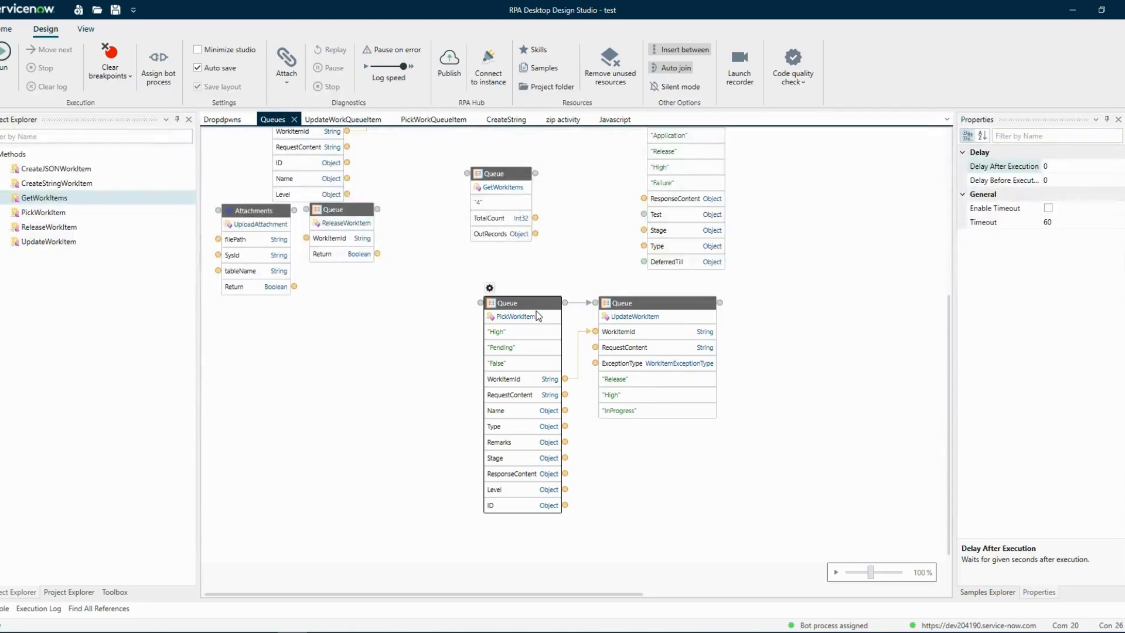
click(284, 632)
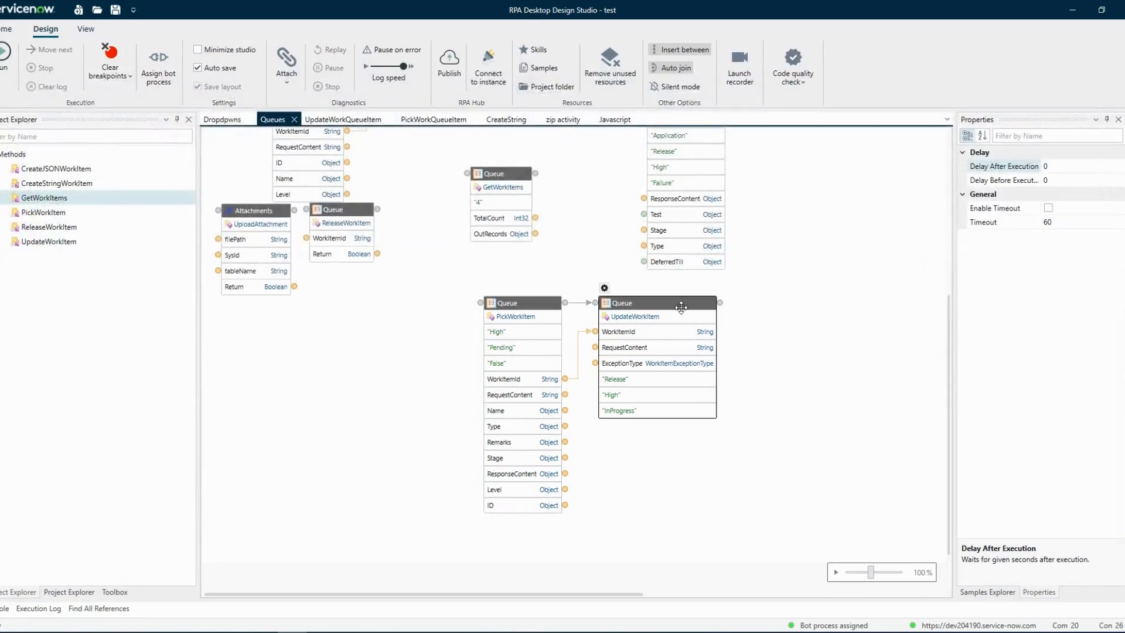
right_click(678, 304)
click(694, 315)
click(513, 304)
right_click(513, 304)
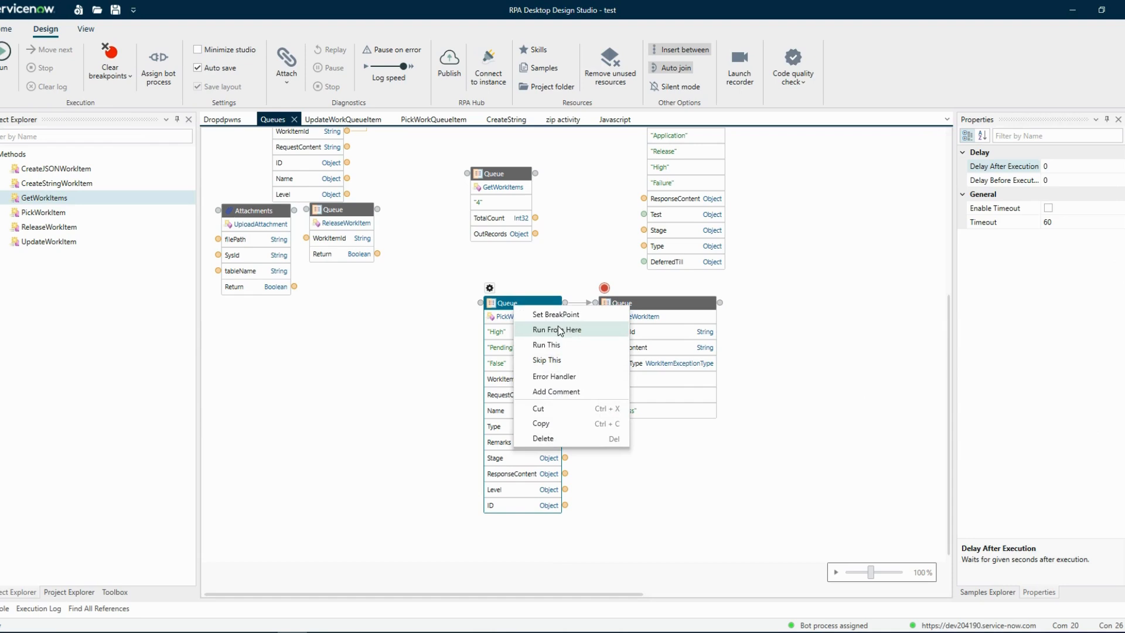
click(562, 333)
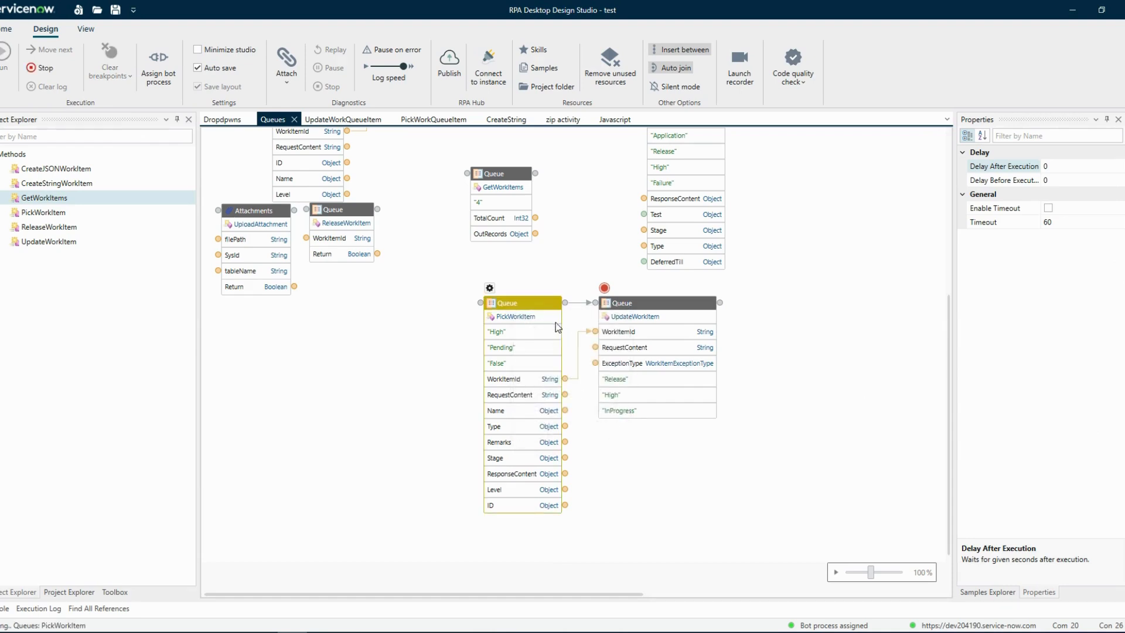
Switch to the browser and refresh the Test Queue work items to check their statuses.
mouse_move(292, 632)
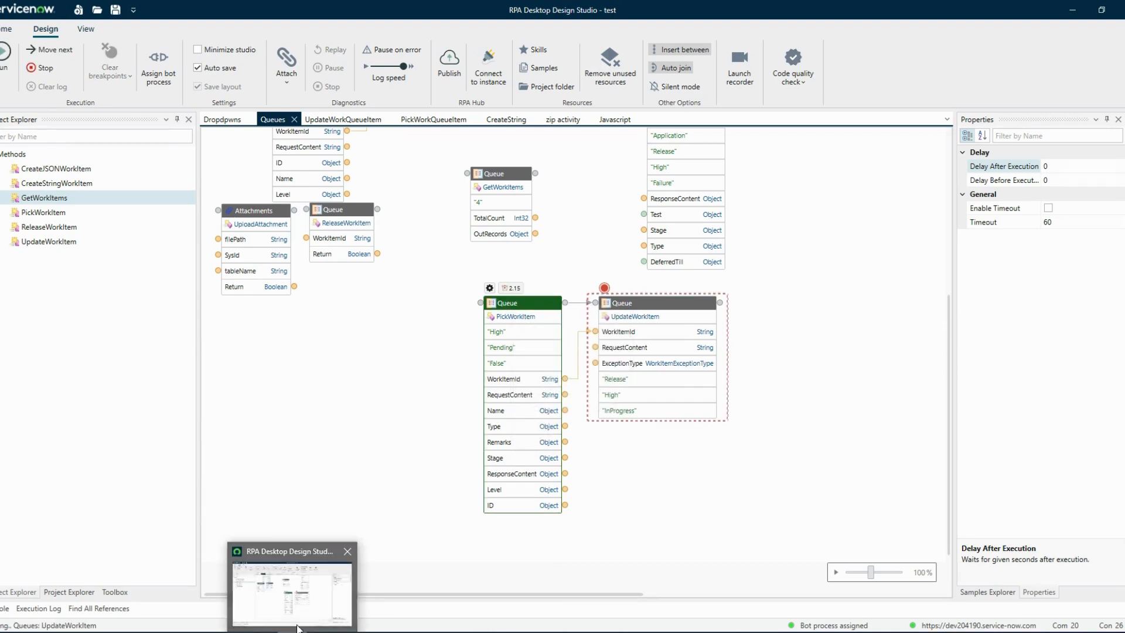
click(202, 632)
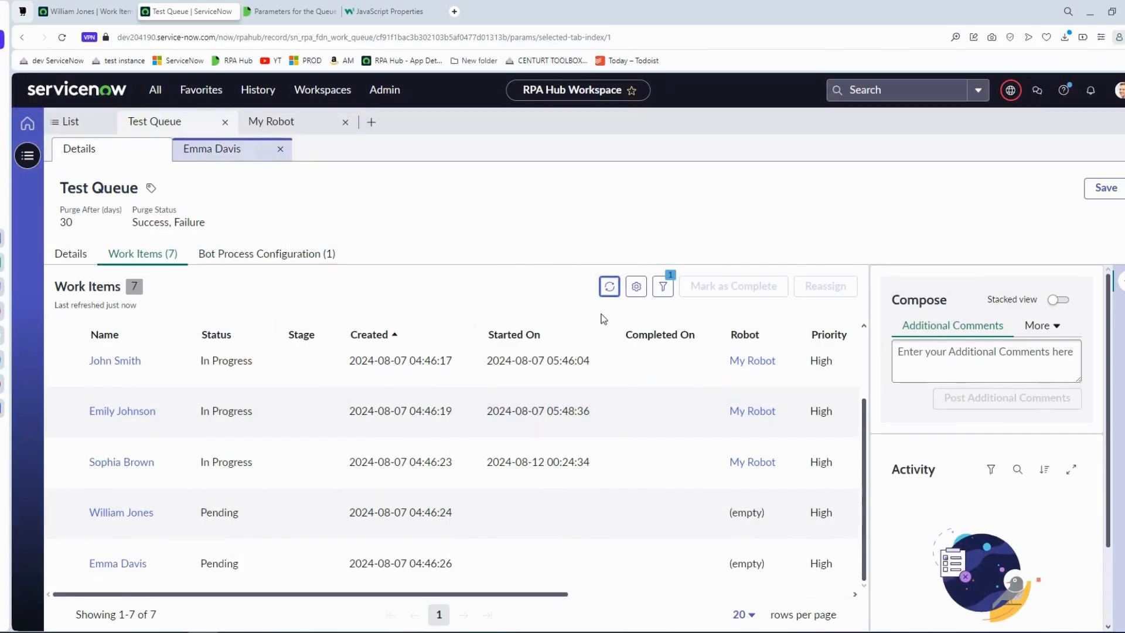
click(609, 288)
scroll(256, 533, down, 2)
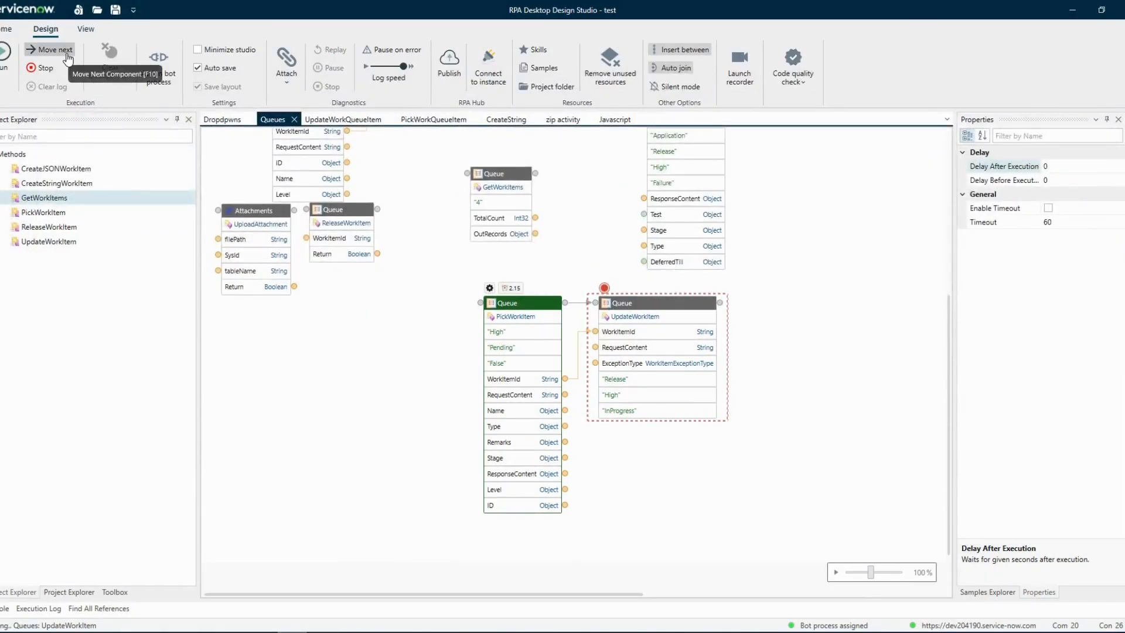
Advance the paused run past UpdateWorkItem in the design studio and check the refreshed Test Queue work items in the browser.
click(68, 59)
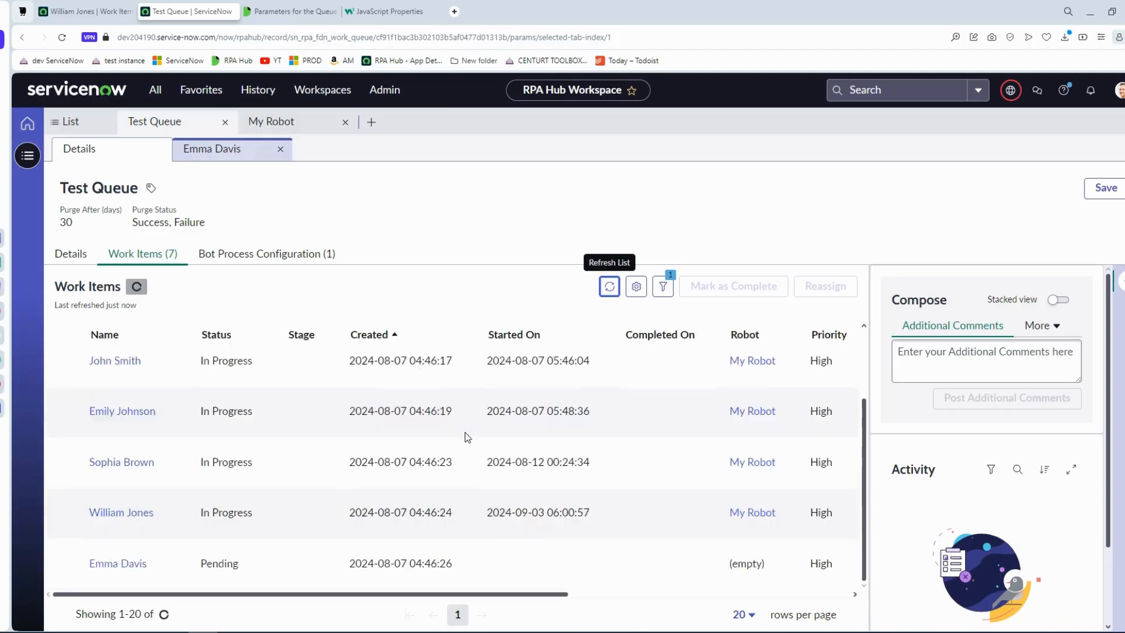
click(609, 286)
scroll(282, 563, down, 2)
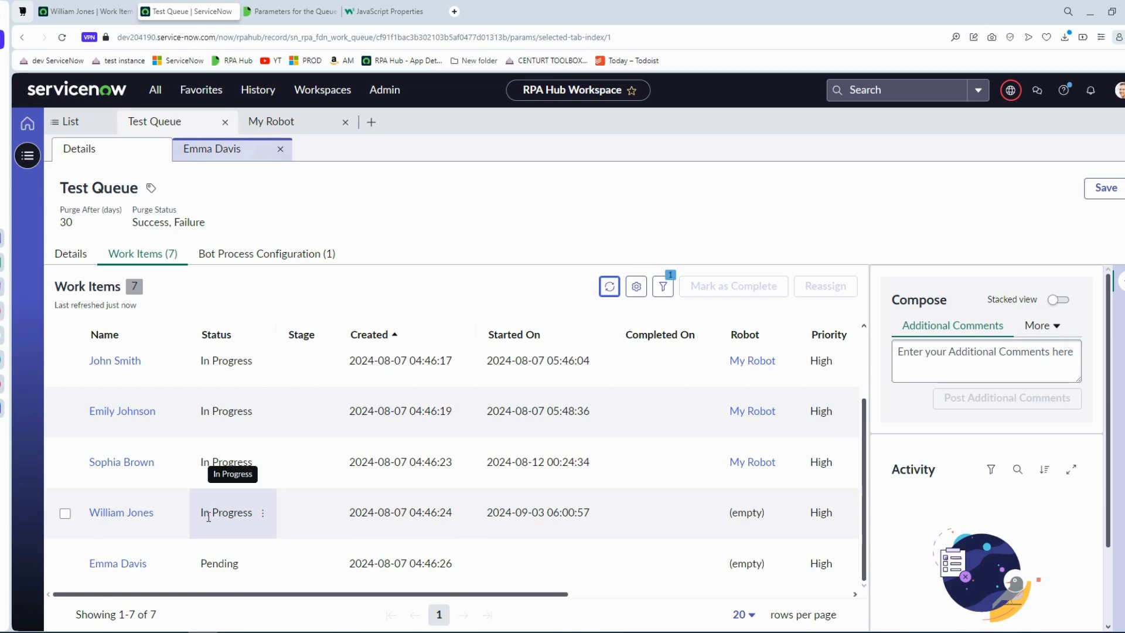
drag(203, 521, 246, 511)
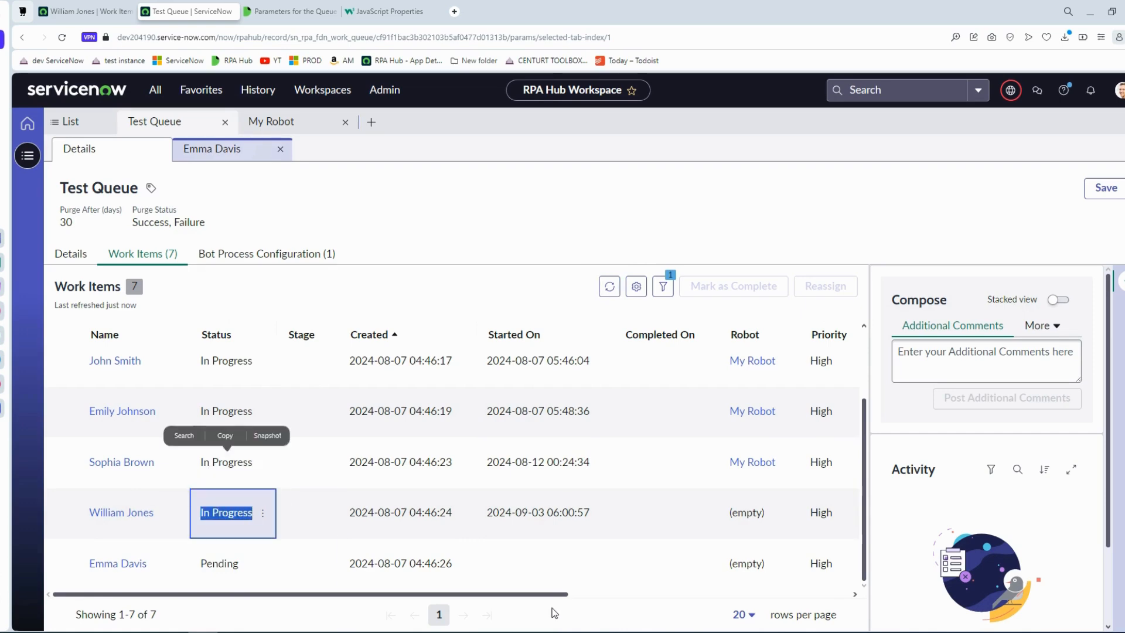
drag(551, 594, 377, 579)
In the design studio, connect PickWorkItem's ResponseContent output to UpdateWorkItem's RequestContent input and move the UpdateWorkItem block farther from PickWorkItem.
click(559, 232)
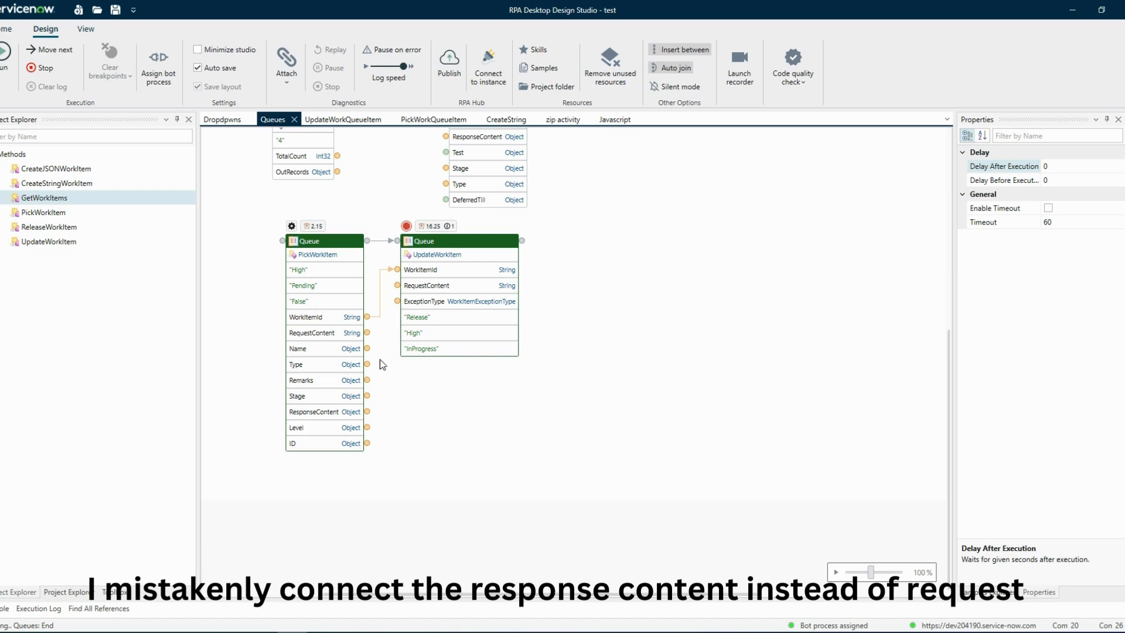
drag(381, 411, 397, 286)
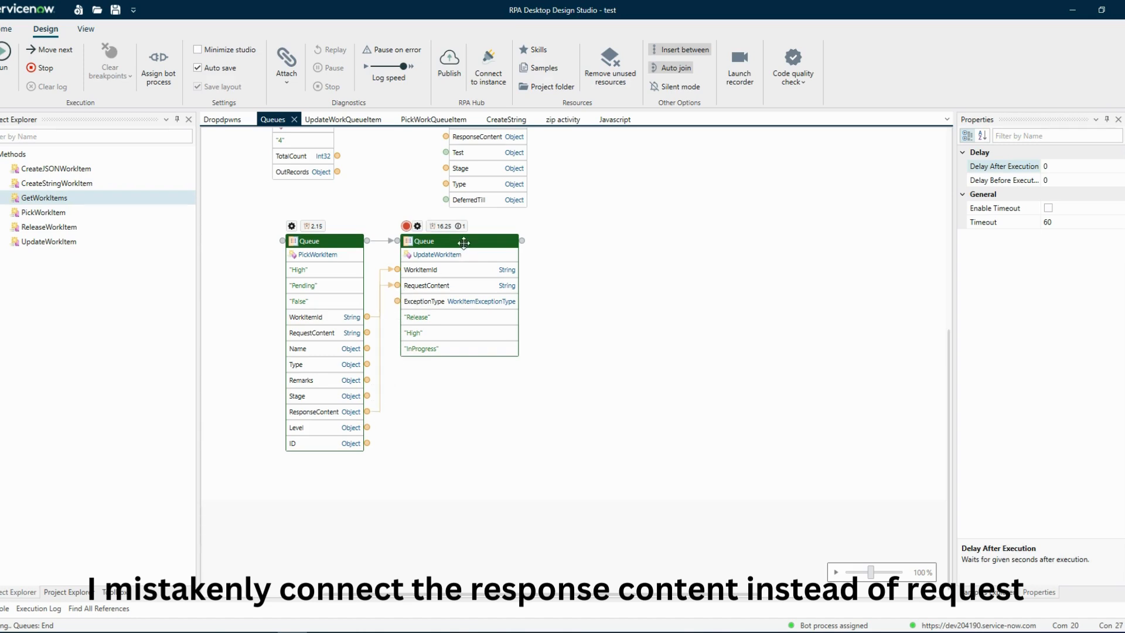
drag(463, 242, 507, 244)
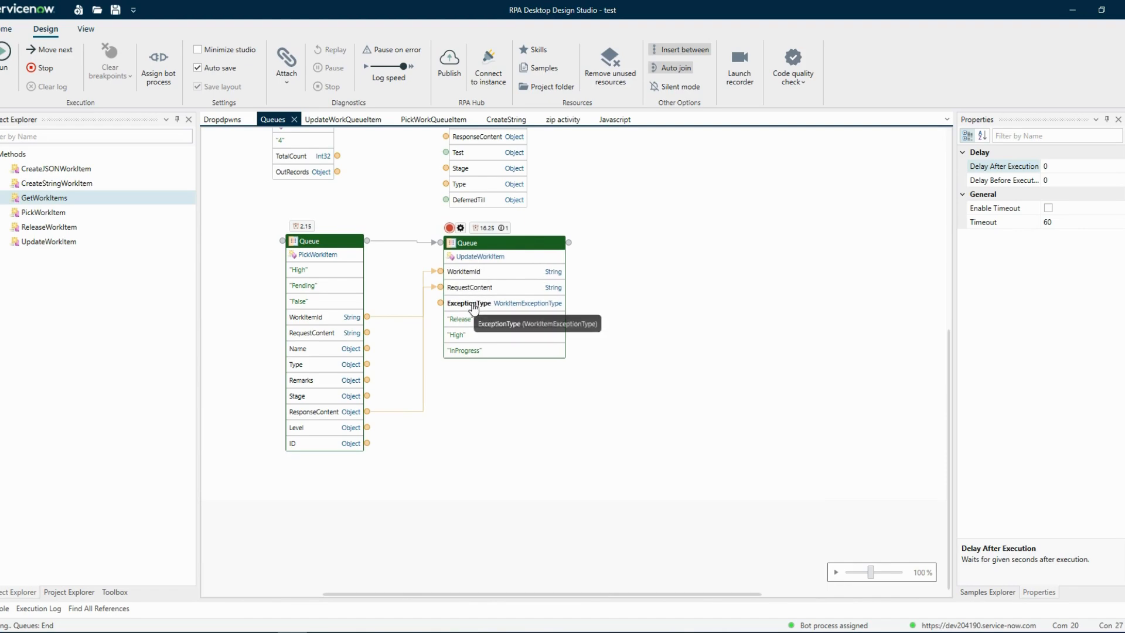
Try the static value Application for the UpdateWorkItem block's ExceptionType port and dismiss its properties.
scroll(473, 308, up, 3)
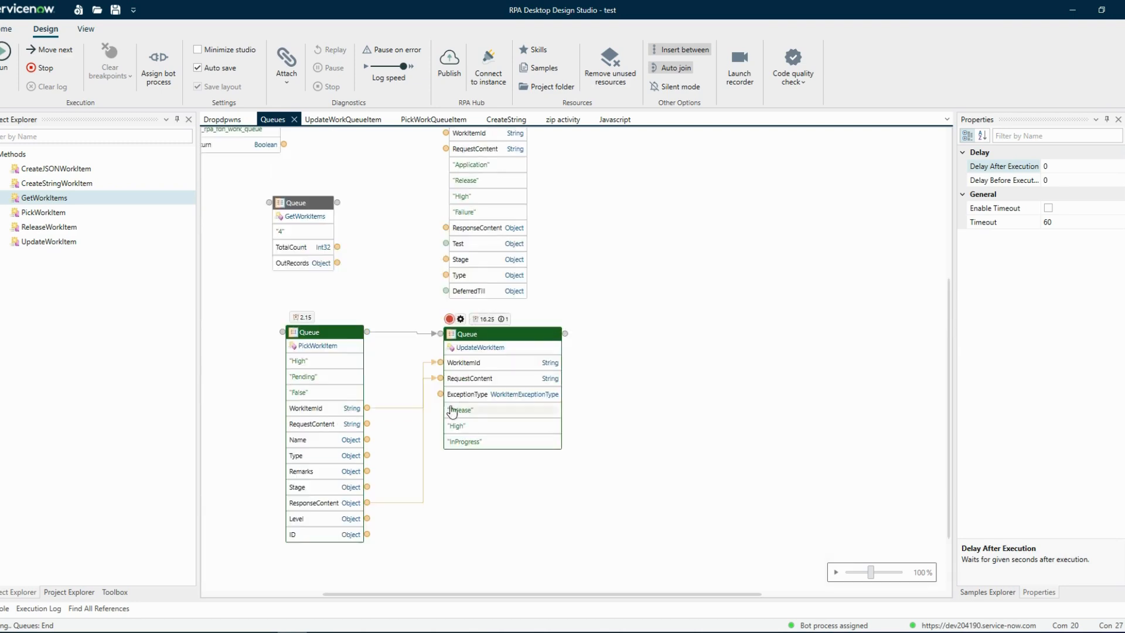
double_click(466, 396)
click(596, 348)
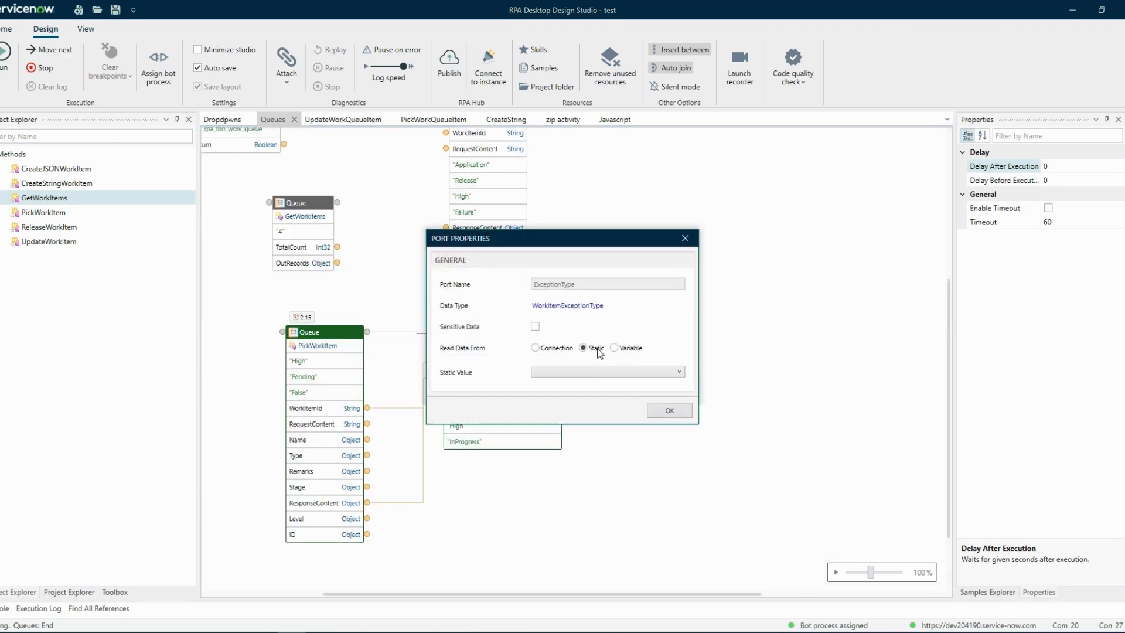
click(598, 374)
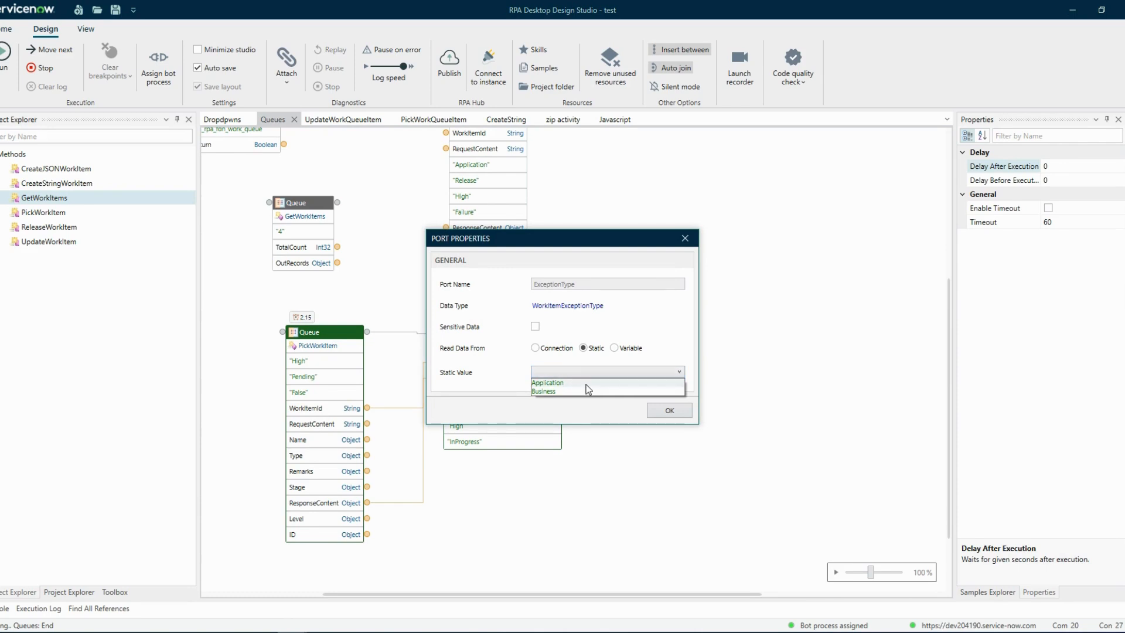
click(587, 383)
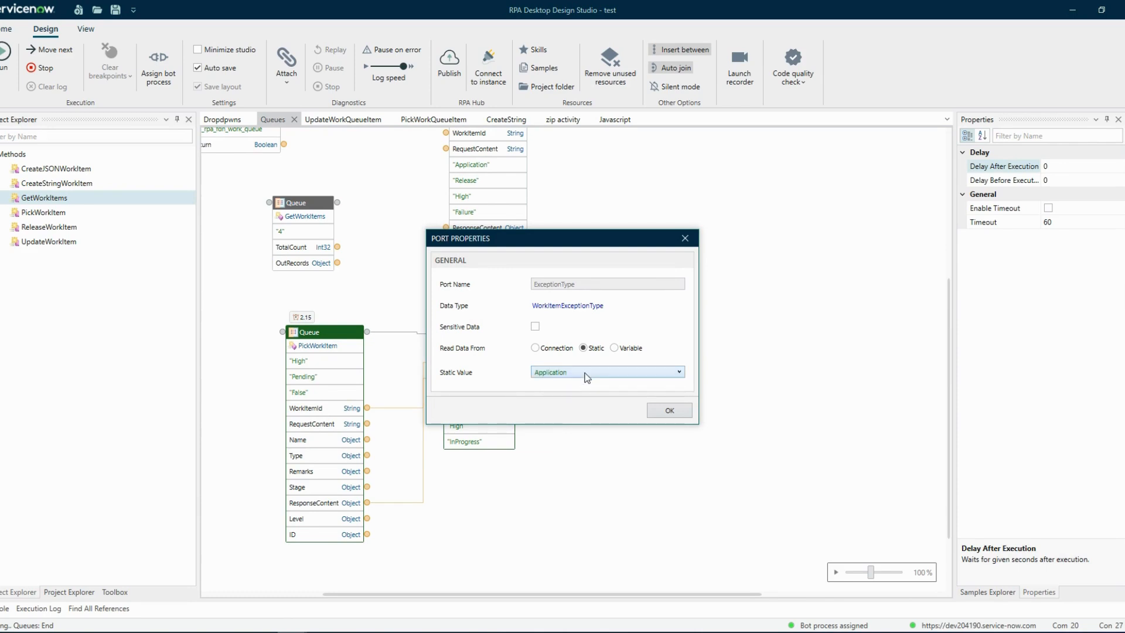
click(685, 242)
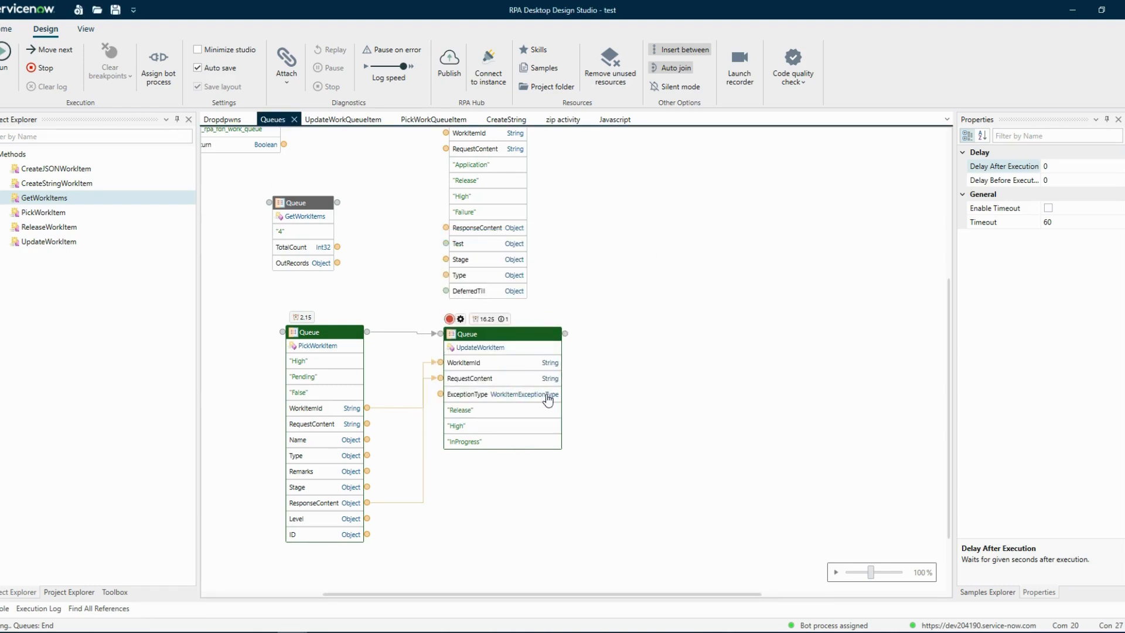
Move the PickWorkItem block slightly closer to the UpdateWorkItem block.
drag(350, 335, 361, 336)
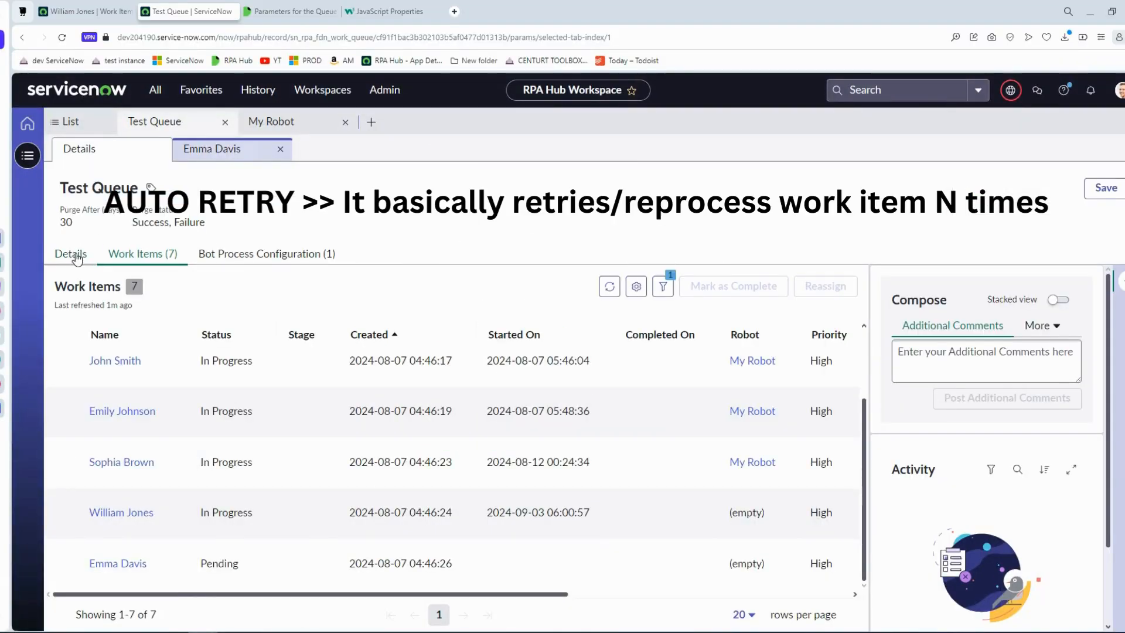
In the browser, check the Maximum Attempts setting in the Test Queue details and return to the queue's work items.
click(72, 253)
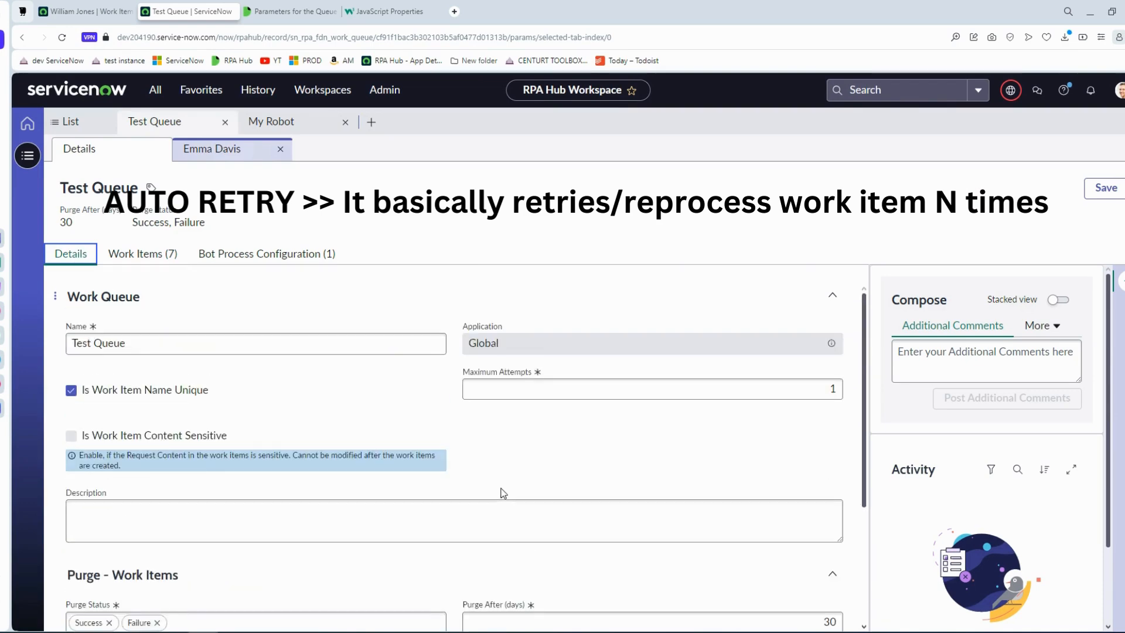
click(646, 388)
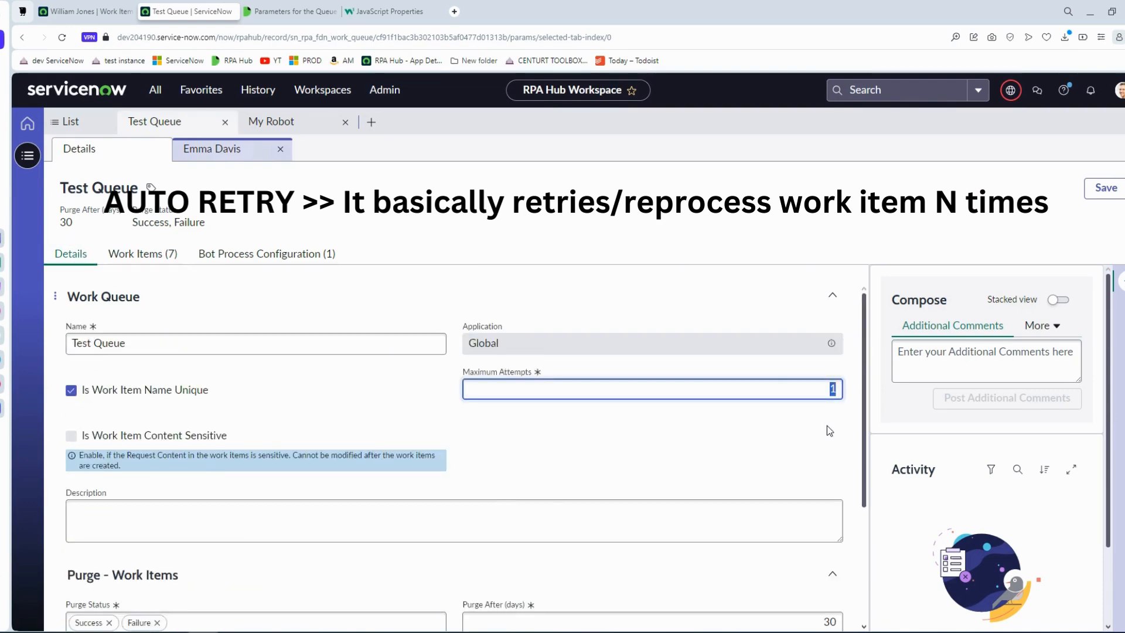
click(842, 391)
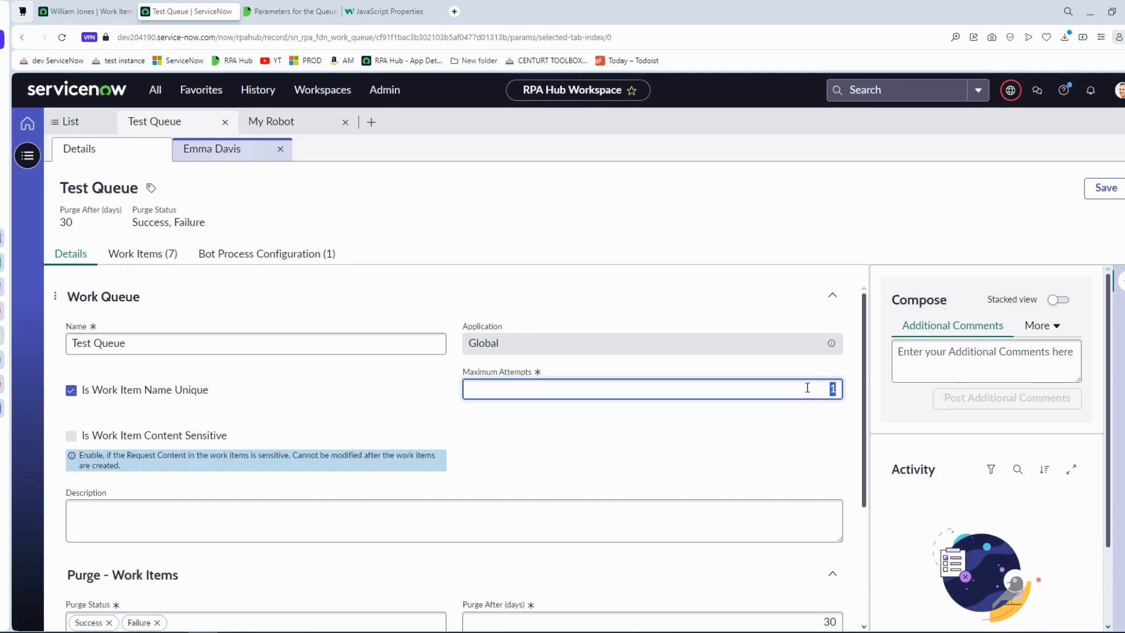
click(167, 254)
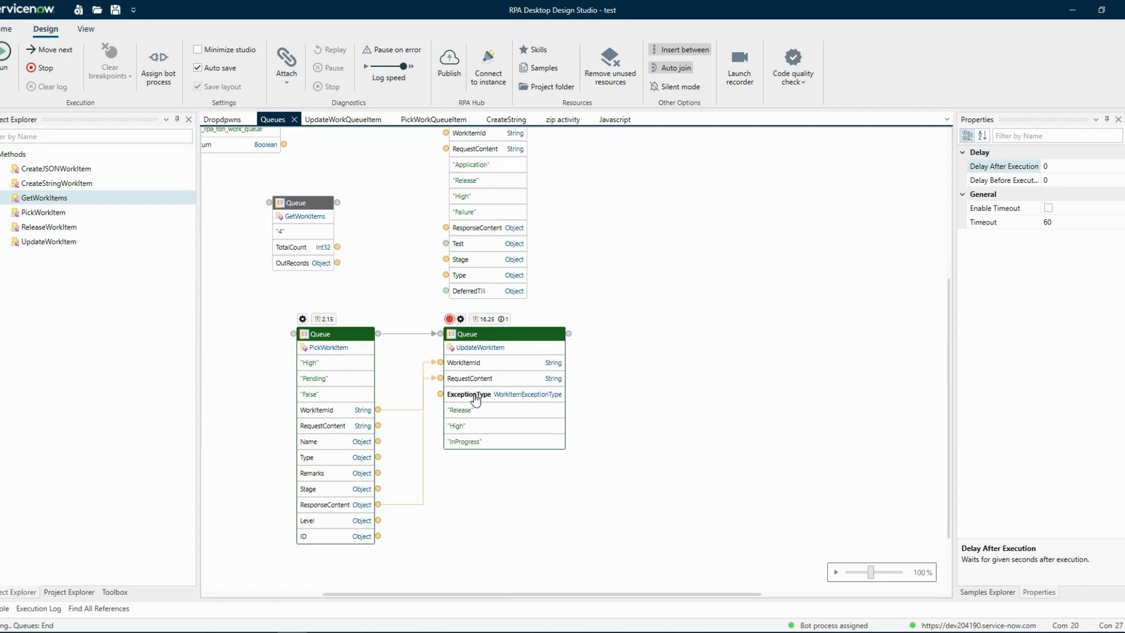
In the design studio, set the UpdateWorkItem block's ExceptionType port to the static value Application.
double_click(500, 396)
click(595, 349)
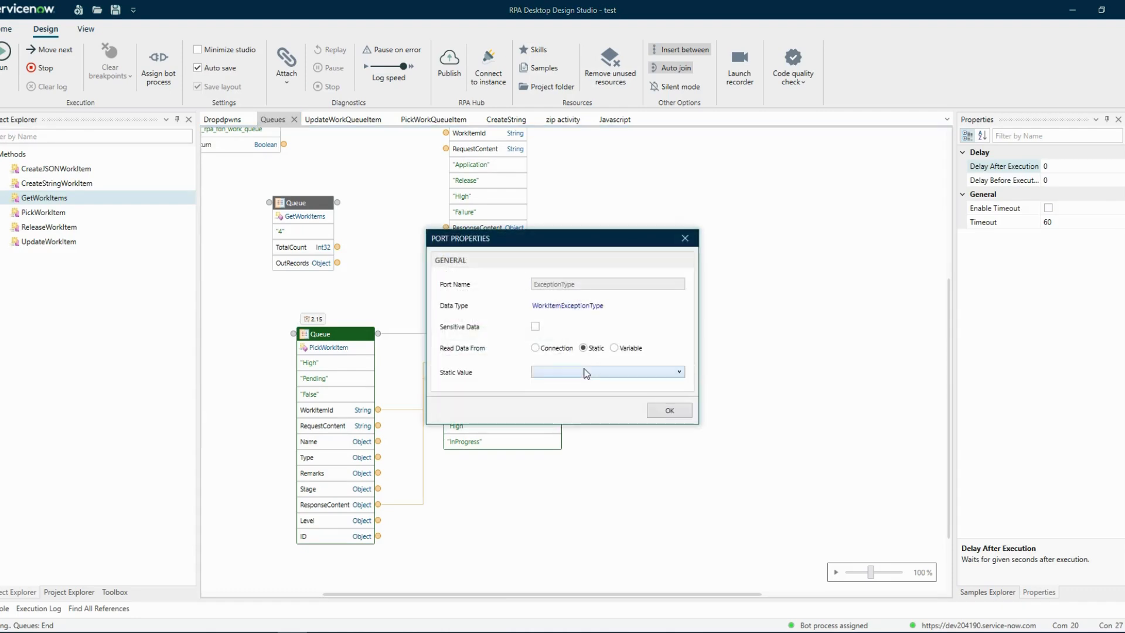
click(585, 371)
click(575, 383)
click(670, 412)
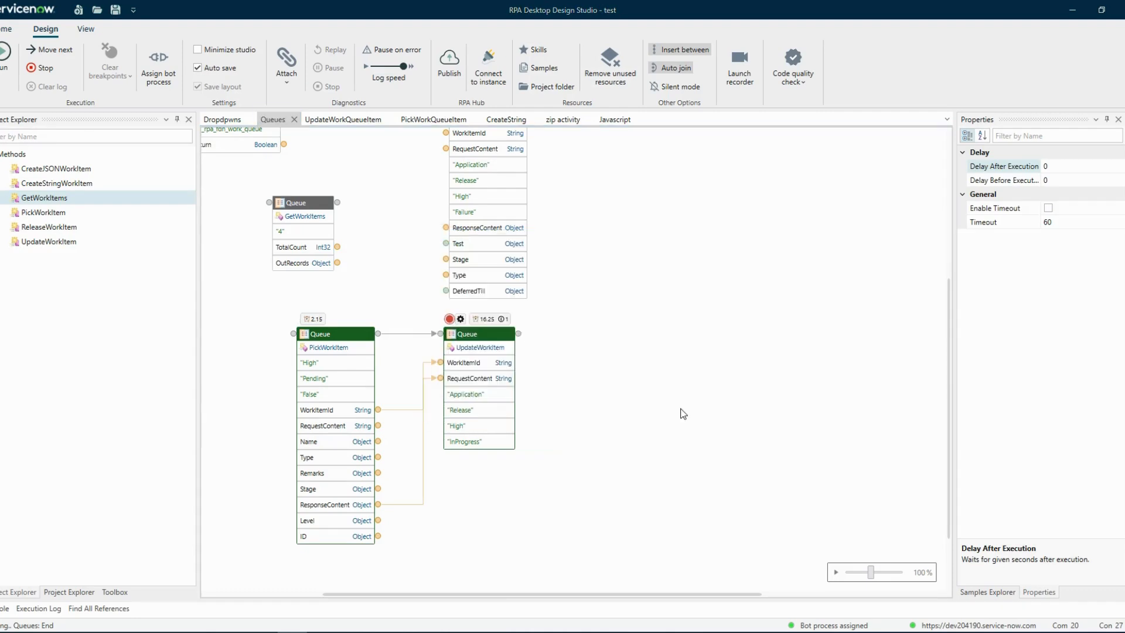
Set the UpdateWorkItem block's Status port to the static value Failure.
double_click(478, 442)
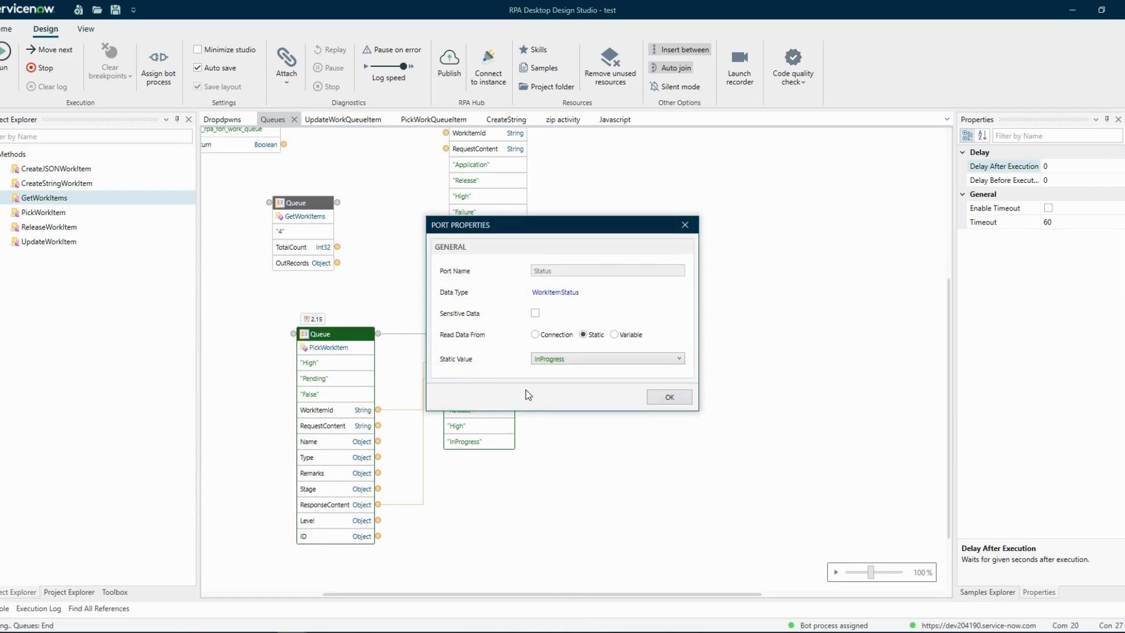
click(550, 360)
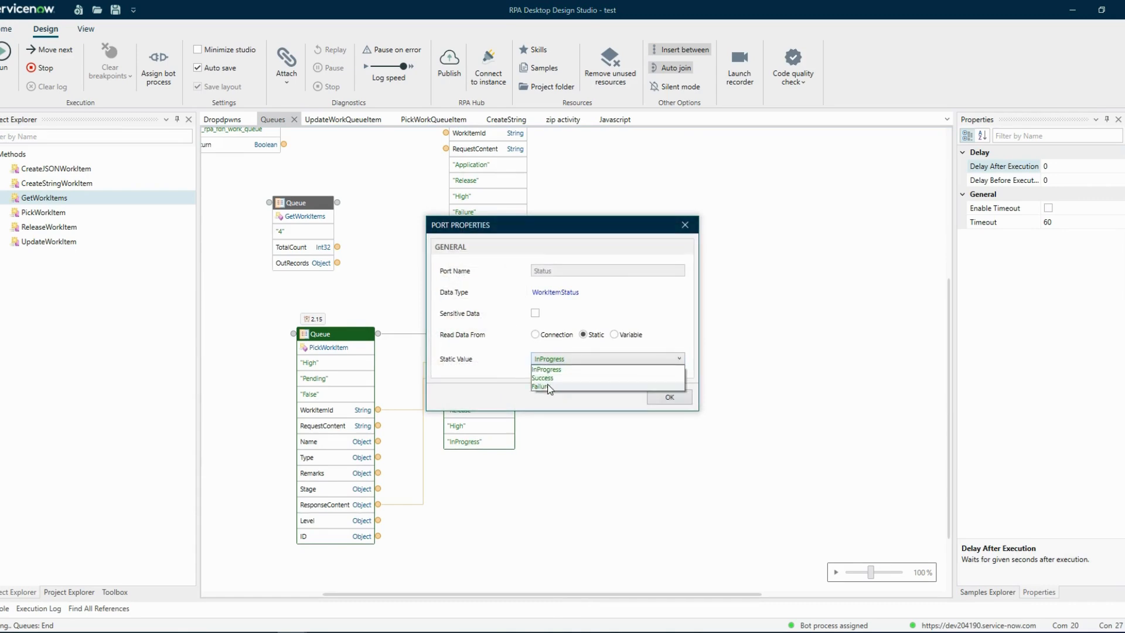
click(548, 386)
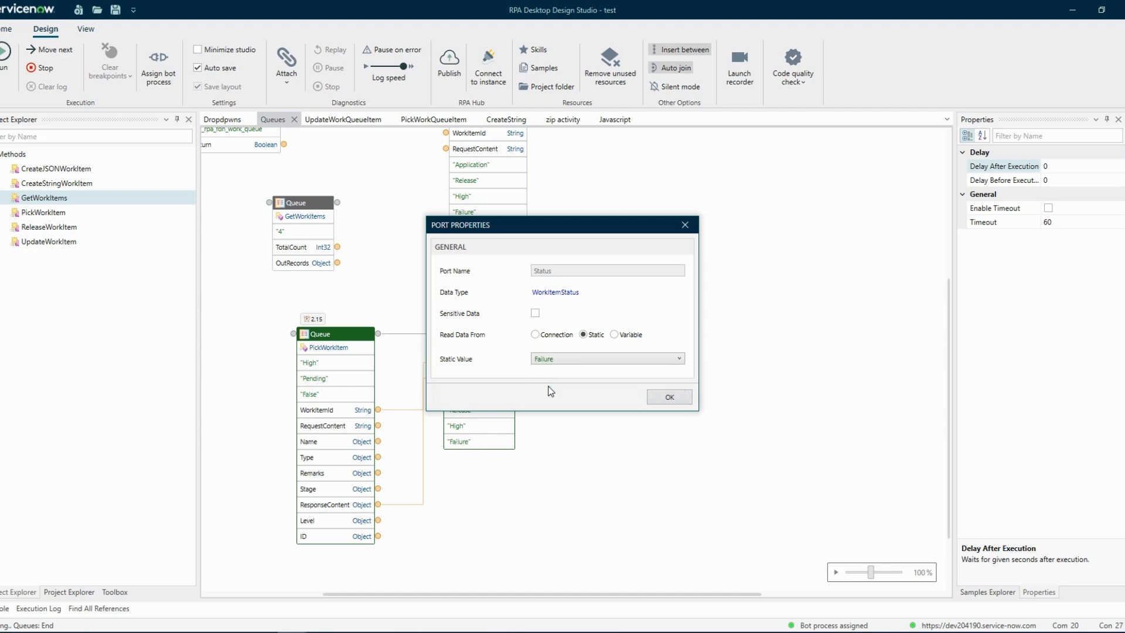
click(671, 363)
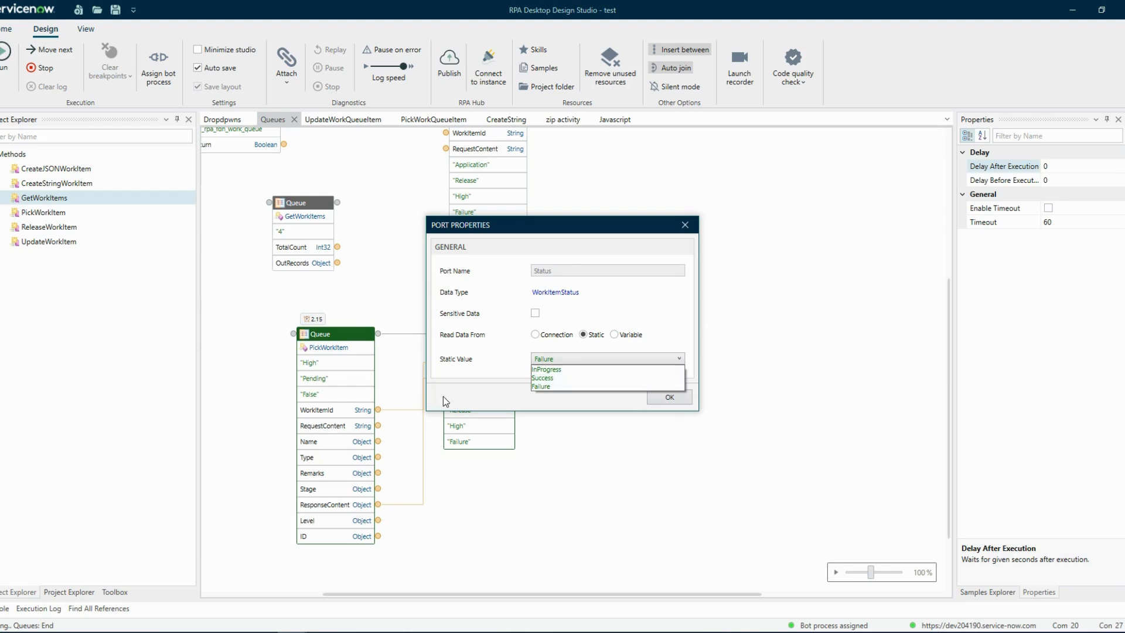
click(546, 391)
click(546, 359)
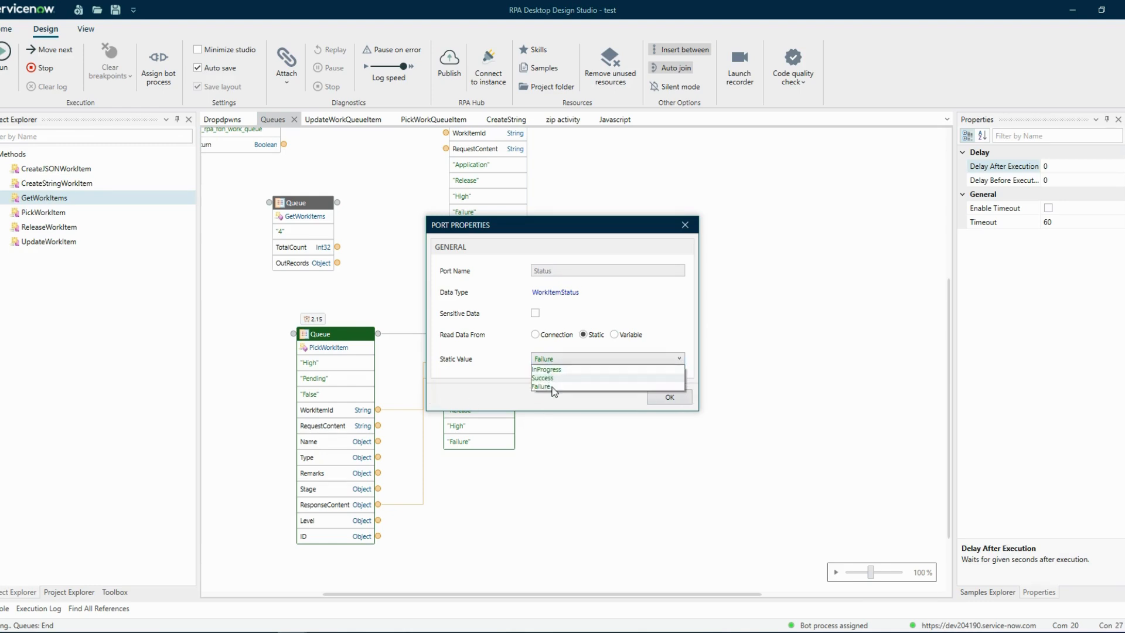
click(551, 388)
click(670, 396)
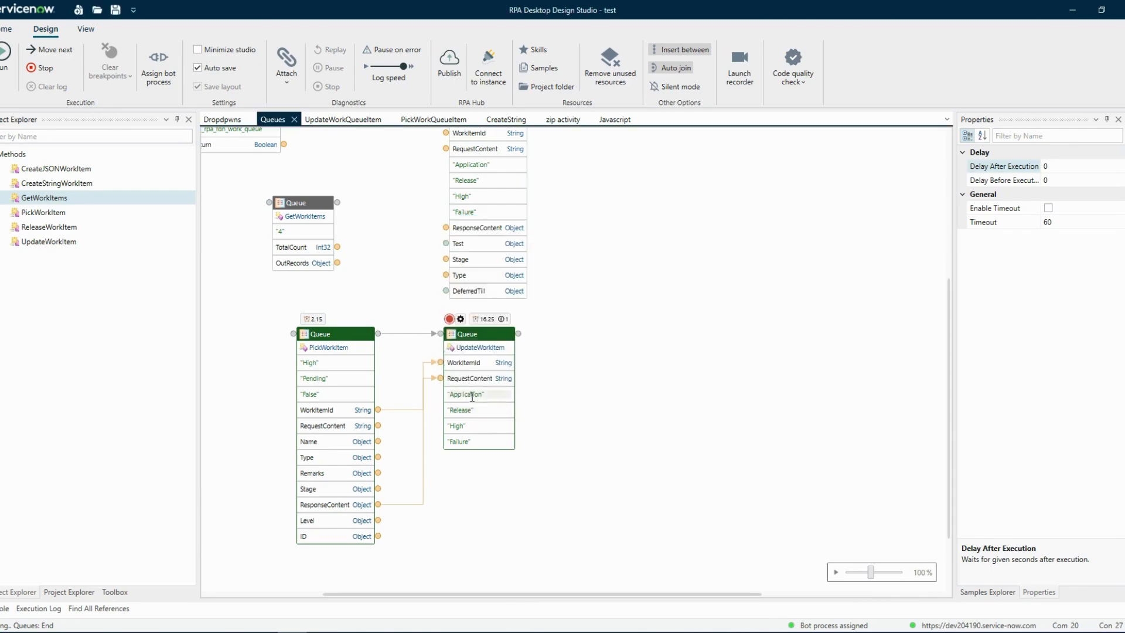
Review the static values available for UpdateWorkItem's ExceptionType port and keep Application selected.
double_click(472, 395)
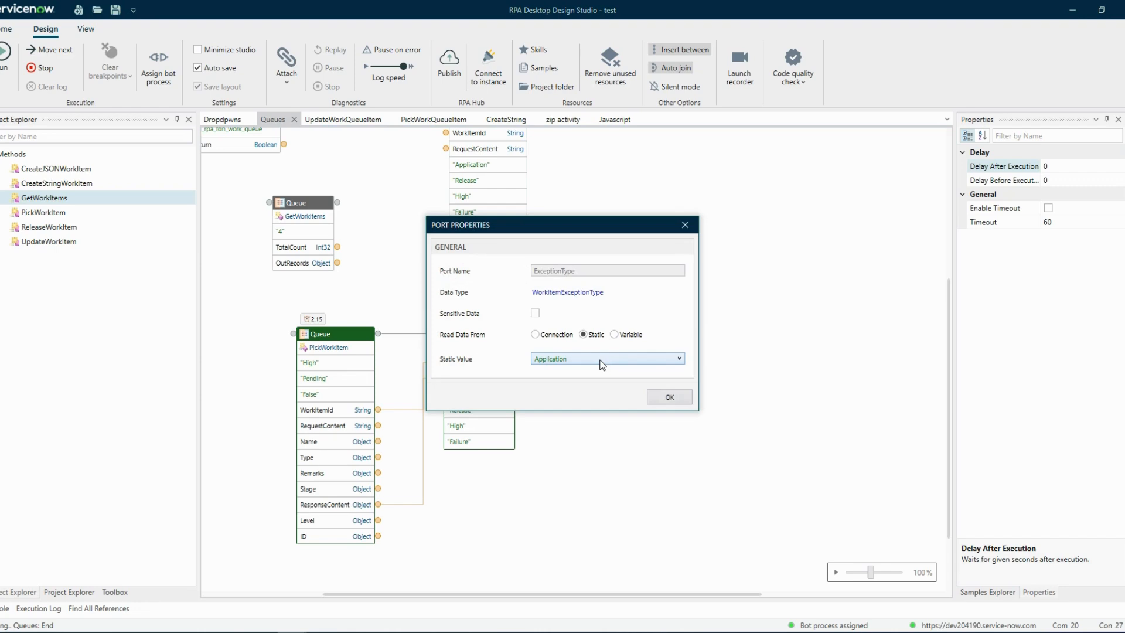
click(603, 365)
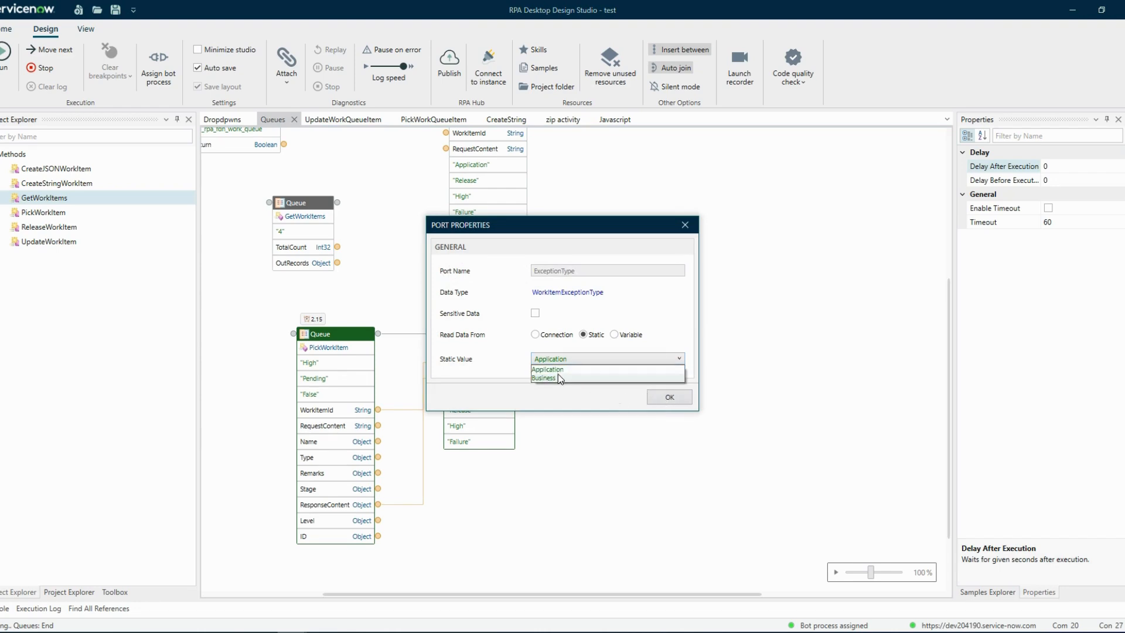
click(678, 400)
click(674, 399)
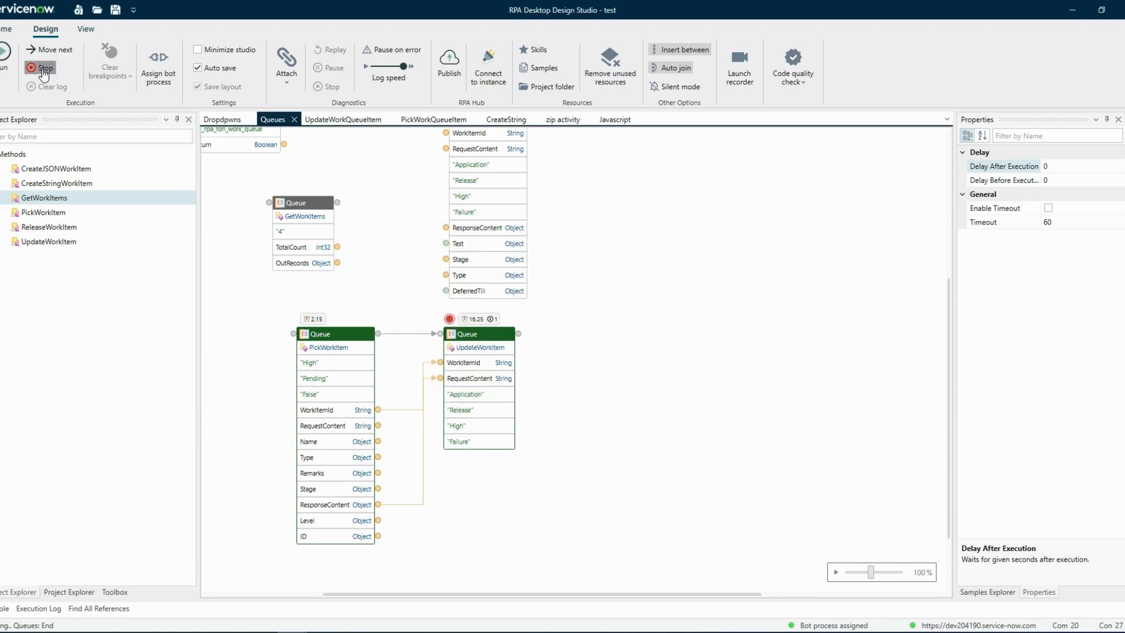
Stop the current run and run the automation again starting from the PickWorkItem block.
click(44, 69)
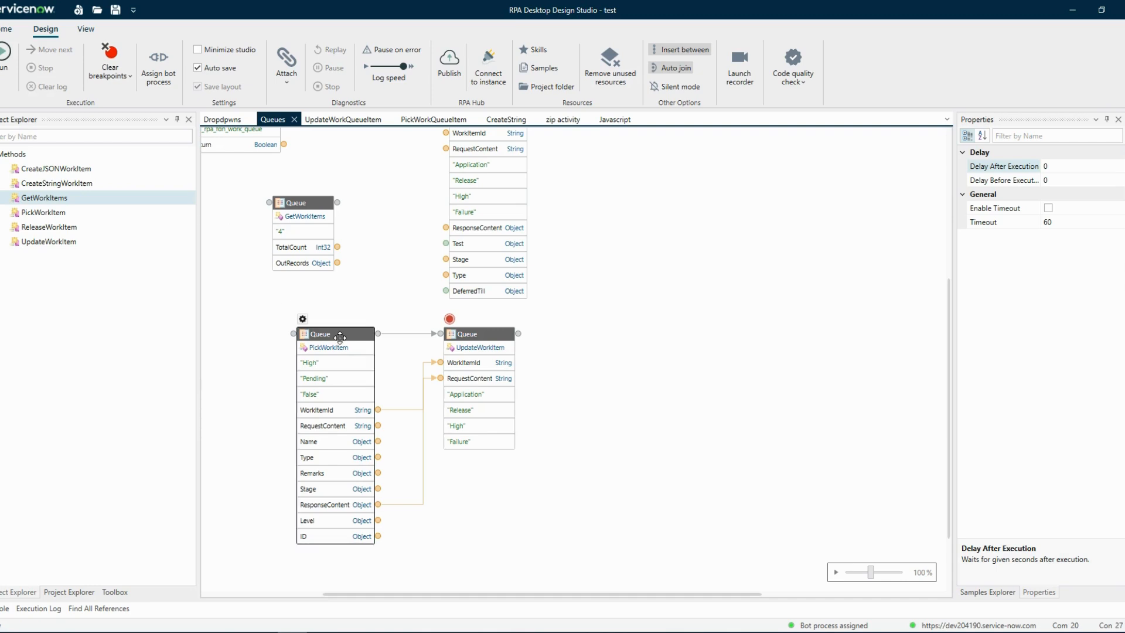
right_click(339, 338)
click(378, 362)
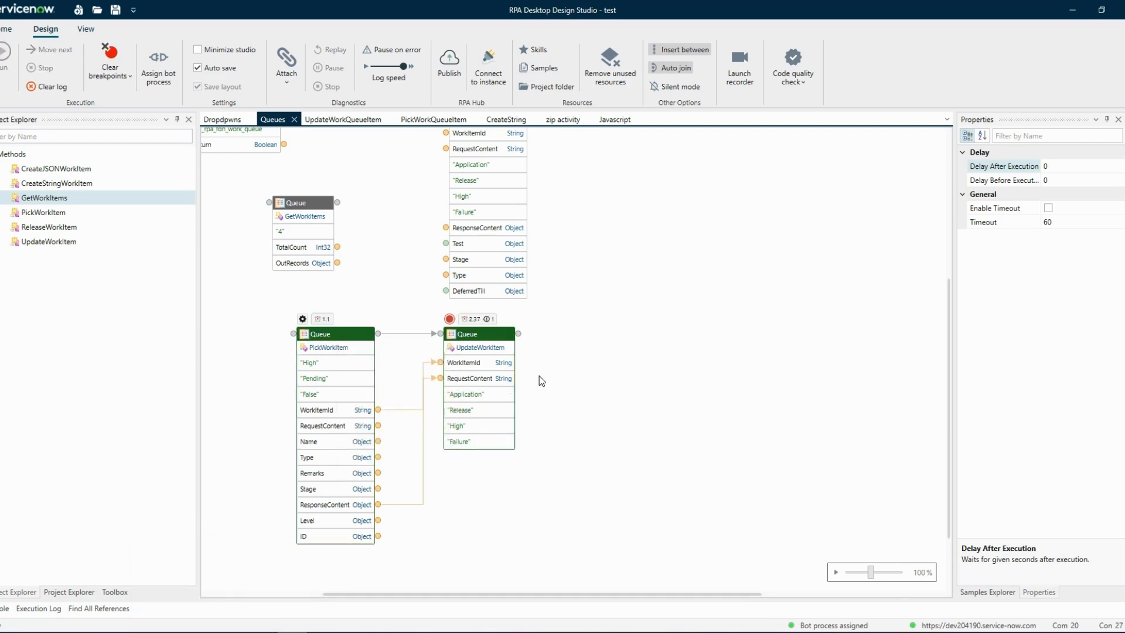
In the browser, refresh the Test Queue work items and check the last item's status and exception type.
click(201, 630)
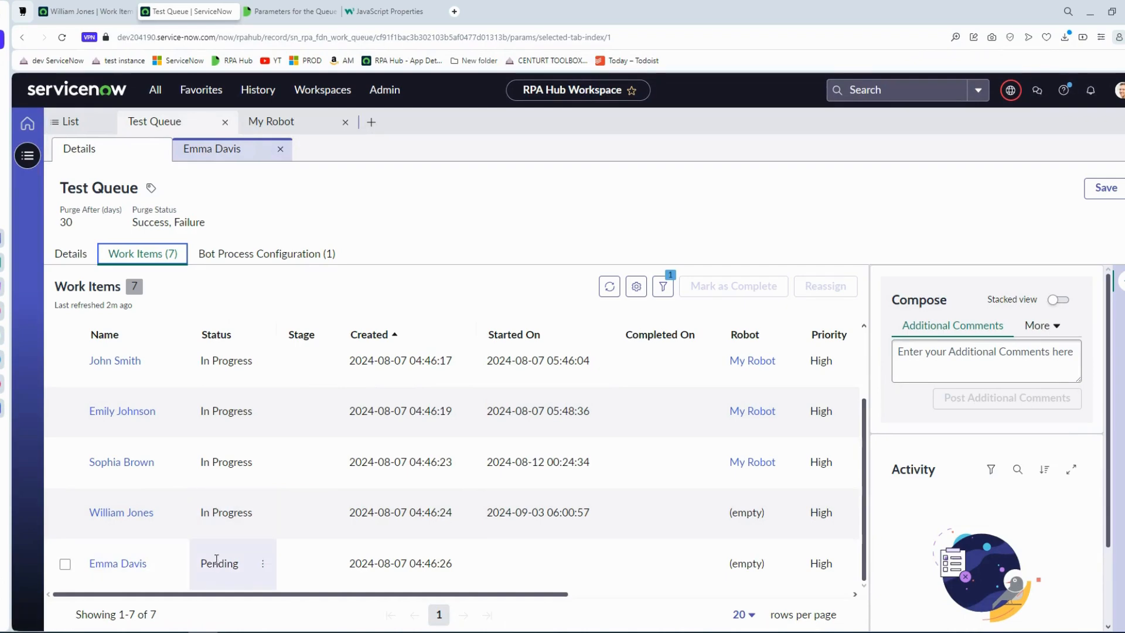
click(609, 287)
scroll(389, 473, down, 2)
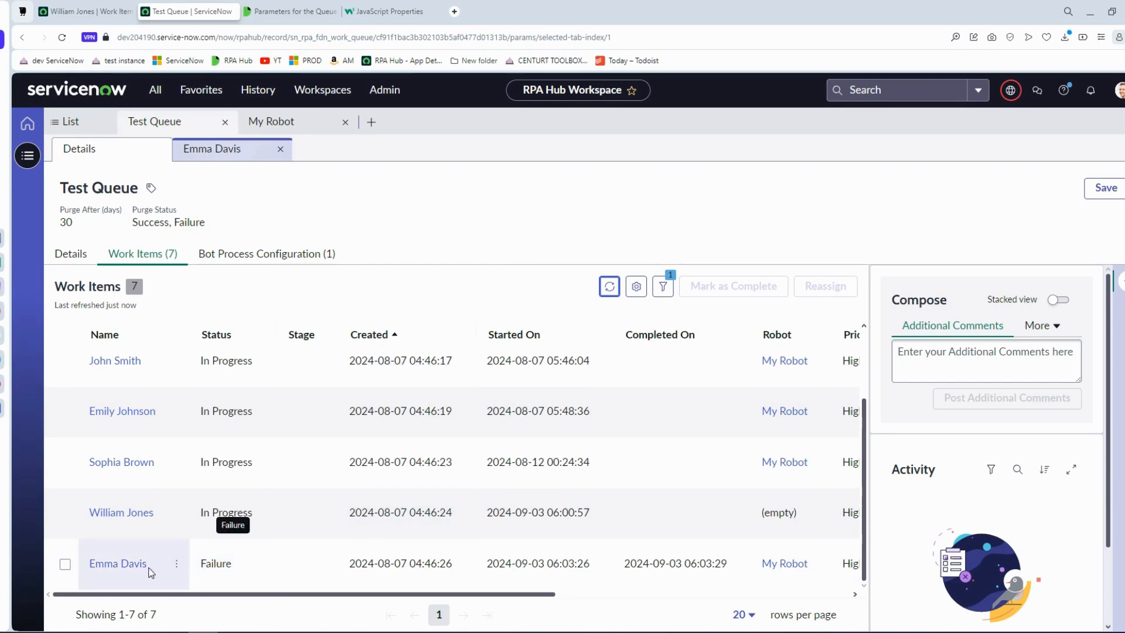
drag(293, 598, 627, 593)
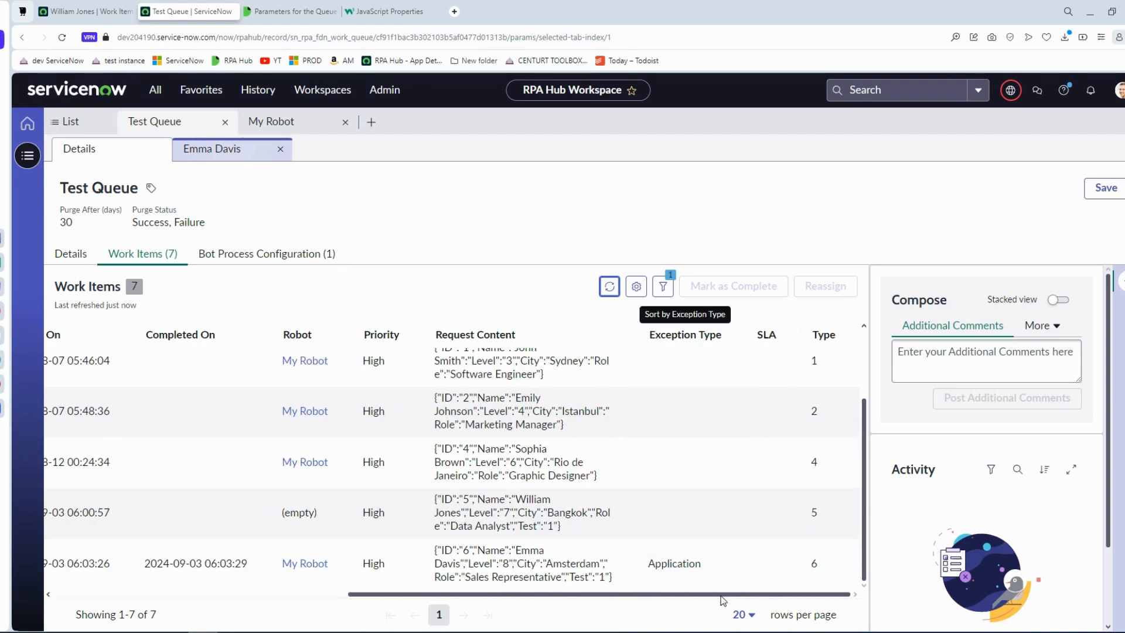
drag(680, 597, 120, 604)
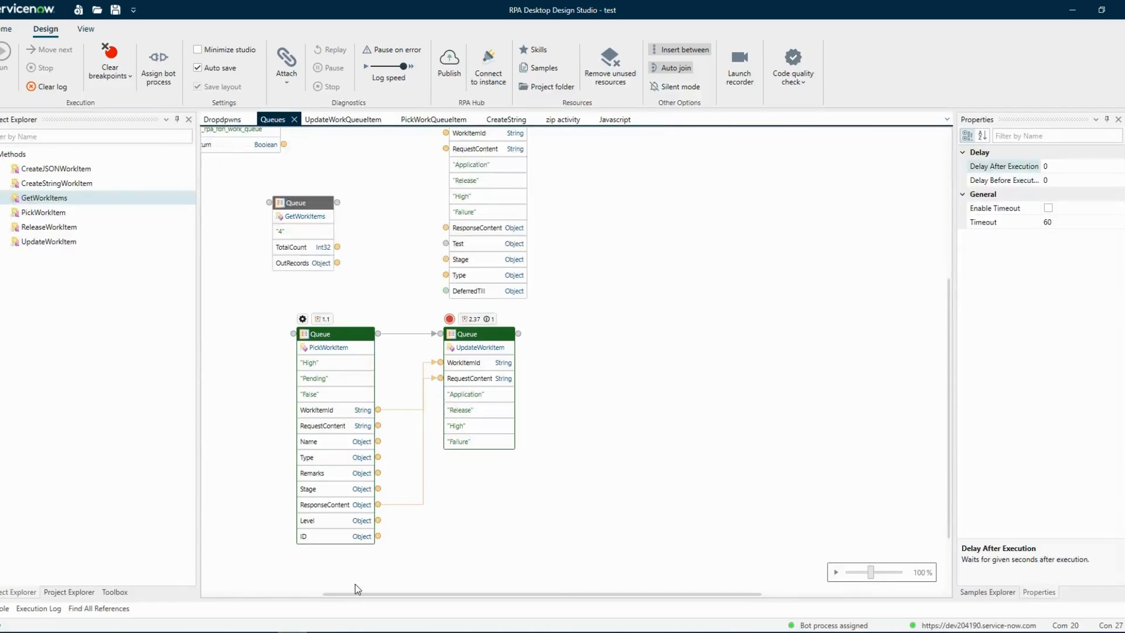
In the design studio, set the UpdateWorkItem block's ExceptionType port to the static value Business.
double_click(469, 394)
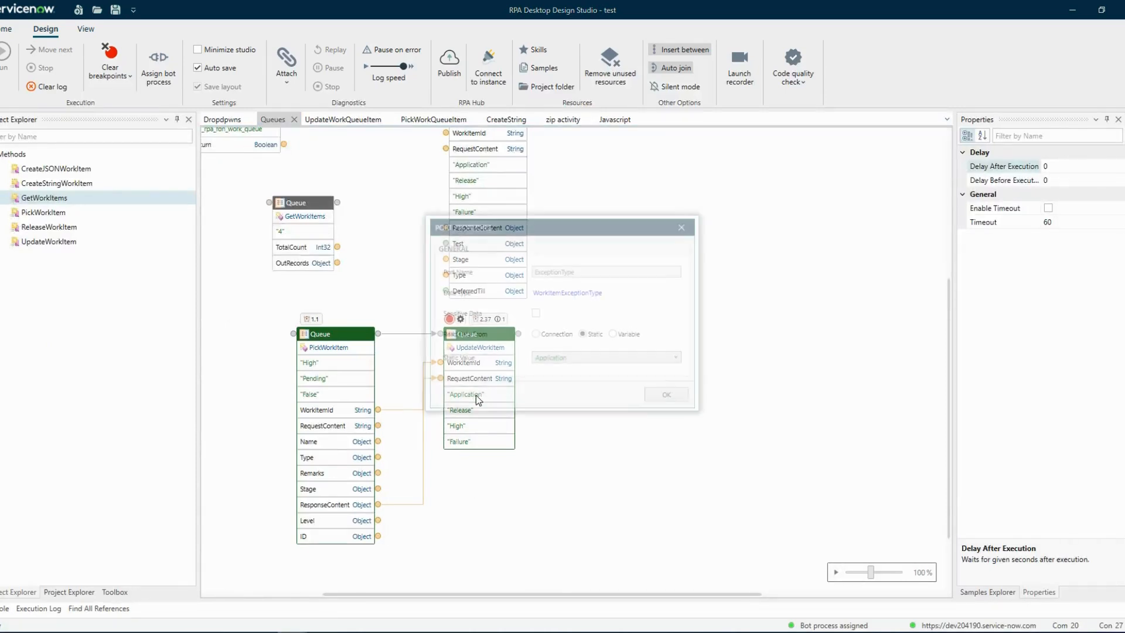
click(540, 359)
click(544, 378)
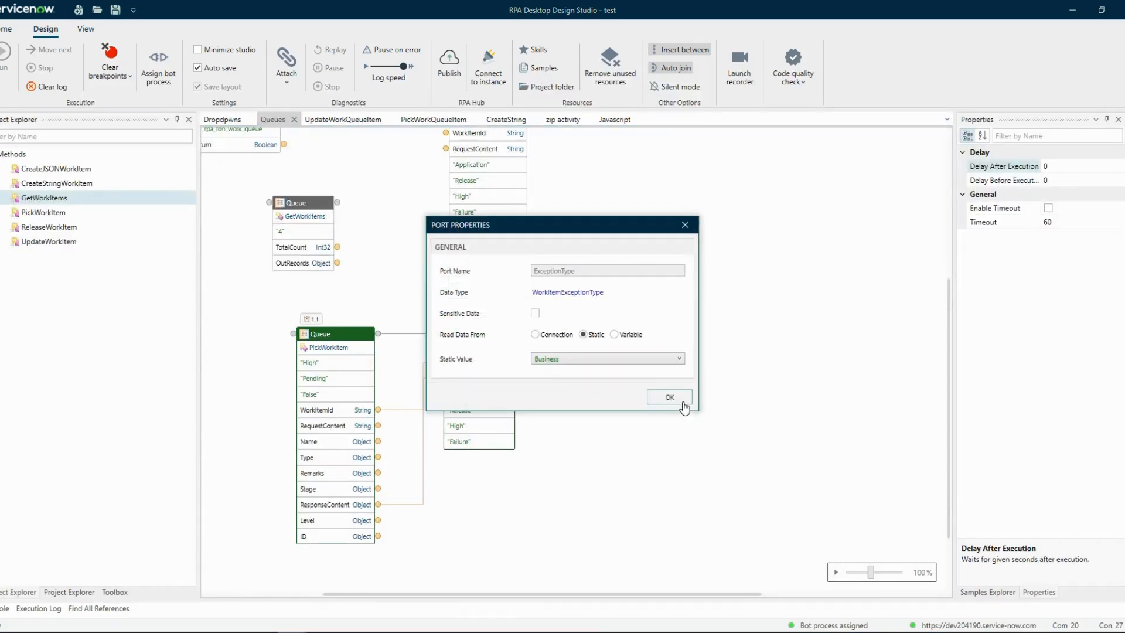
click(674, 399)
Set the UpdateWorkItem block's Status port to the static value Success and clear the execution log.
double_click(461, 442)
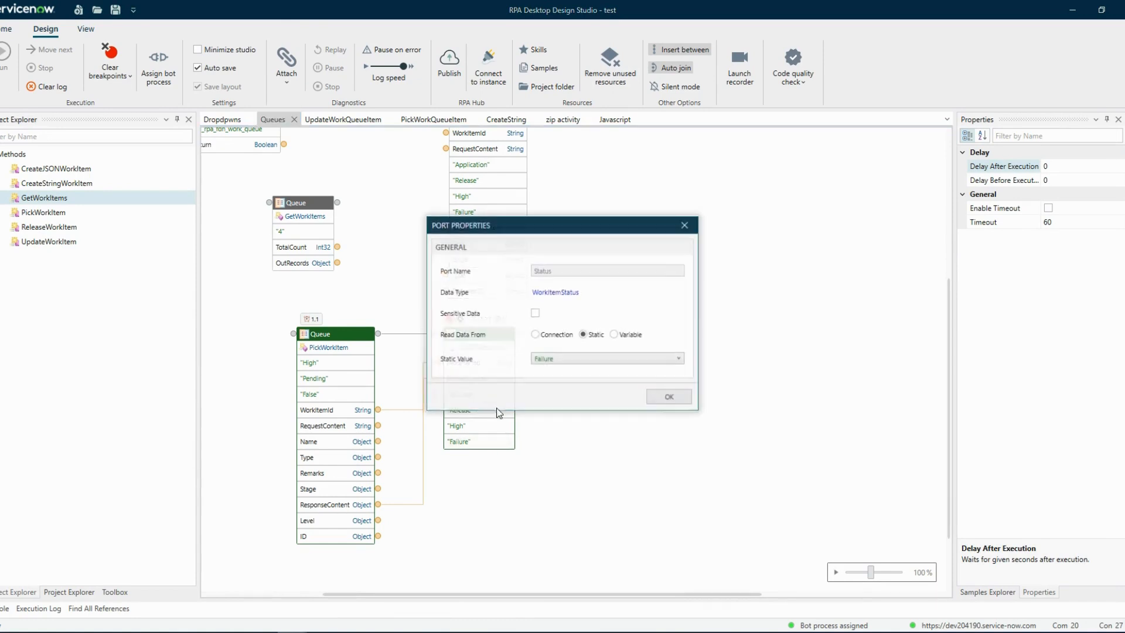
click(556, 359)
click(556, 375)
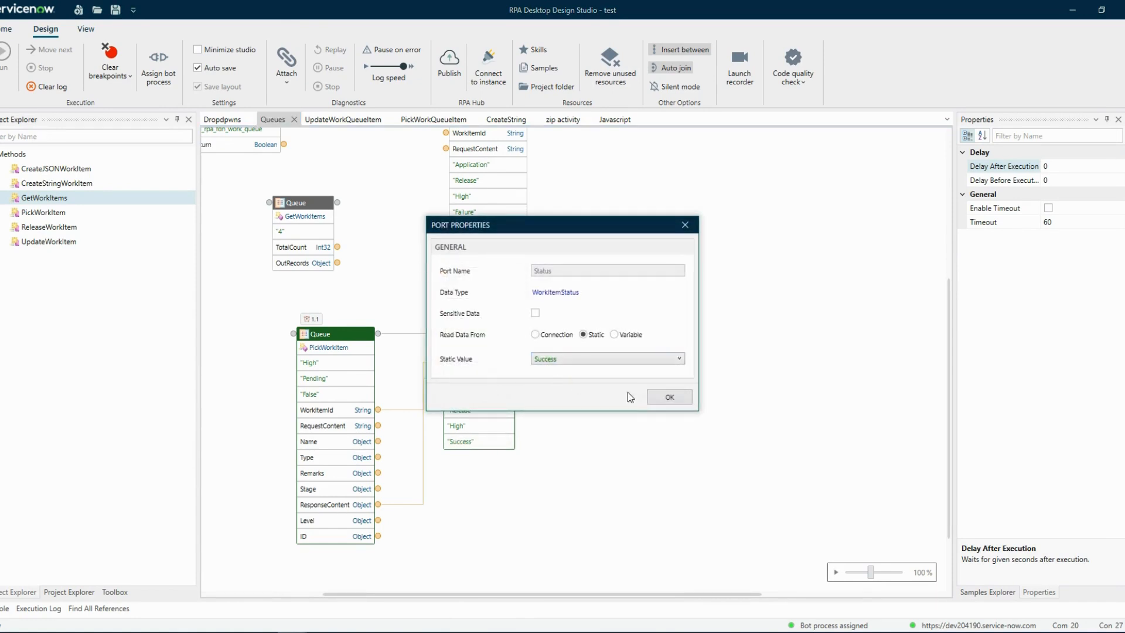
click(687, 399)
click(48, 87)
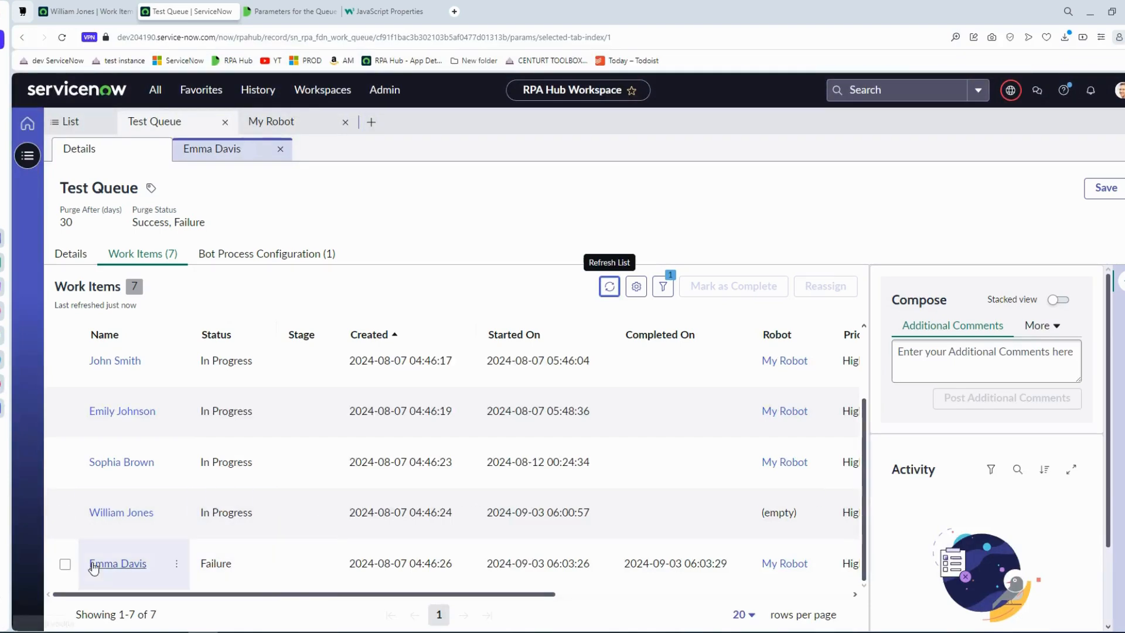
In the browser, reassign the last two Test Queue work items with the remark test.
click(66, 565)
click(65, 513)
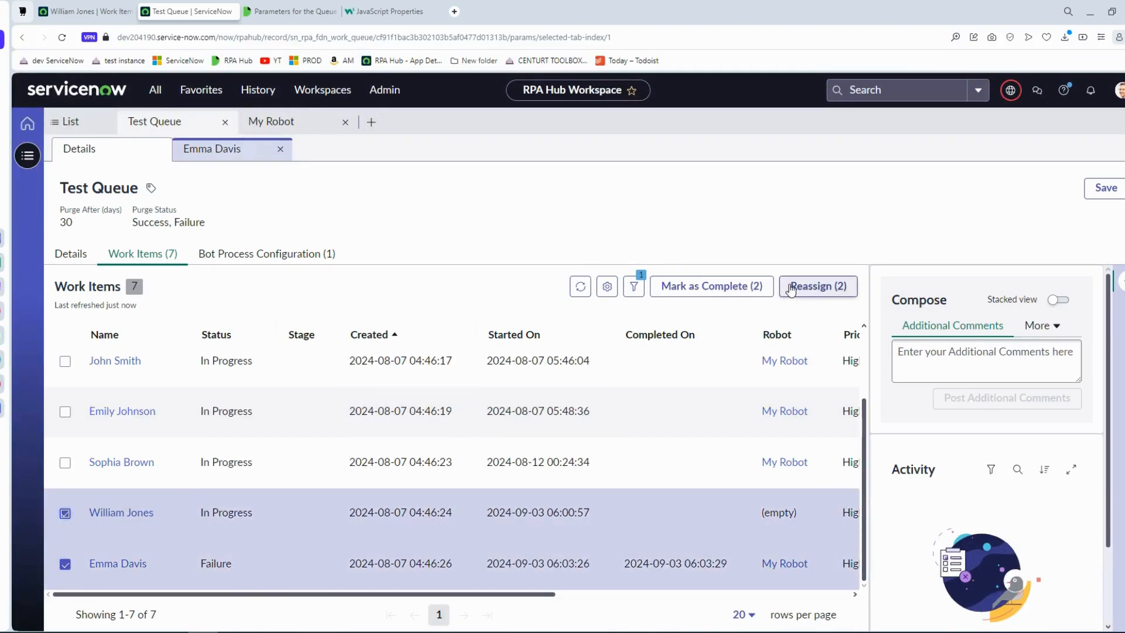
click(818, 286)
click(629, 366)
text(test)
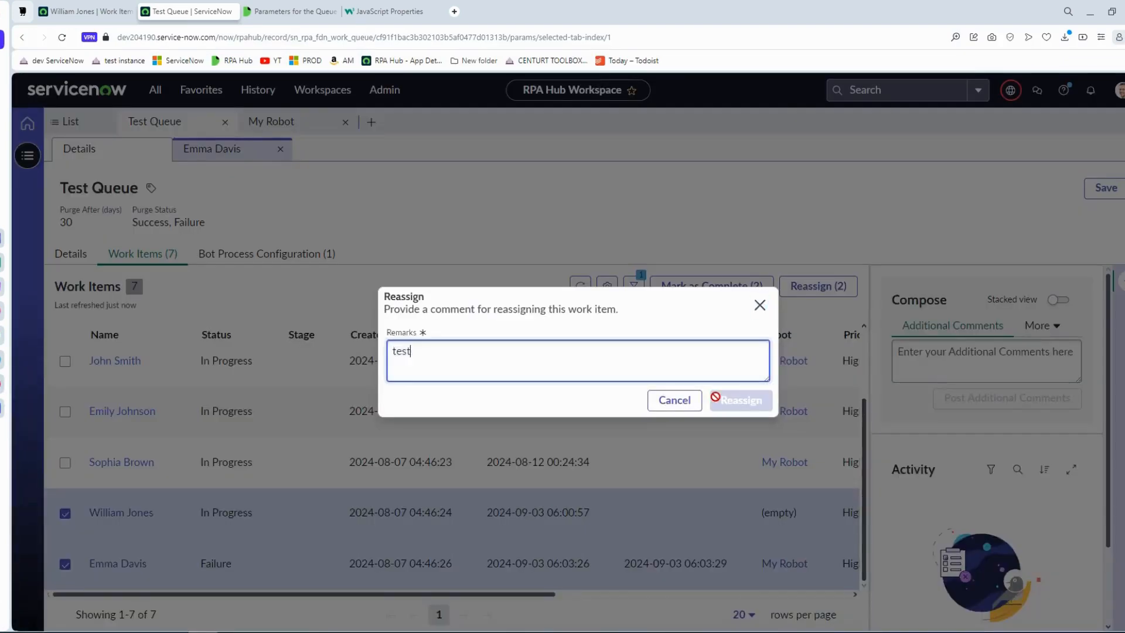
click(741, 400)
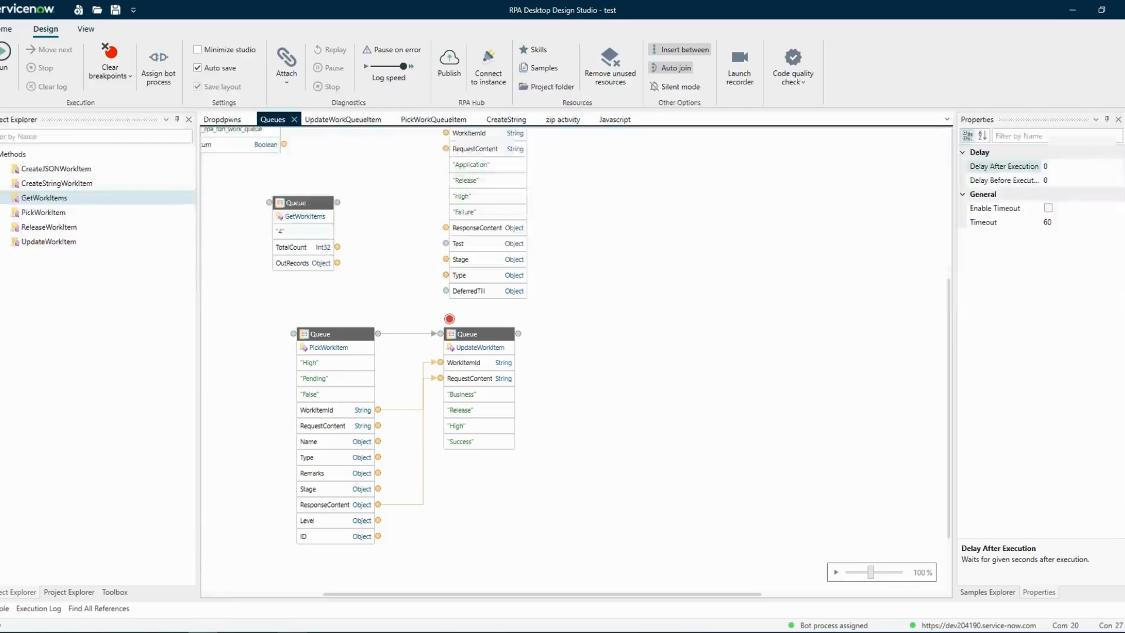
Run from PickWorkItem in the design studio and check the refreshed Test Queue items' Status and Exception Type in the browser.
right_click(352, 336)
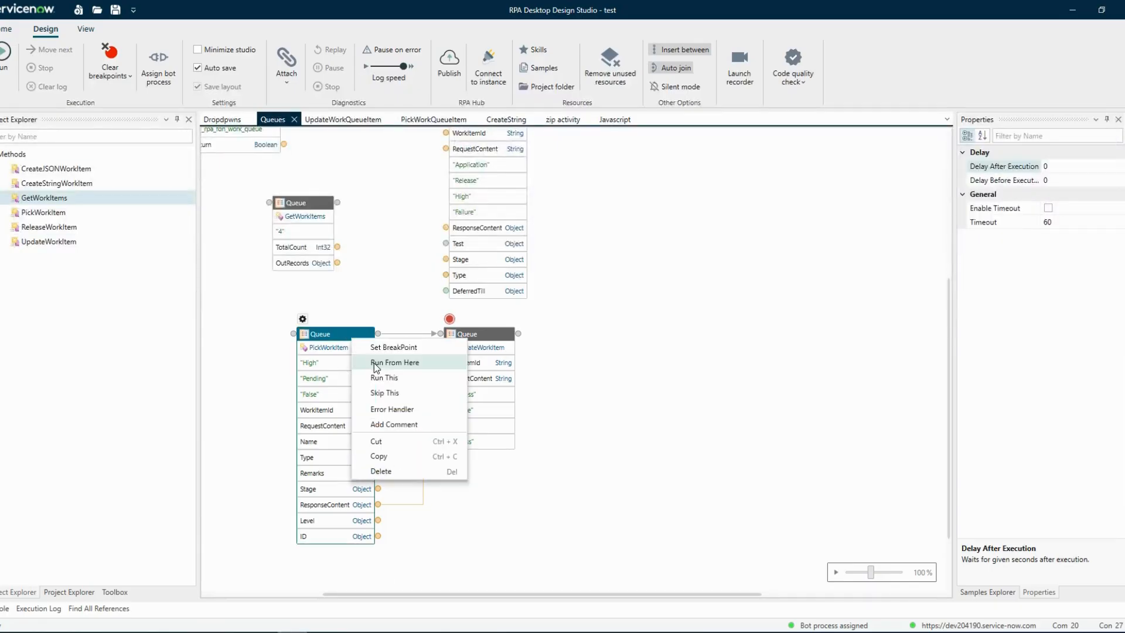
click(378, 362)
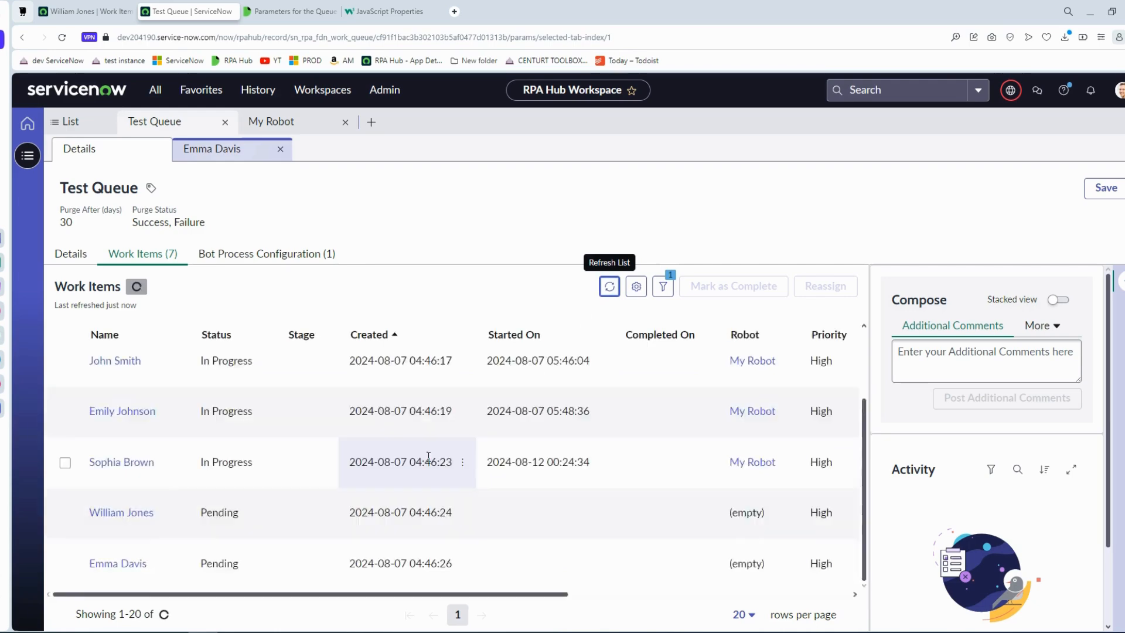
click(609, 286)
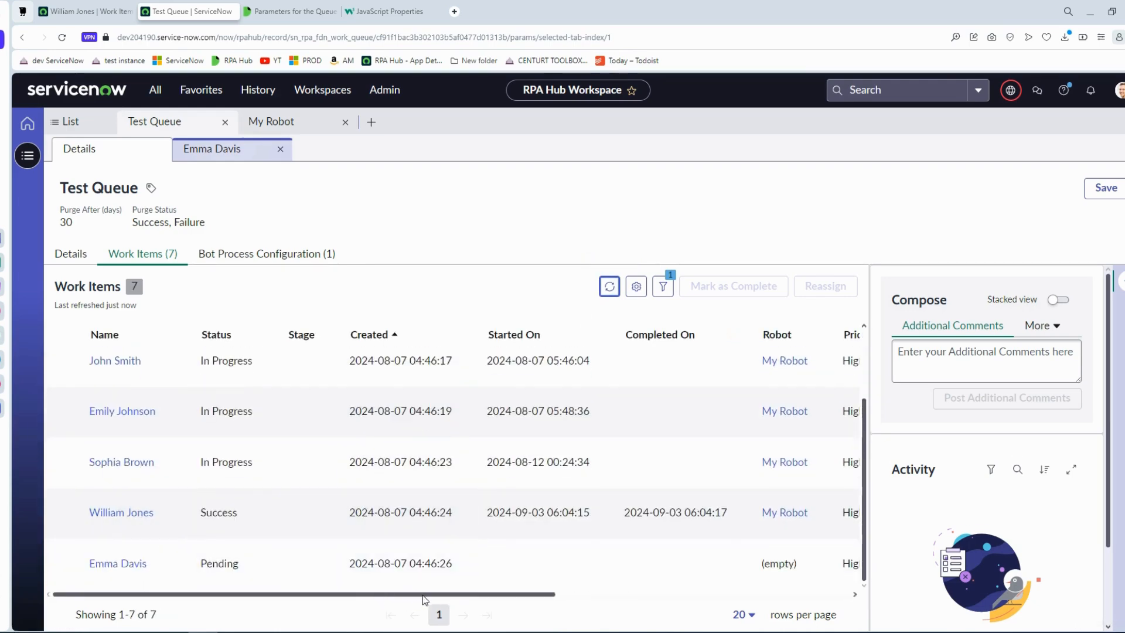
drag(426, 595, 715, 595)
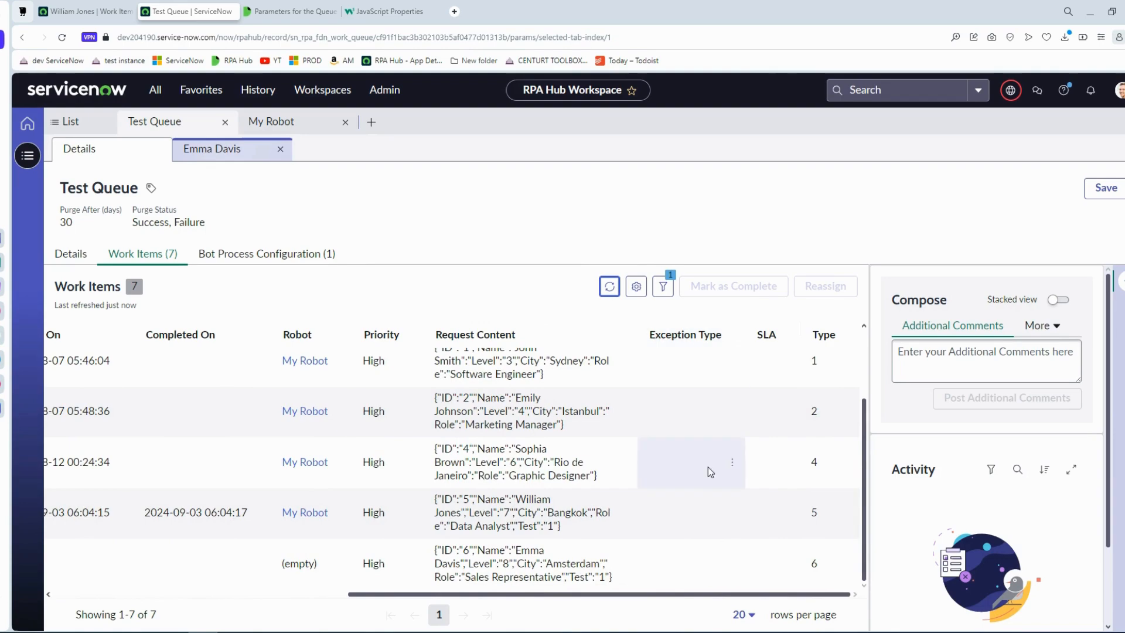
click(658, 526)
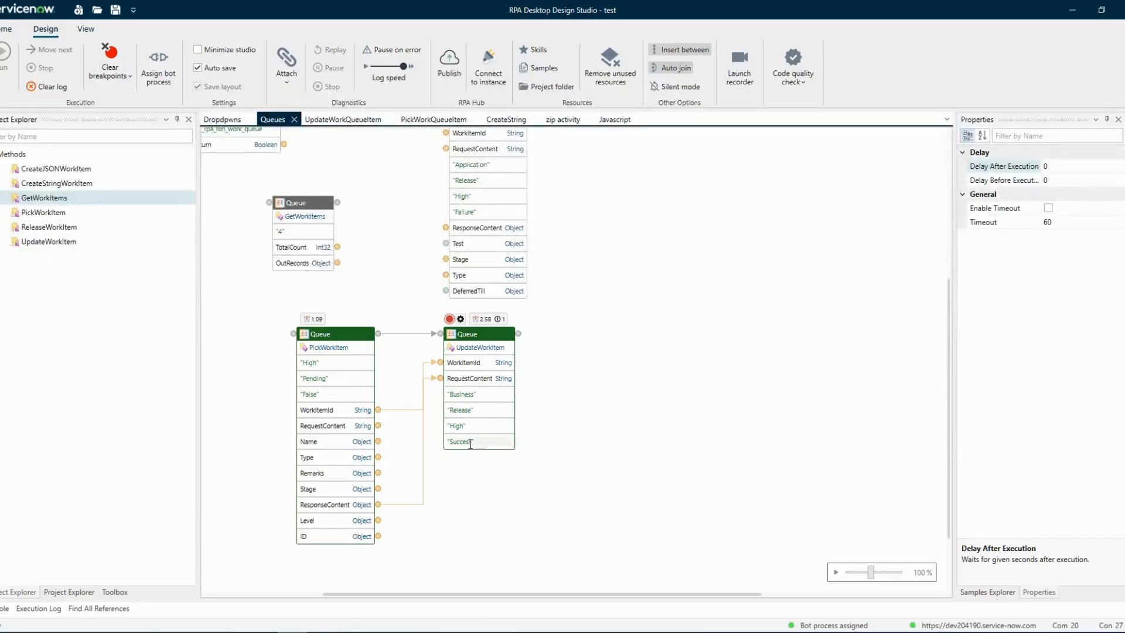
Review the static value options of the UpdateWorkItem block's ExceptionType port and keep Business.
double_click(469, 395)
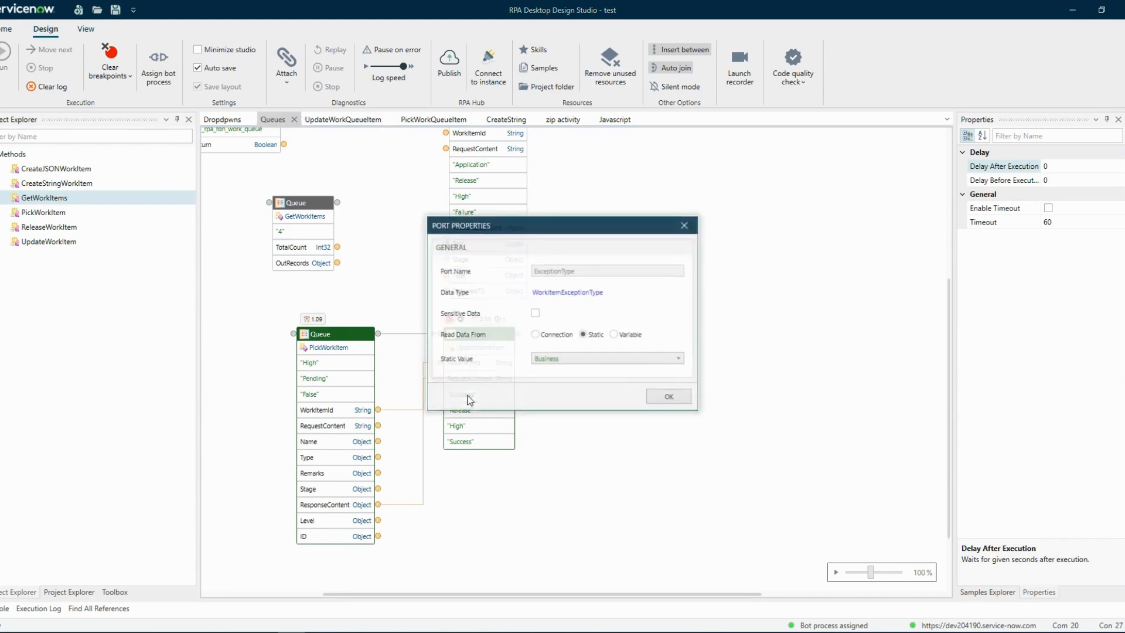
click(544, 359)
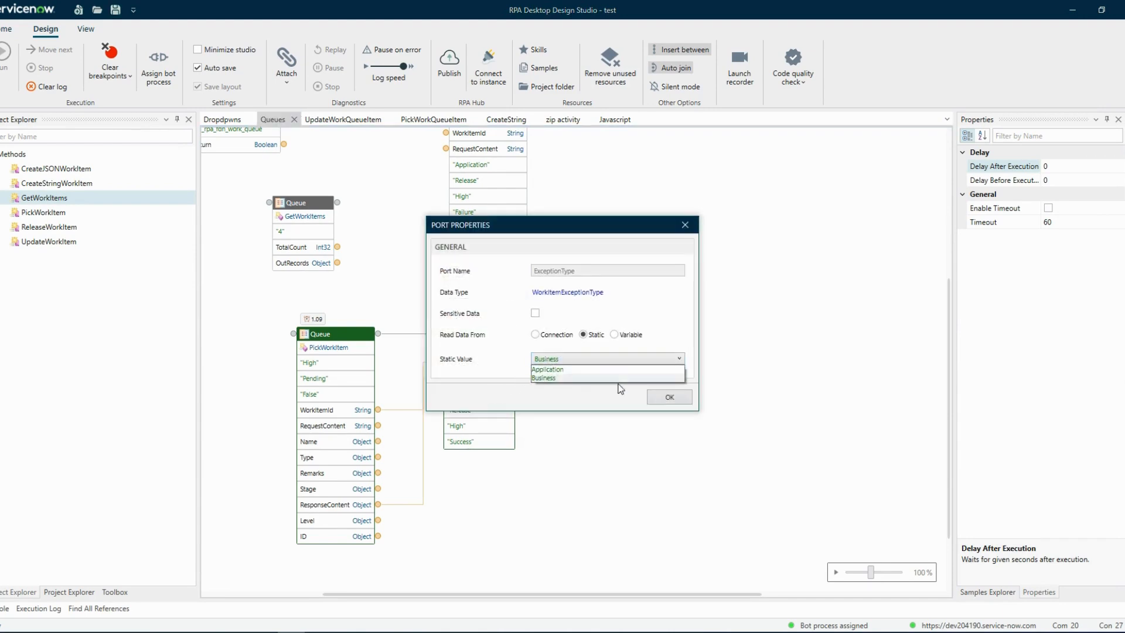
click(684, 401)
click(650, 403)
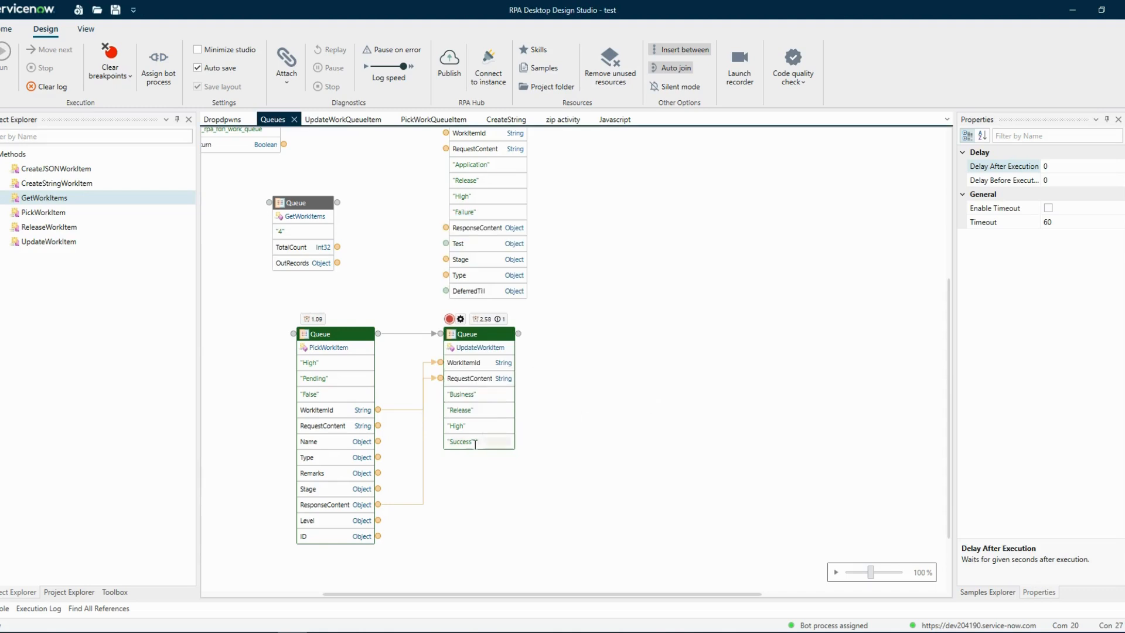
Set the UpdateWorkItem block's Status port to the static value Failure and clear the execution log.
double_click(469, 441)
click(558, 358)
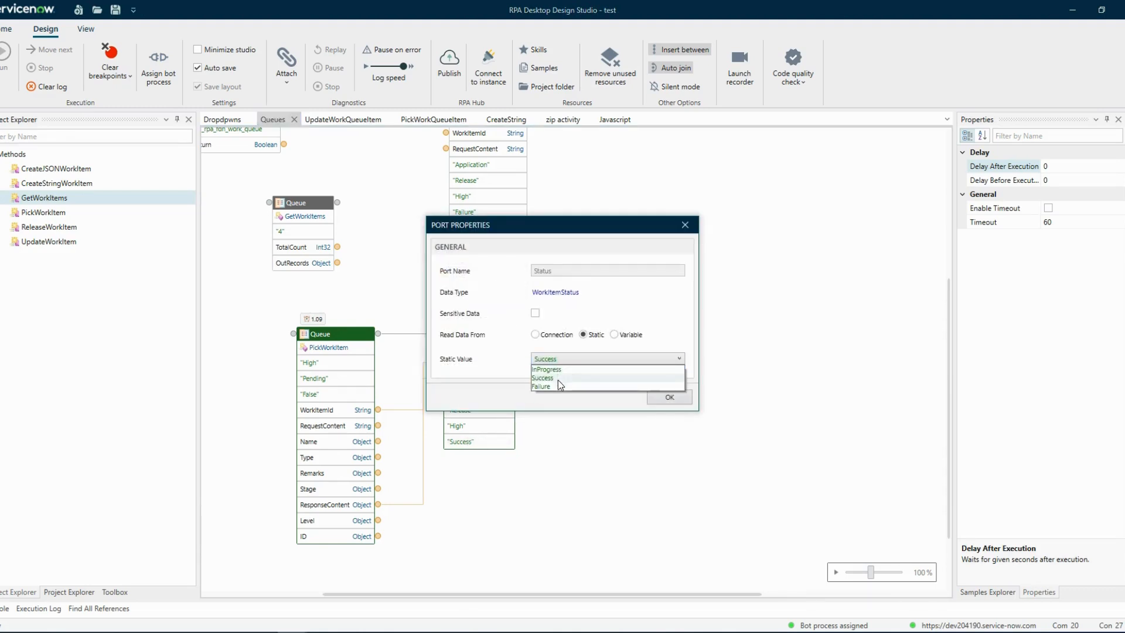
click(558, 378)
click(662, 395)
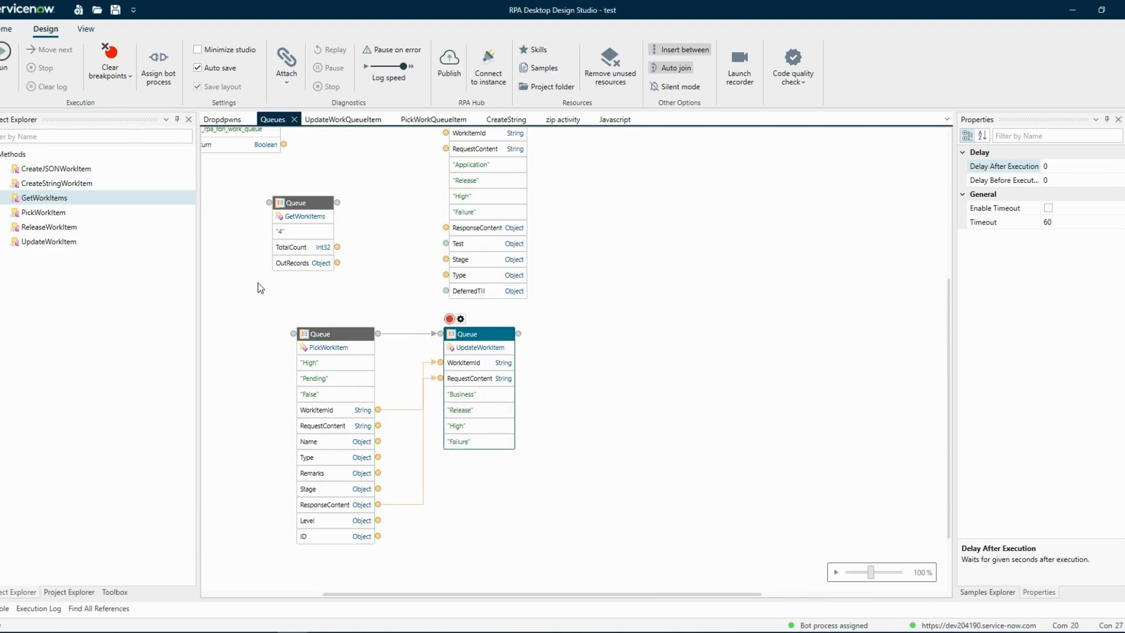
Run the automation from the PickWorkItem block and check the refreshed Test Queue work items' Status in the browser.
right_click(340, 331)
click(377, 353)
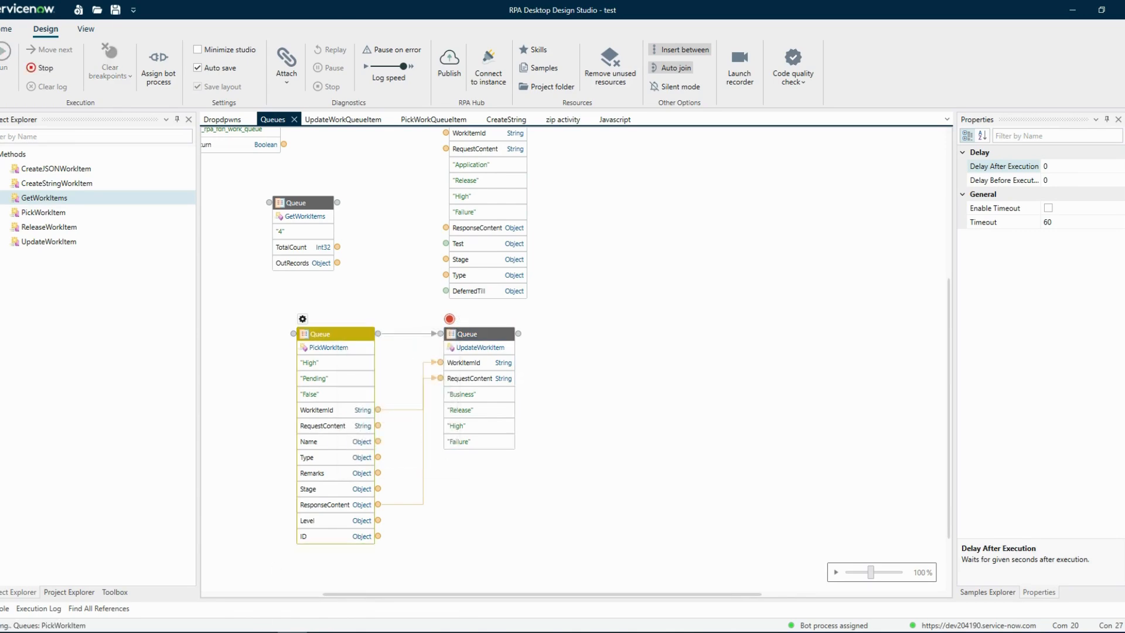
click(204, 632)
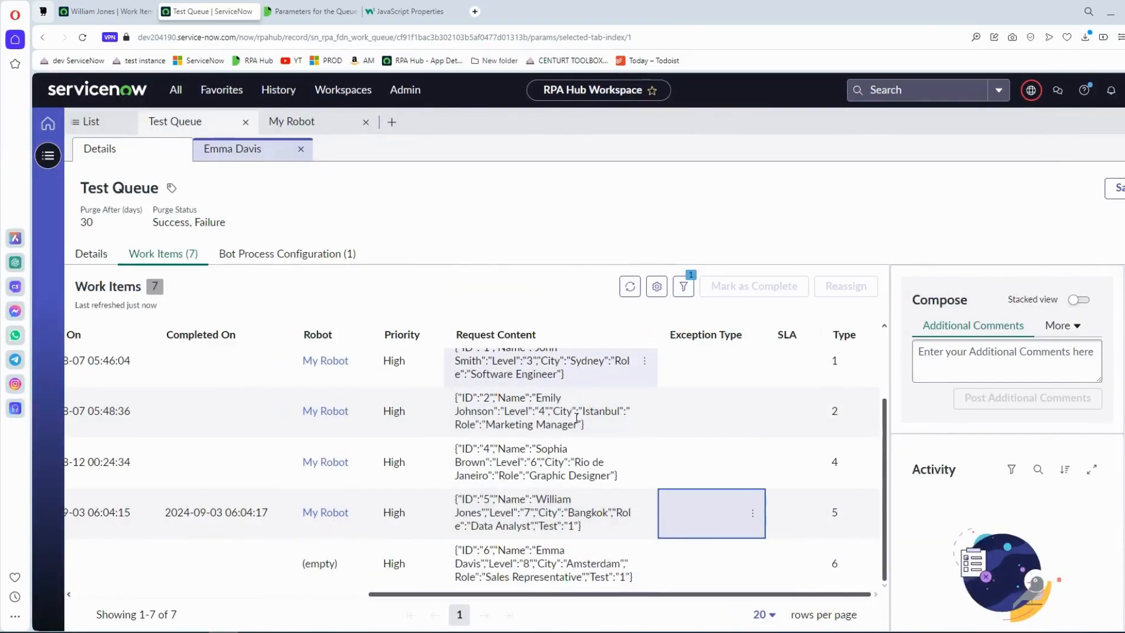
drag(496, 594, 179, 583)
click(632, 287)
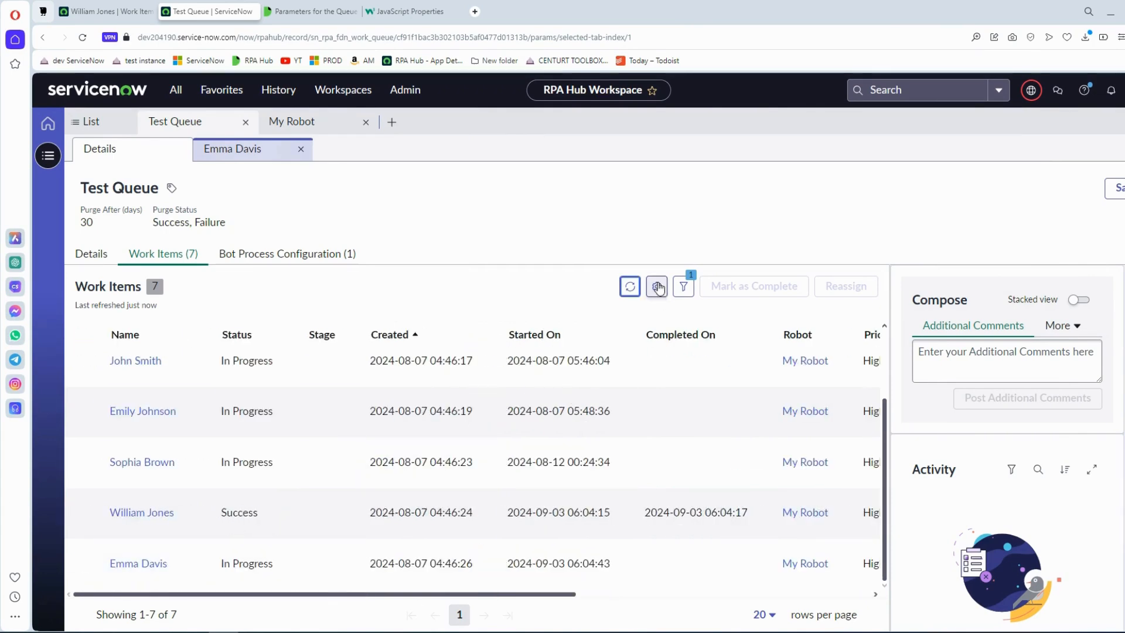
click(632, 287)
scroll(364, 515, down, 2)
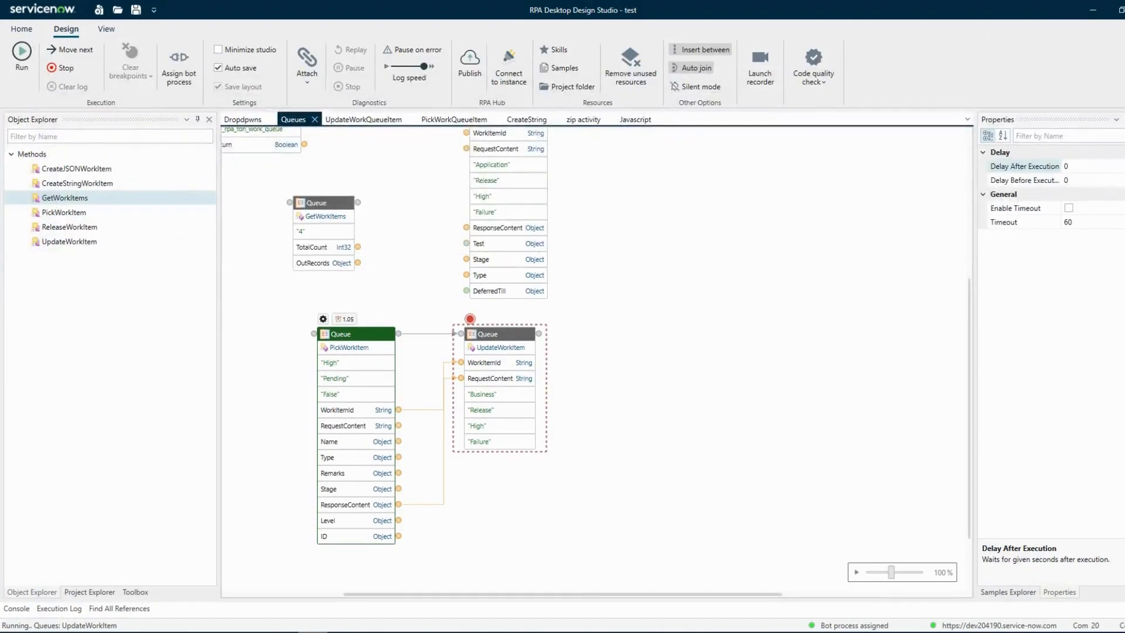
In the design studio, resume the paused run through the UpdateWorkItem block and remove that block's breakpoint.
click(30, 60)
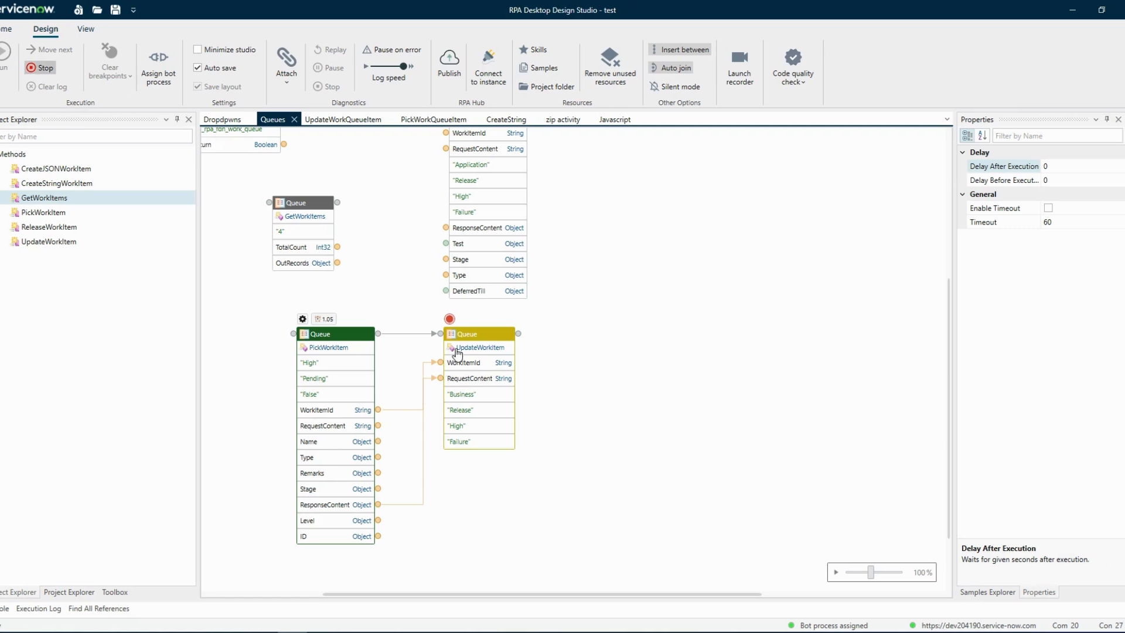
right_click(469, 337)
click(492, 350)
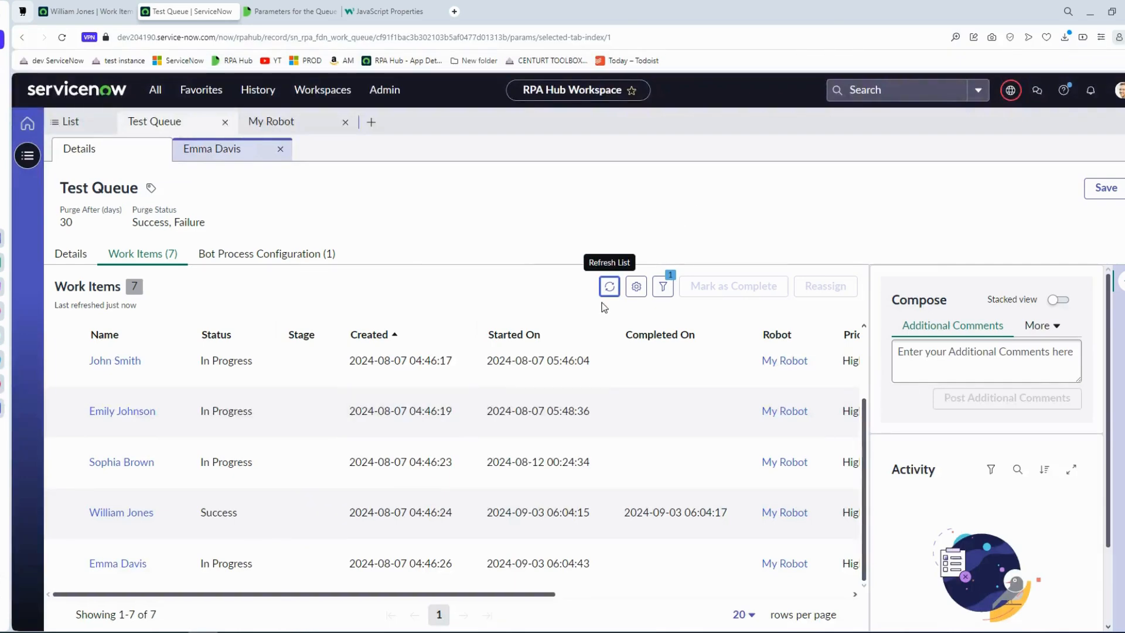
Refresh the Test Queue work items in the browser and check the last item's Status and Exception Type.
click(610, 287)
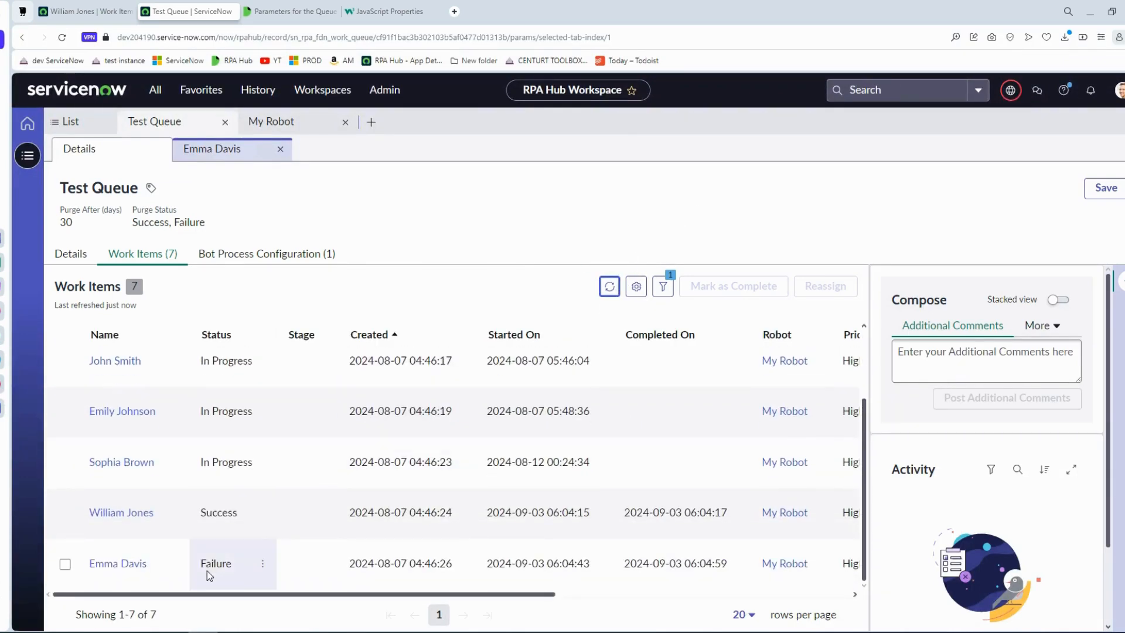
drag(389, 595, 220, 589)
scroll(643, 582, right, 2)
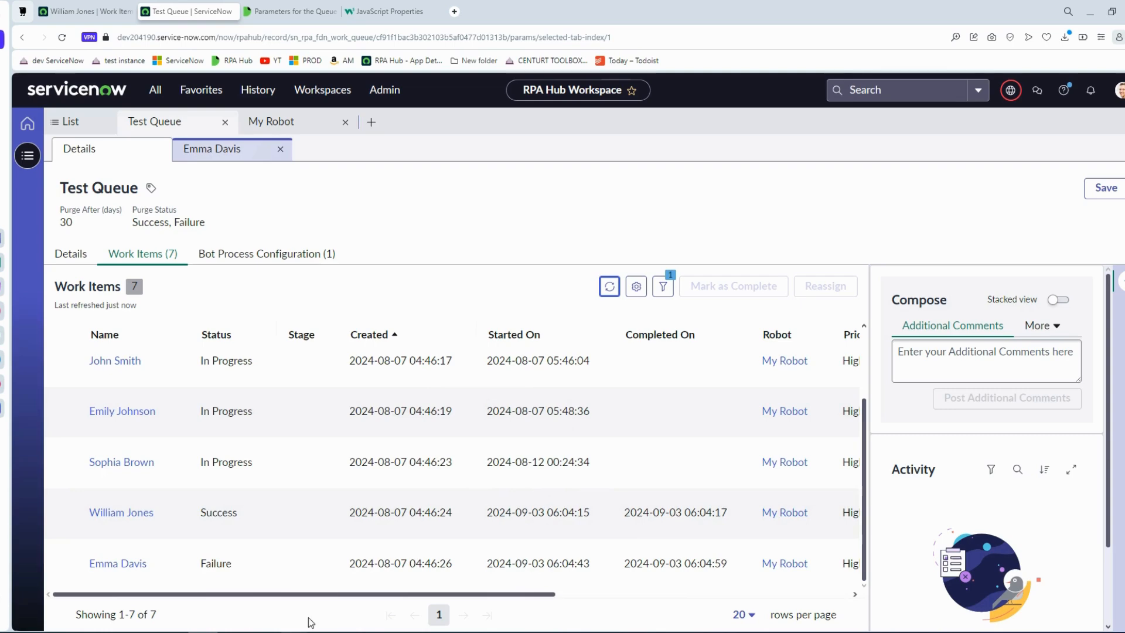
drag(535, 595, 744, 608)
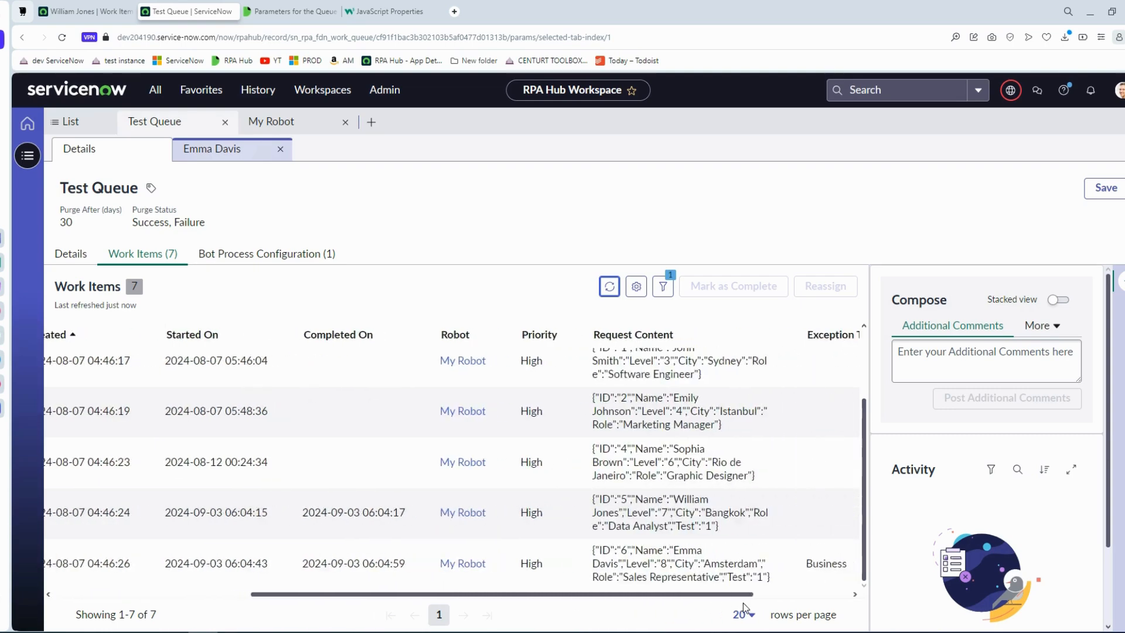
scroll(732, 580, right, 2)
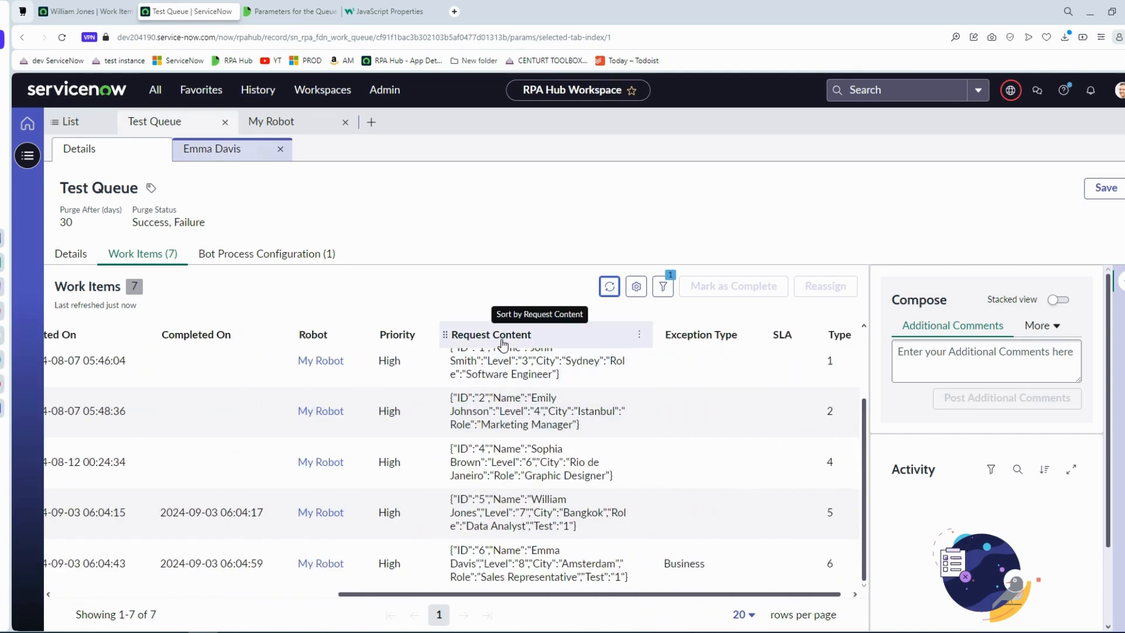
Add the Response Content column to the Test Queue's work items list.
click(636, 287)
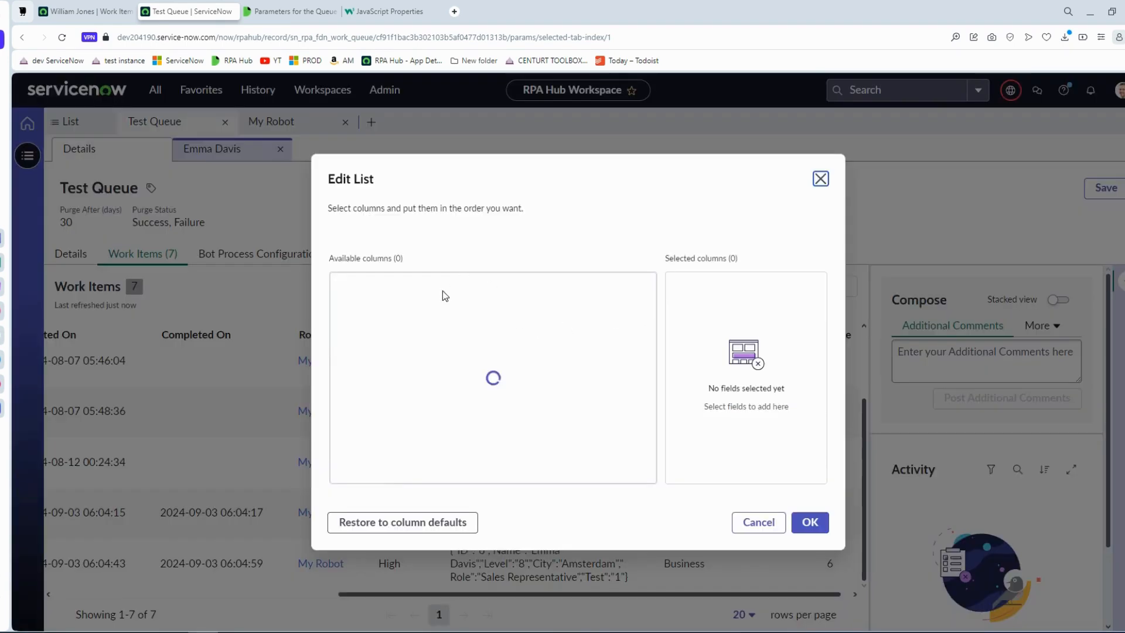
text(reps)
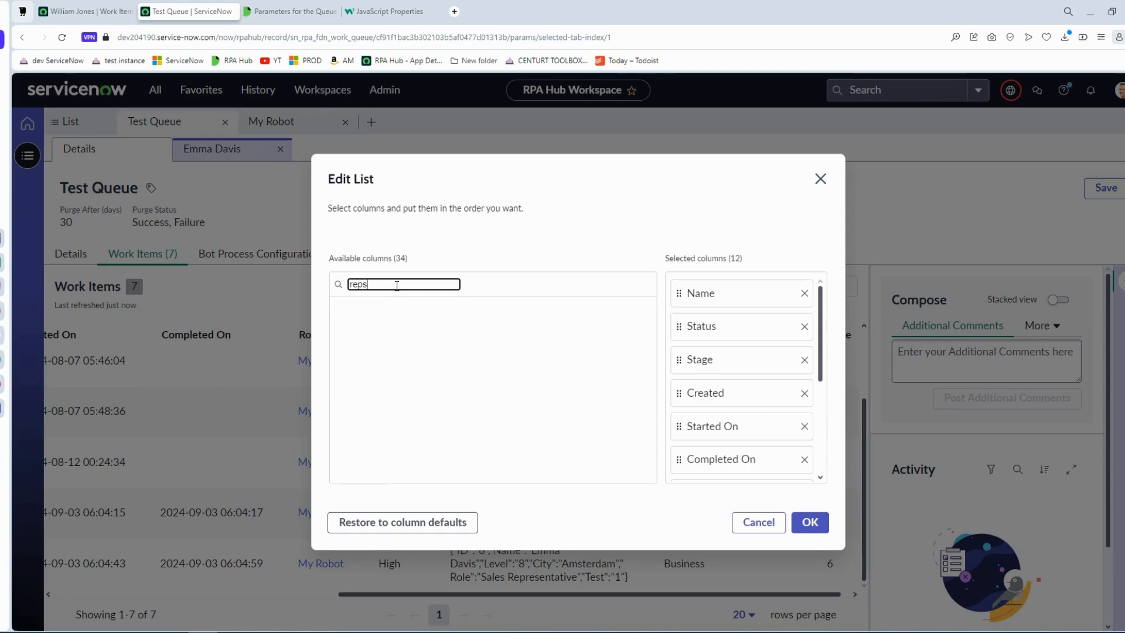
key(BackSpace)
key(BackSpace)
text(s)
click(340, 308)
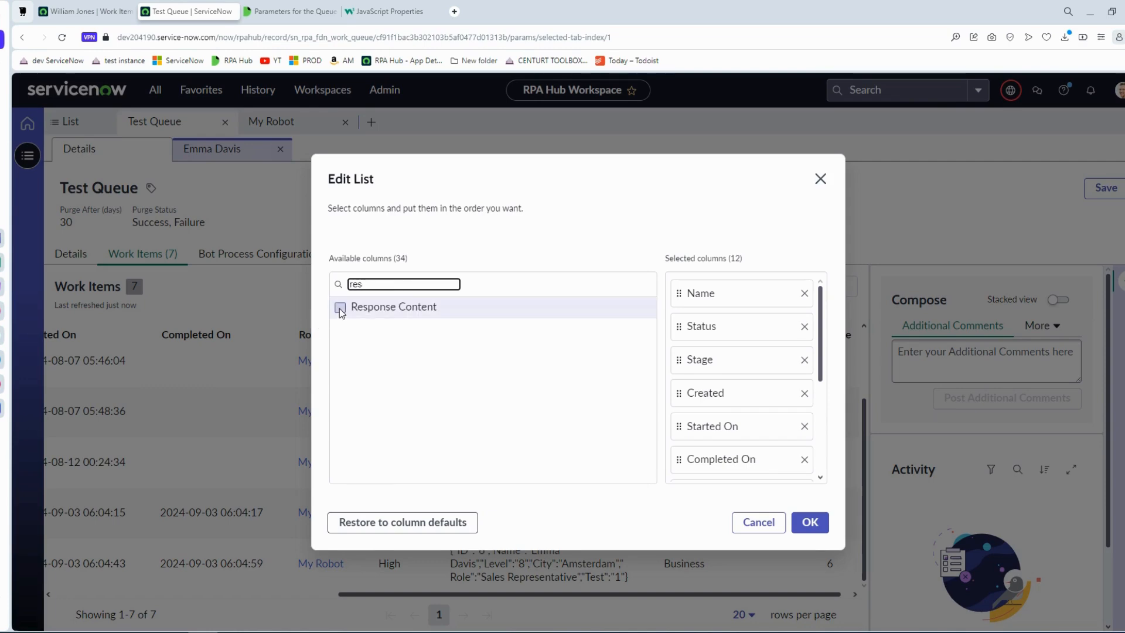
click(809, 522)
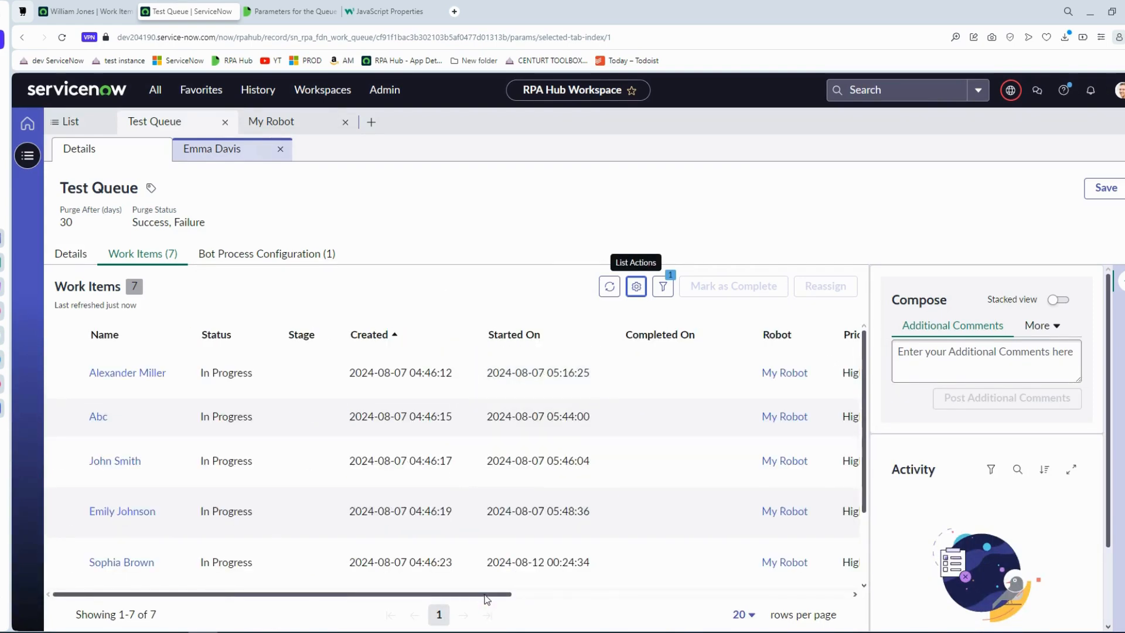
Check the Response Content column of the work items, and clear the execution log in the design studio.
drag(486, 598, 868, 604)
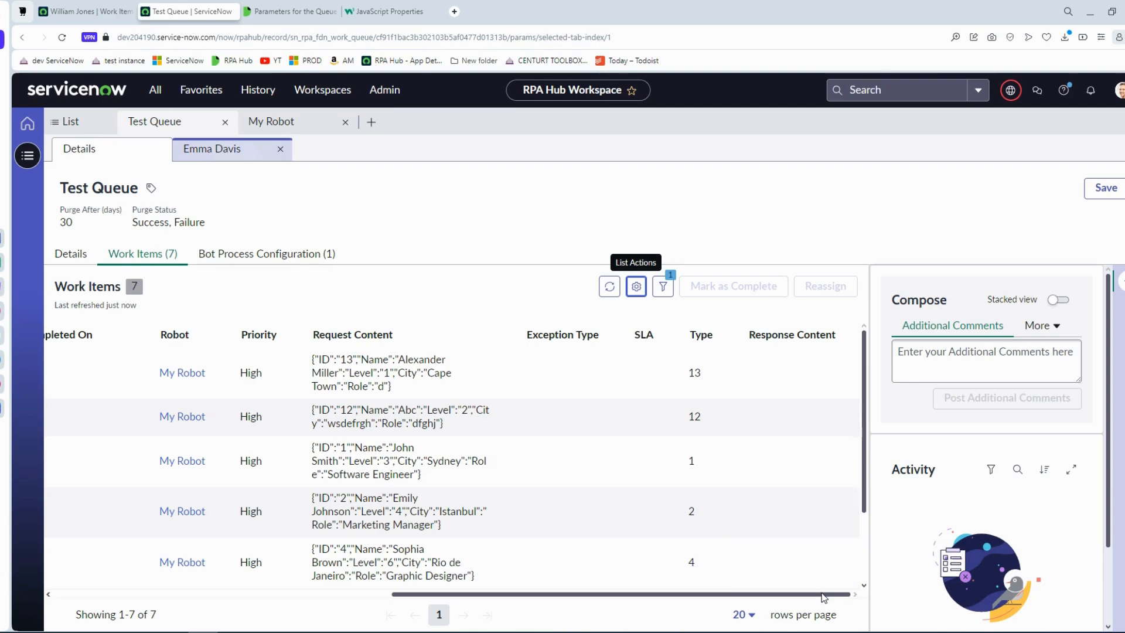
drag(822, 594, 856, 572)
drag(797, 601, 402, 610)
drag(510, 594, 901, 596)
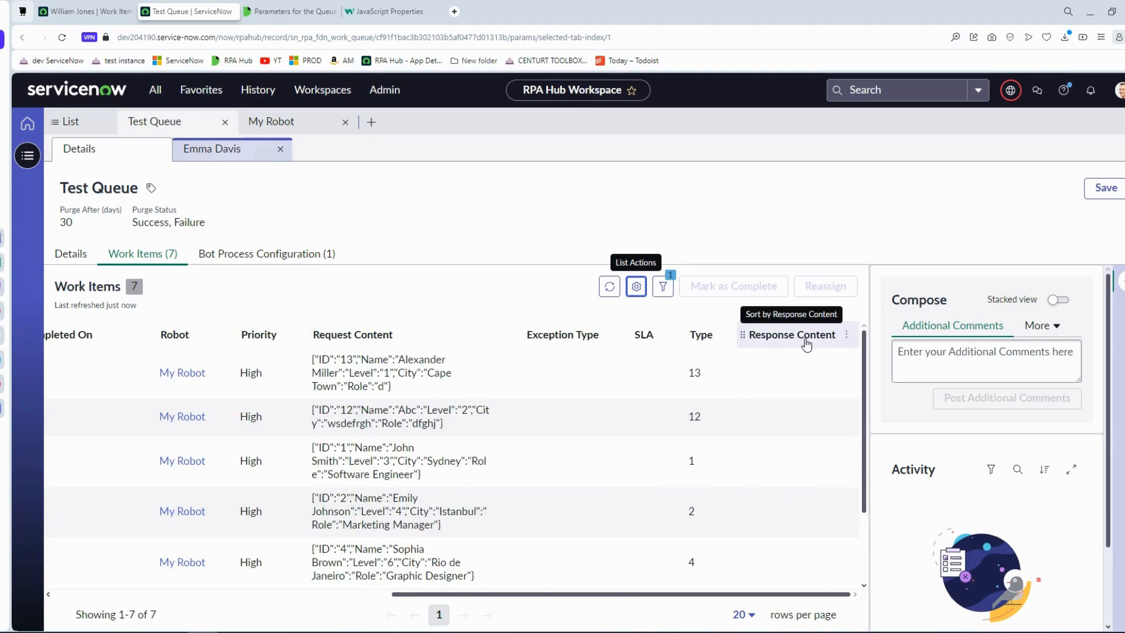
click(295, 631)
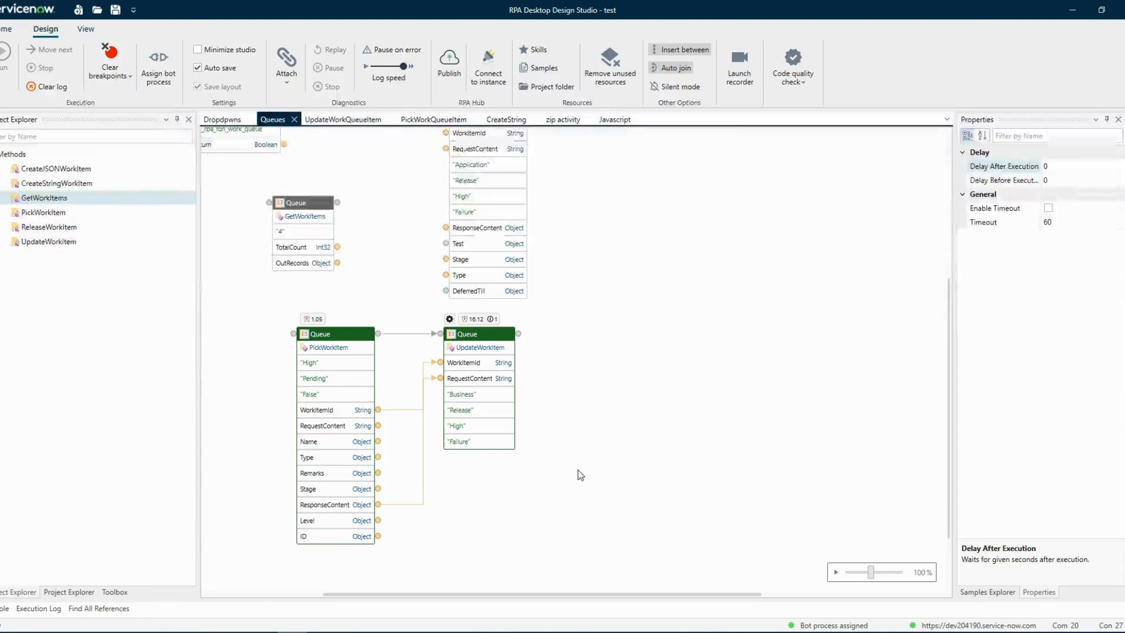
click(51, 86)
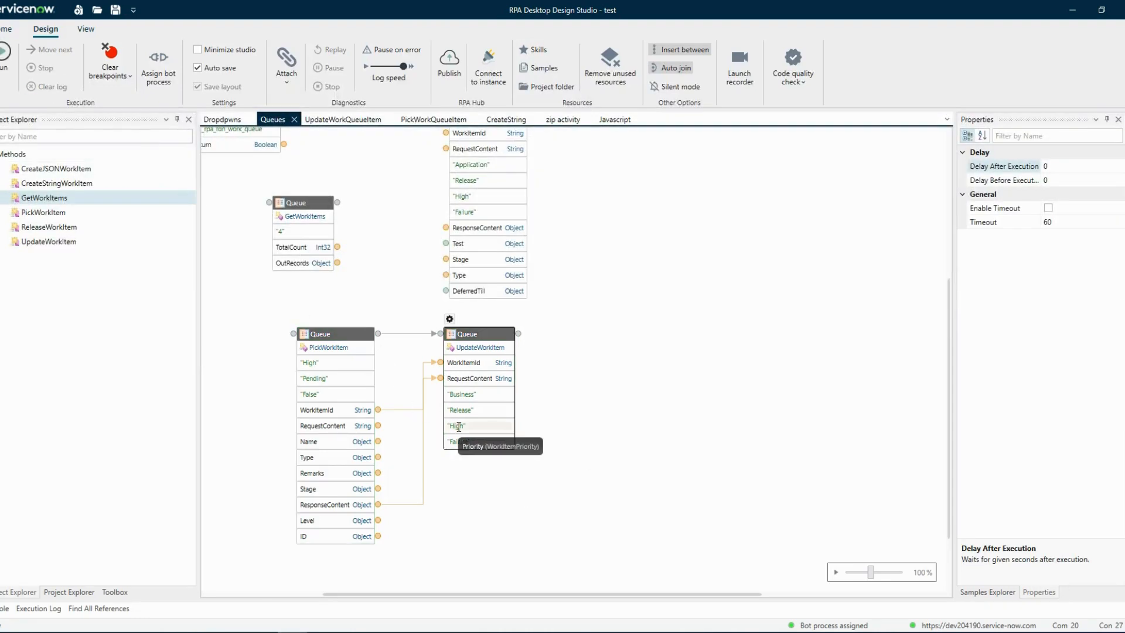
Back in the browser, review the Priority column's filter options in the Test Queue work items list.
key(alt+Tab)
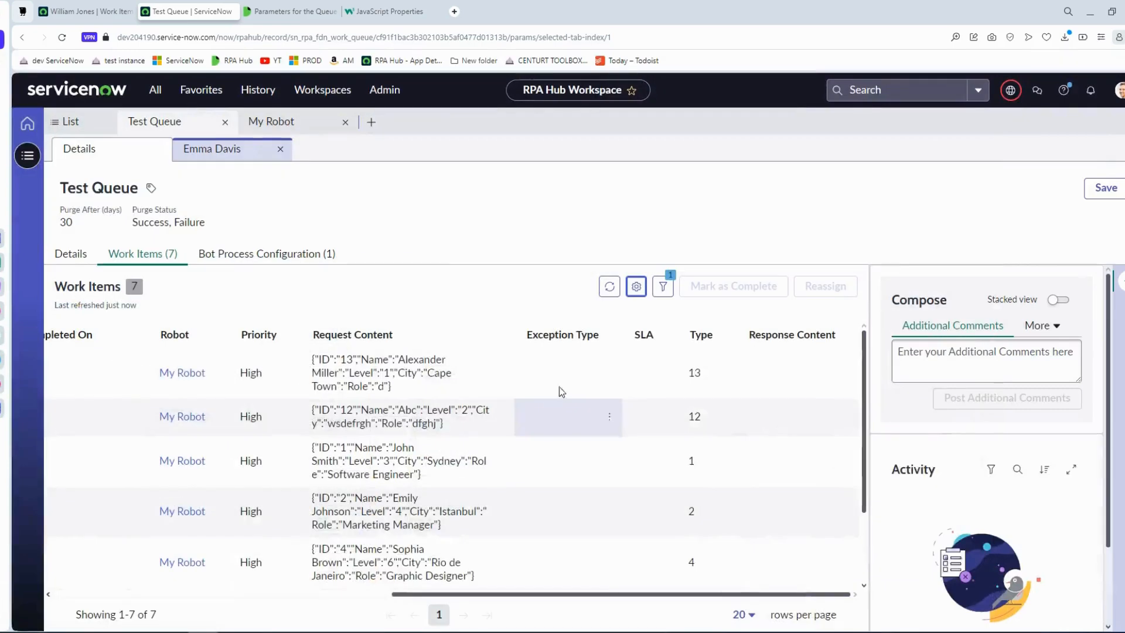
scroll(707, 499, down, 2)
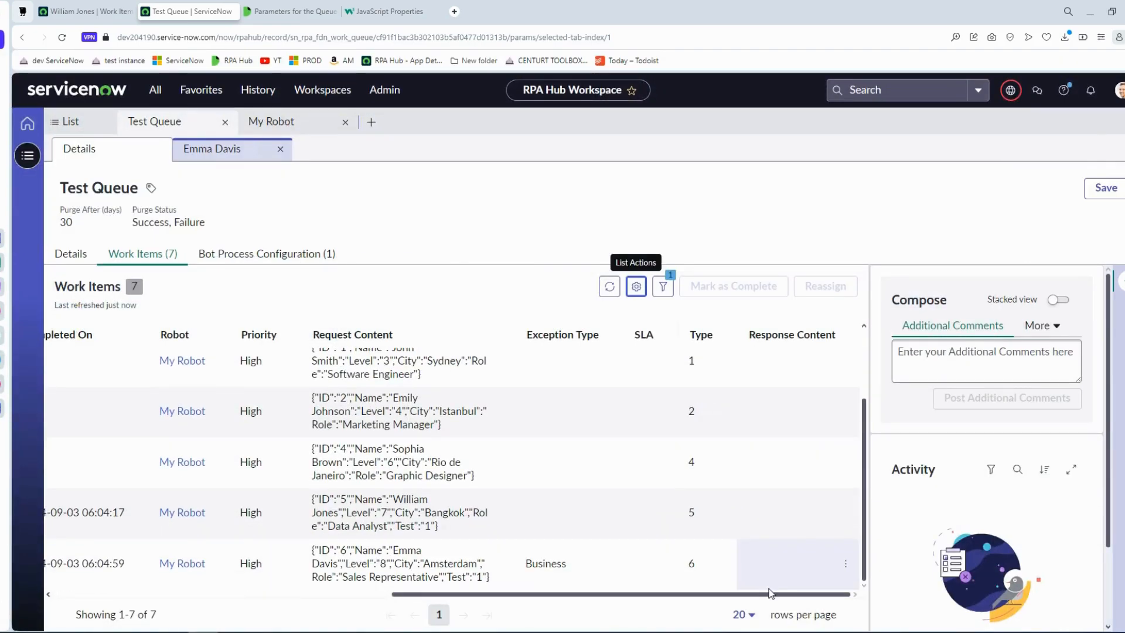
drag(770, 593, 626, 594)
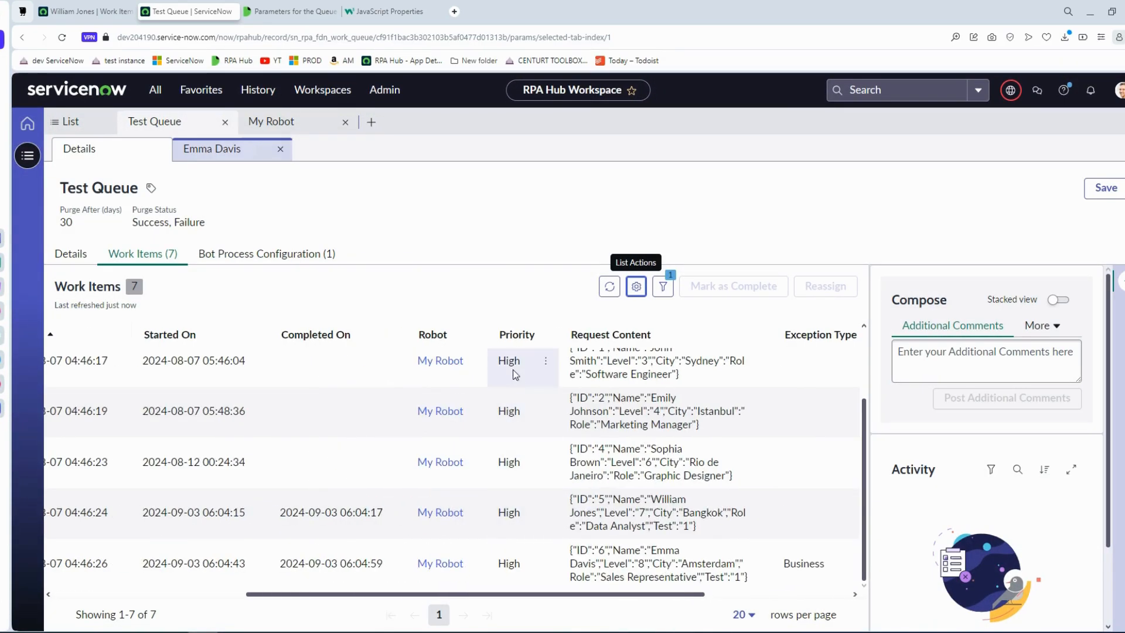
click(546, 334)
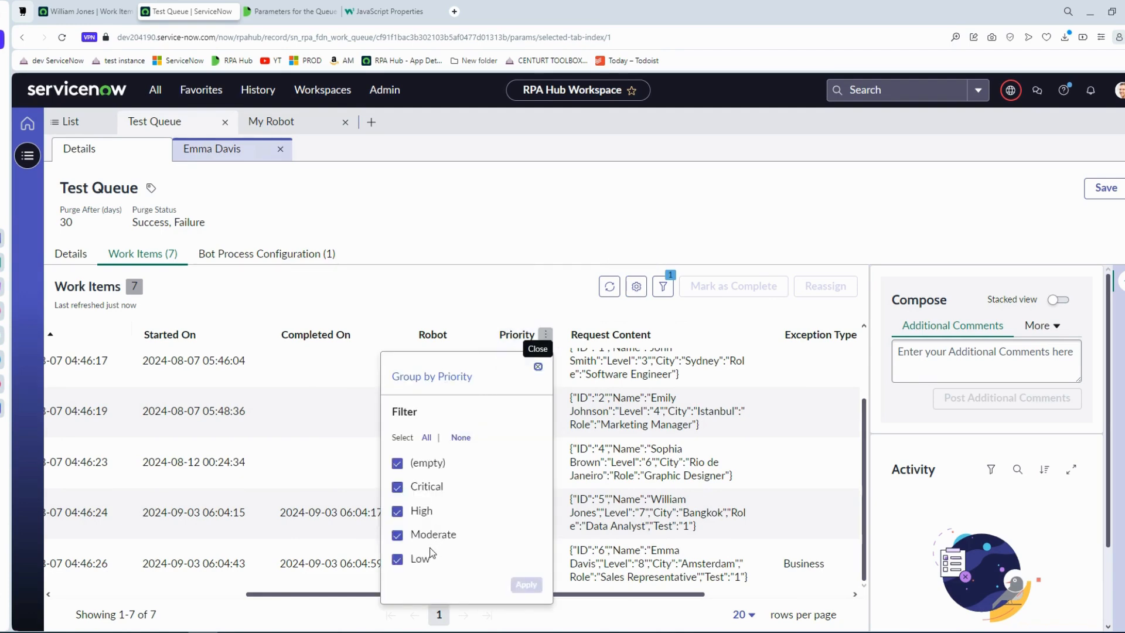
click(538, 367)
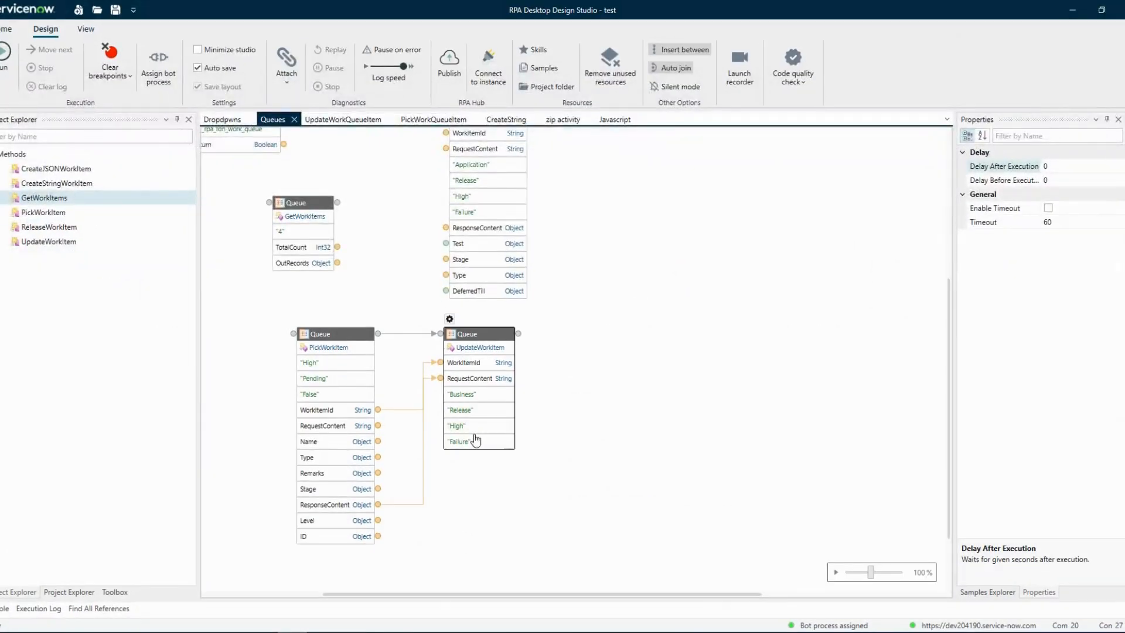
In the design studio, review the UpdateWorkItem block's ReleaseMode port options and keep the static value Release.
double_click(459, 410)
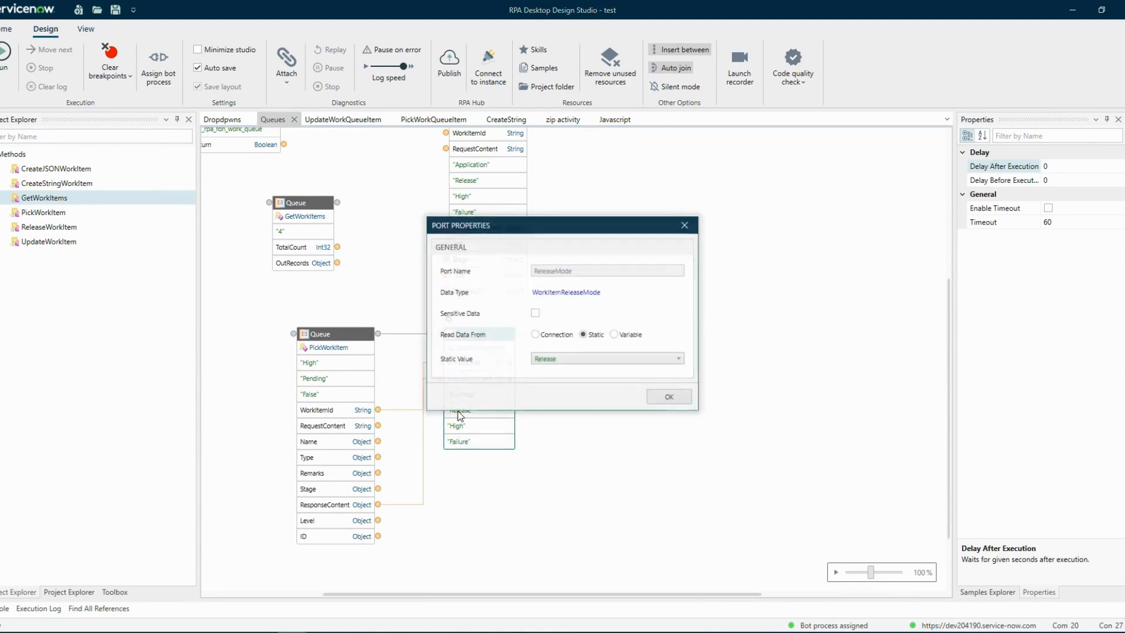
click(588, 357)
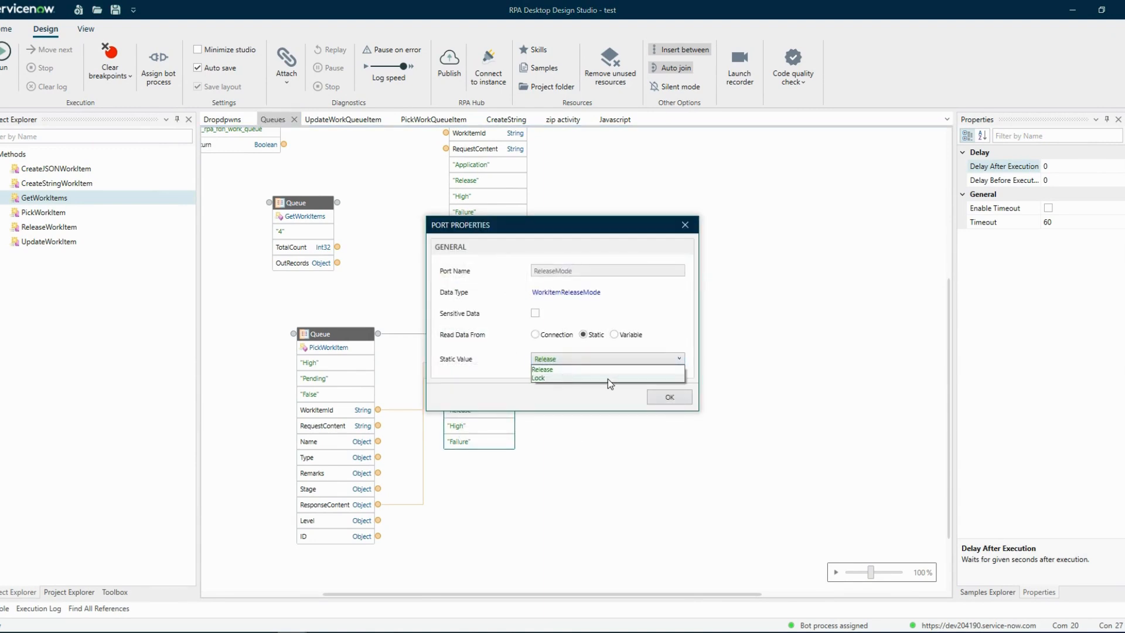
key(alt+Tab)
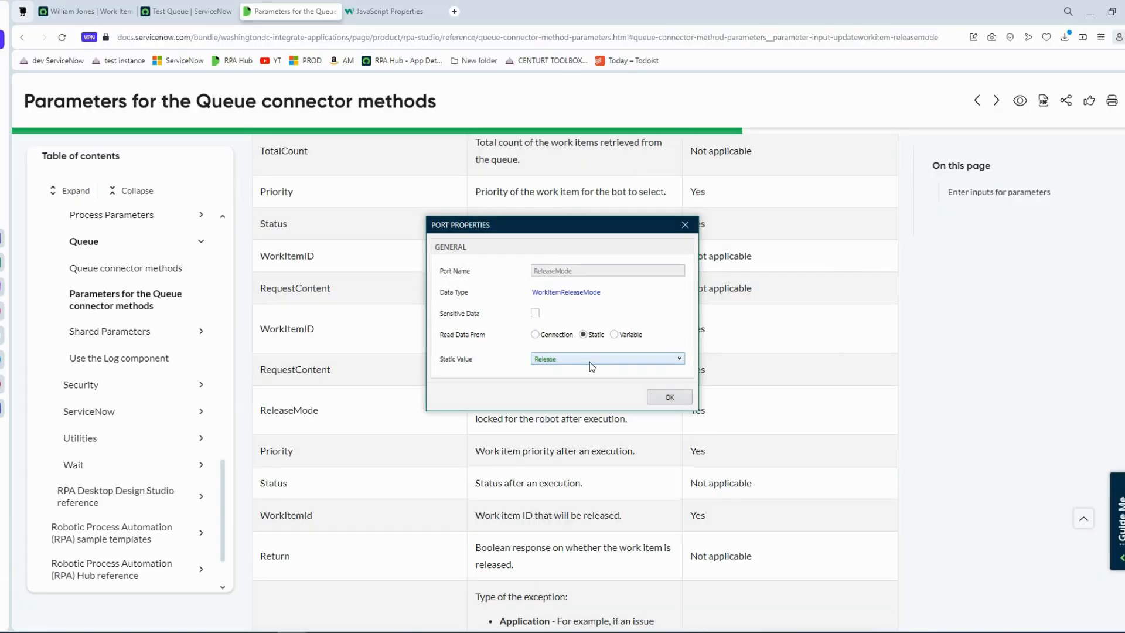
click(652, 398)
In the browser documentation on Queue connector parameters, read the descriptions of ReleaseMode and of the Application and Business exception types.
key(alt+Tab)
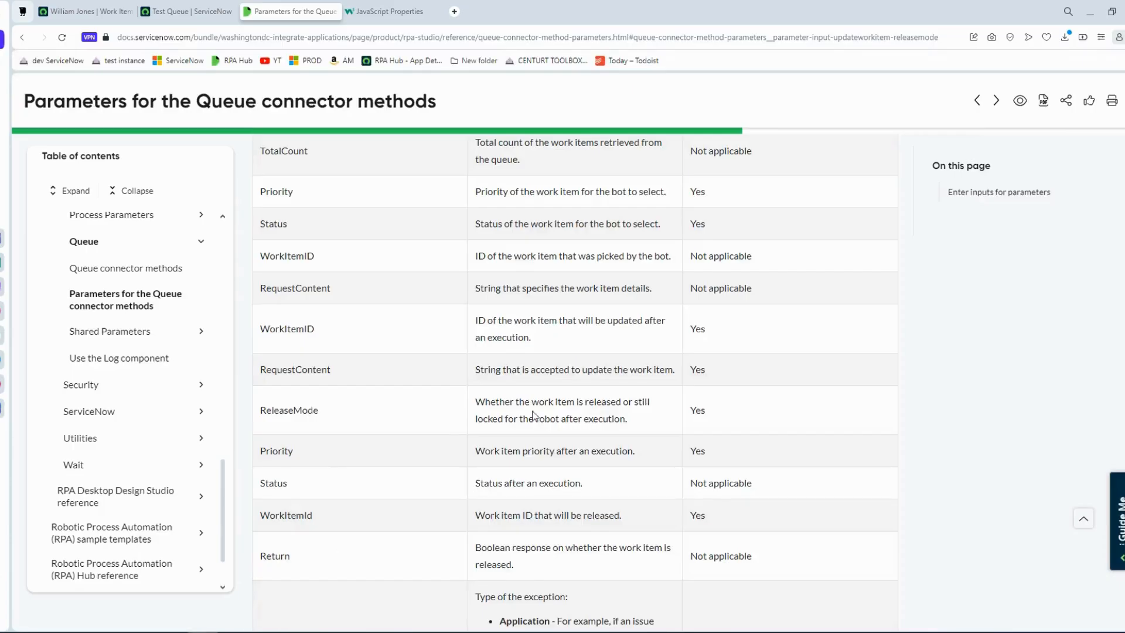
scroll(391, 270, down, 4)
scroll(391, 270, up, 3)
scroll(390, 270, down, 3)
drag(335, 447, 262, 444)
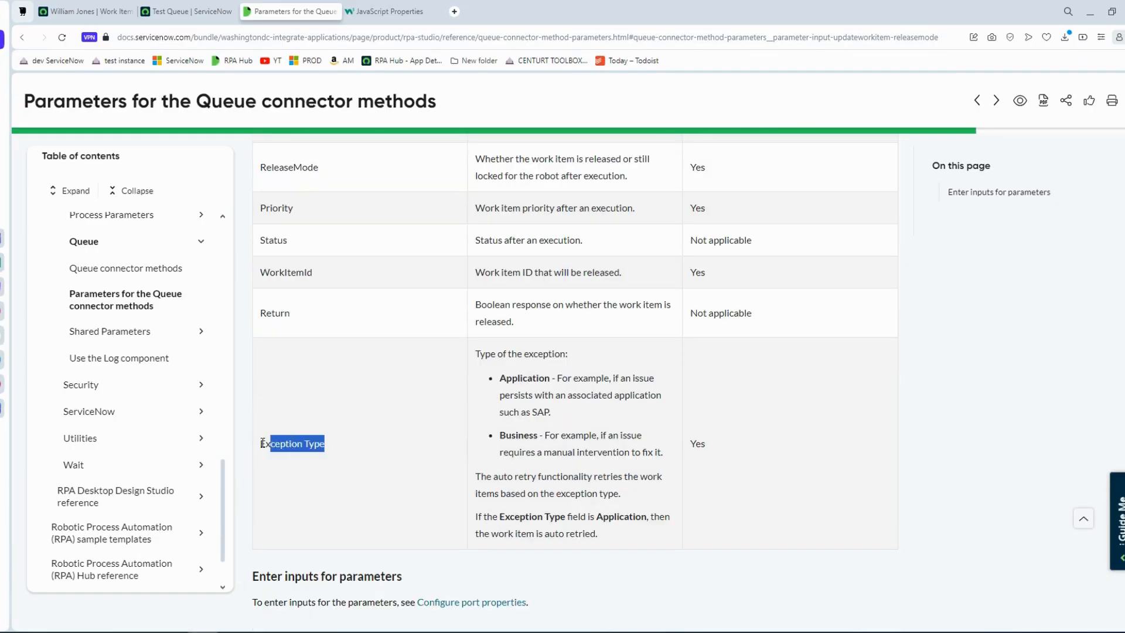
click(515, 392)
double_click(504, 376)
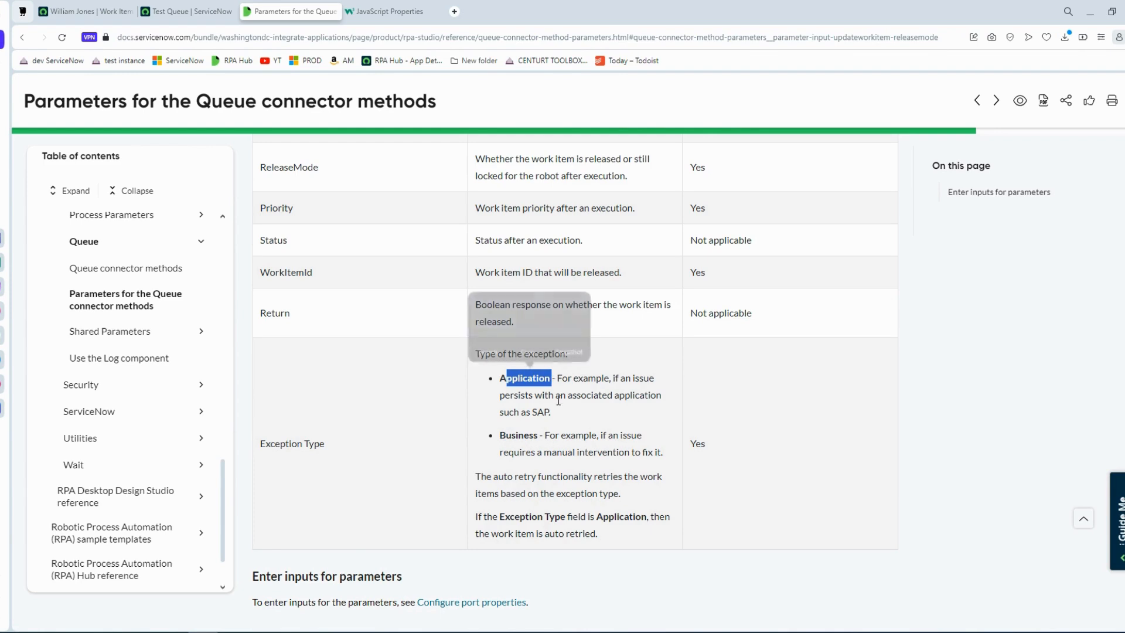
drag(513, 435, 534, 435)
click(530, 518)
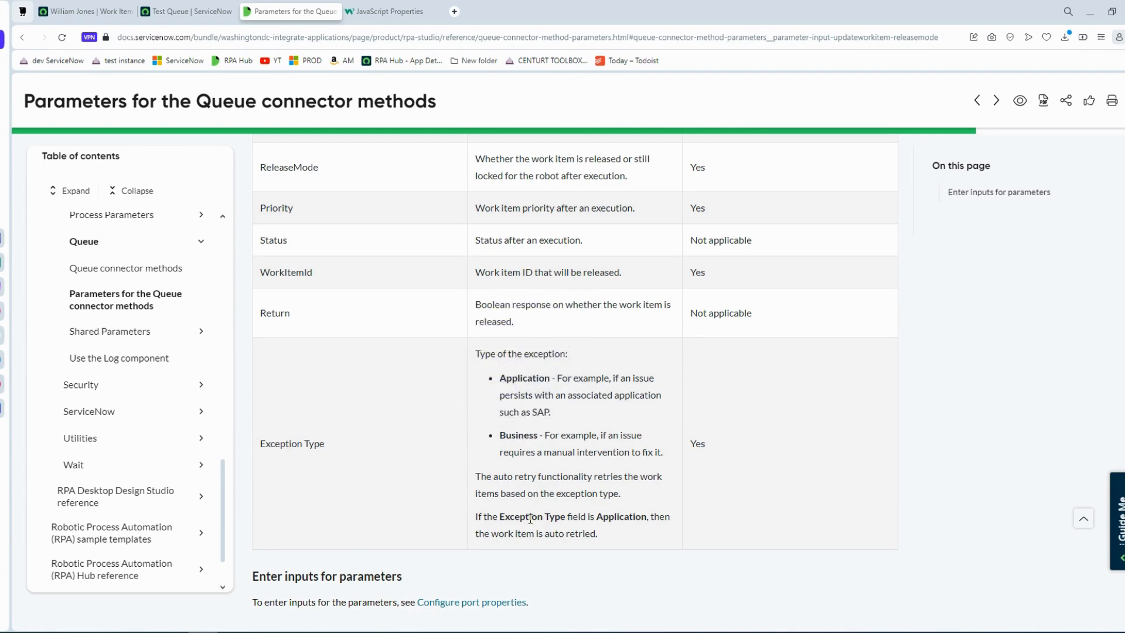
Read the auto-retry notes under Exception Type and the ReleaseMode description in the Queue connector parameters documentation.
drag(516, 514, 463, 520)
click(616, 521)
drag(550, 494, 621, 503)
click(623, 503)
scroll(536, 489, up, 1)
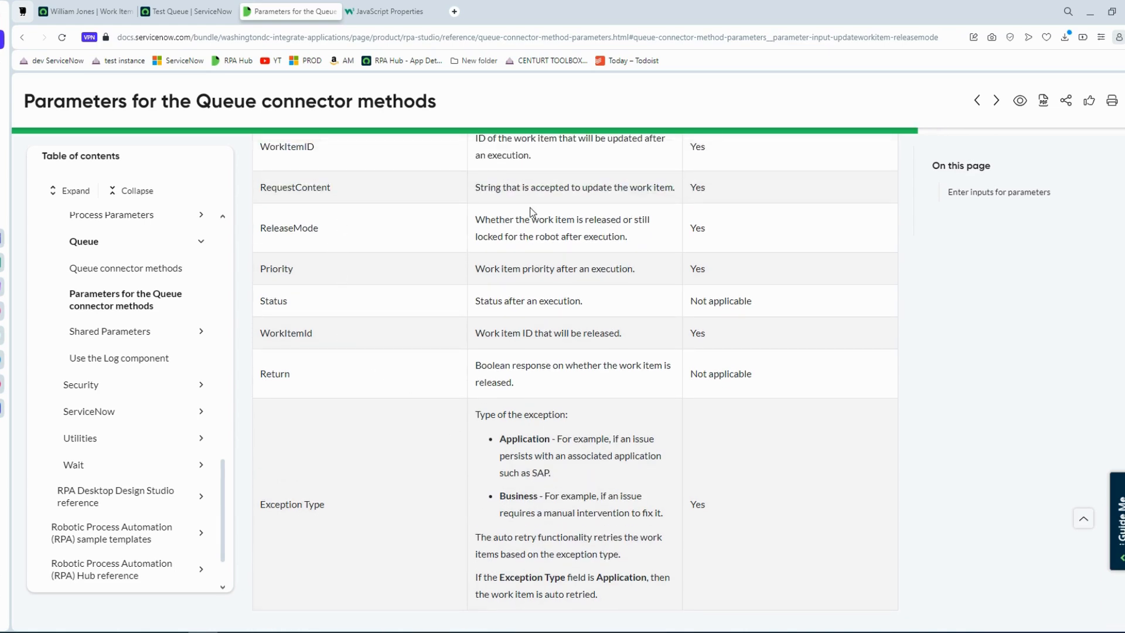
drag(476, 220, 626, 234)
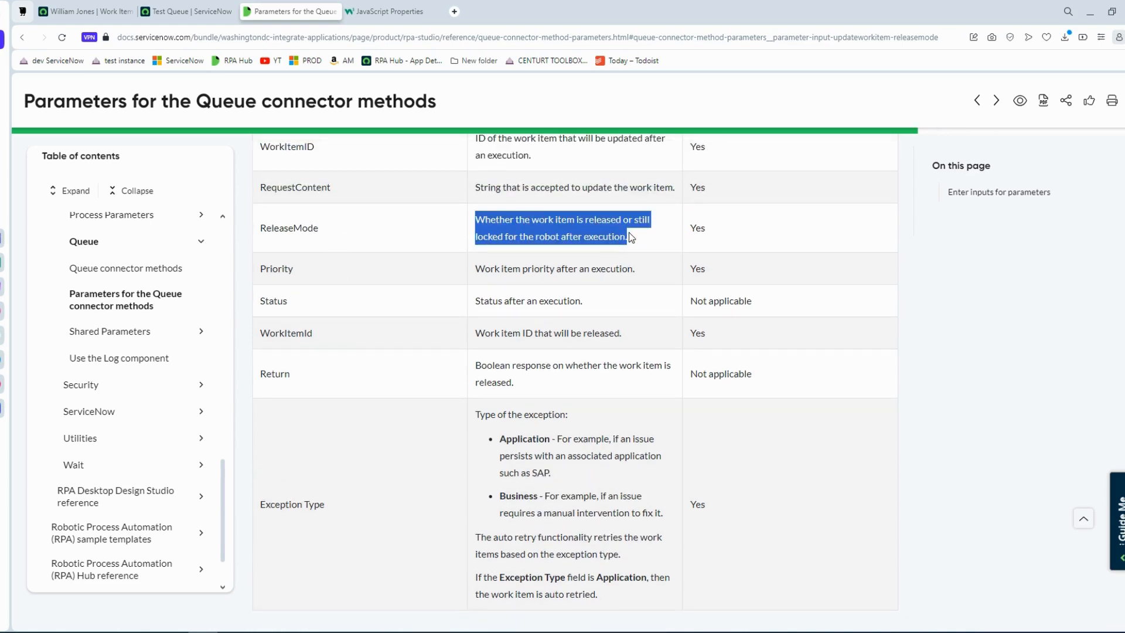
click(630, 235)
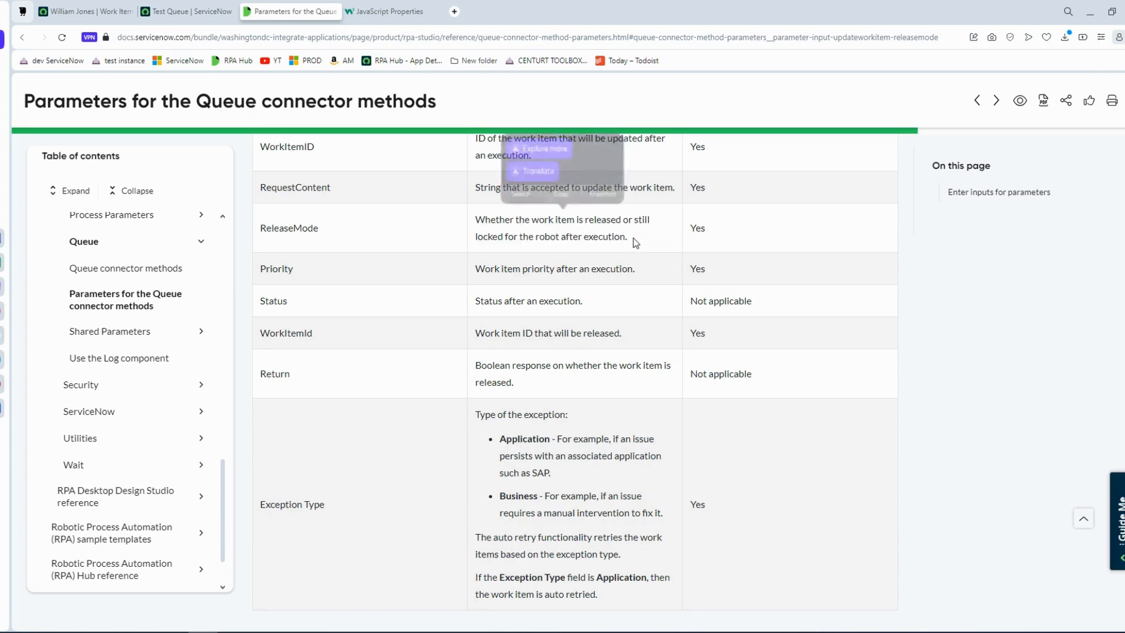
drag(630, 237, 479, 229)
click(636, 241)
drag(631, 237, 477, 221)
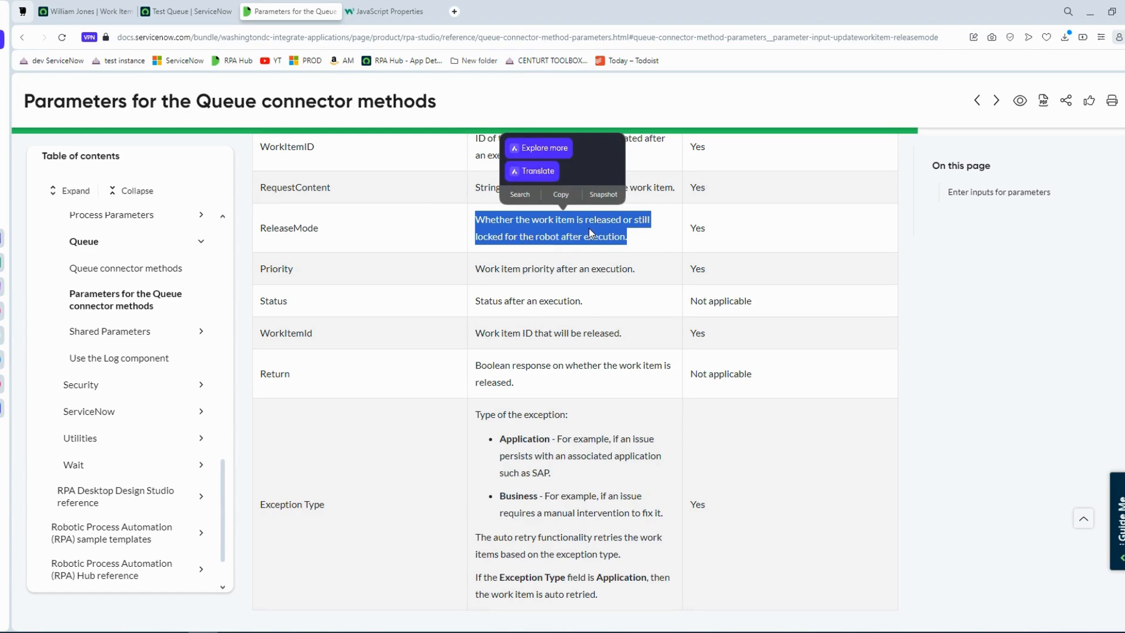
click(632, 240)
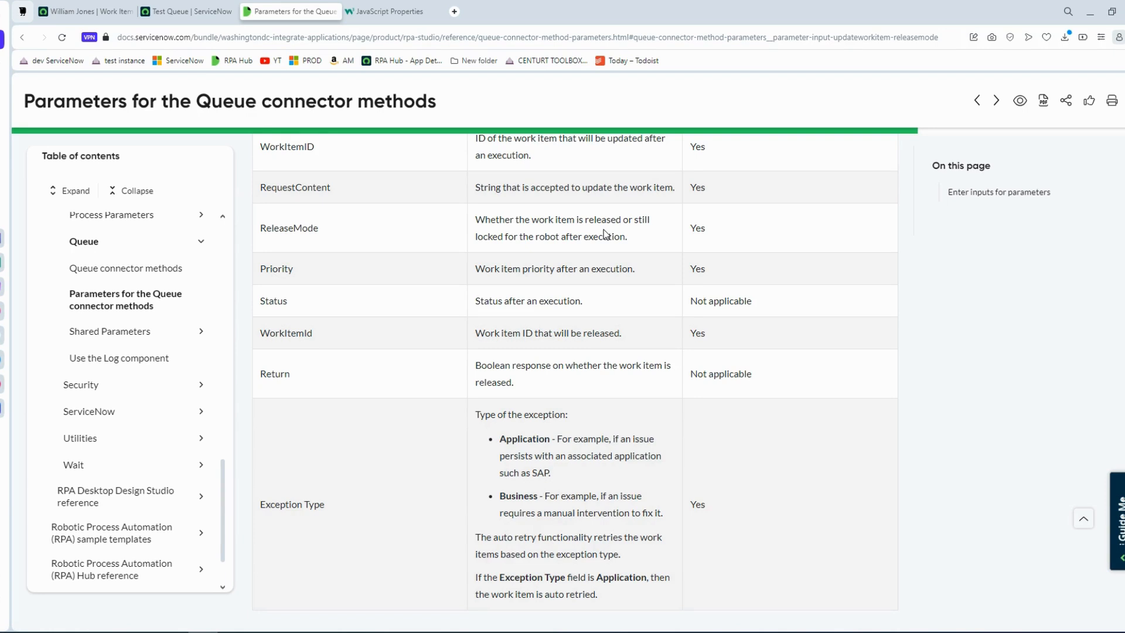
drag(631, 245, 473, 221)
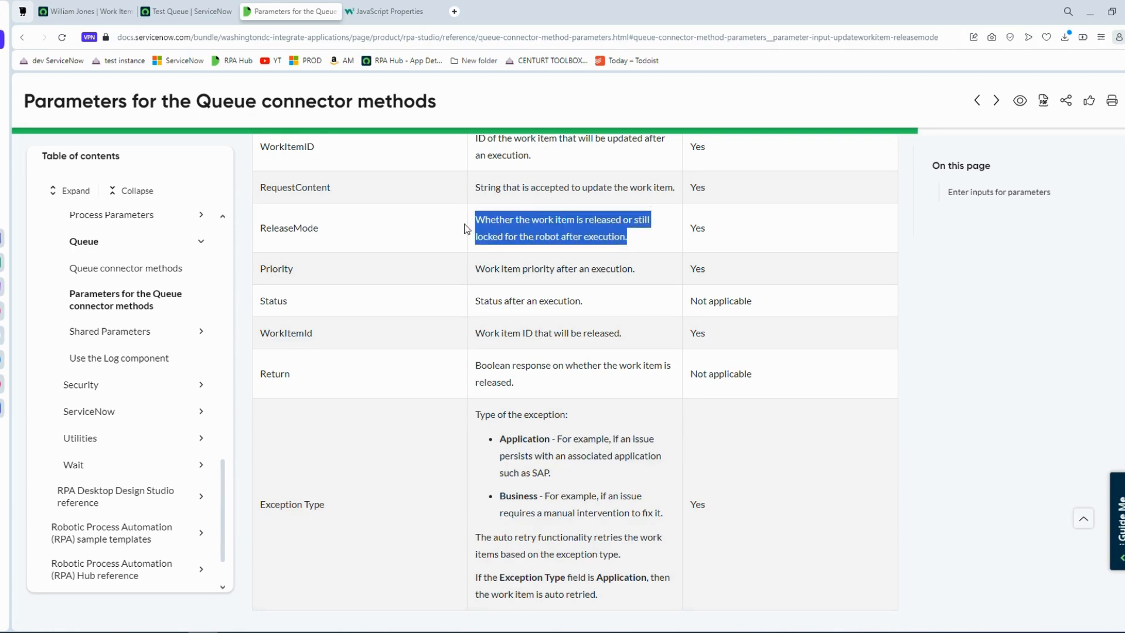
click(635, 239)
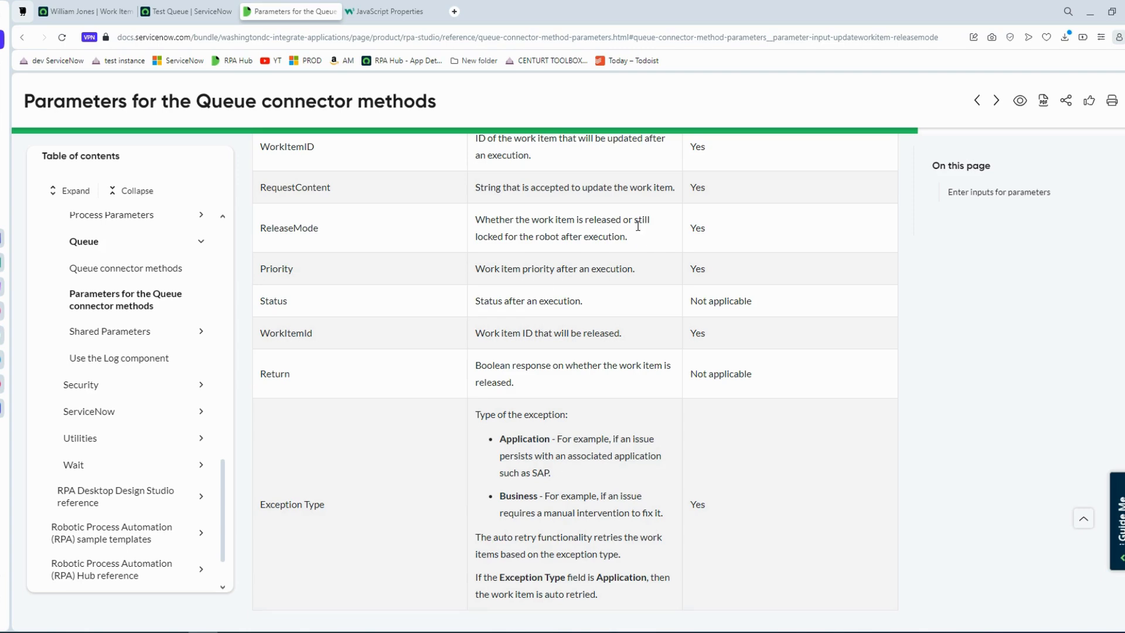
In the design studio, add all input fields to the UpdateWorkItem block: Stage, DeferredTill, Name, Type, Remarks, SLA and ResponseContent.
key(alt+Tab)
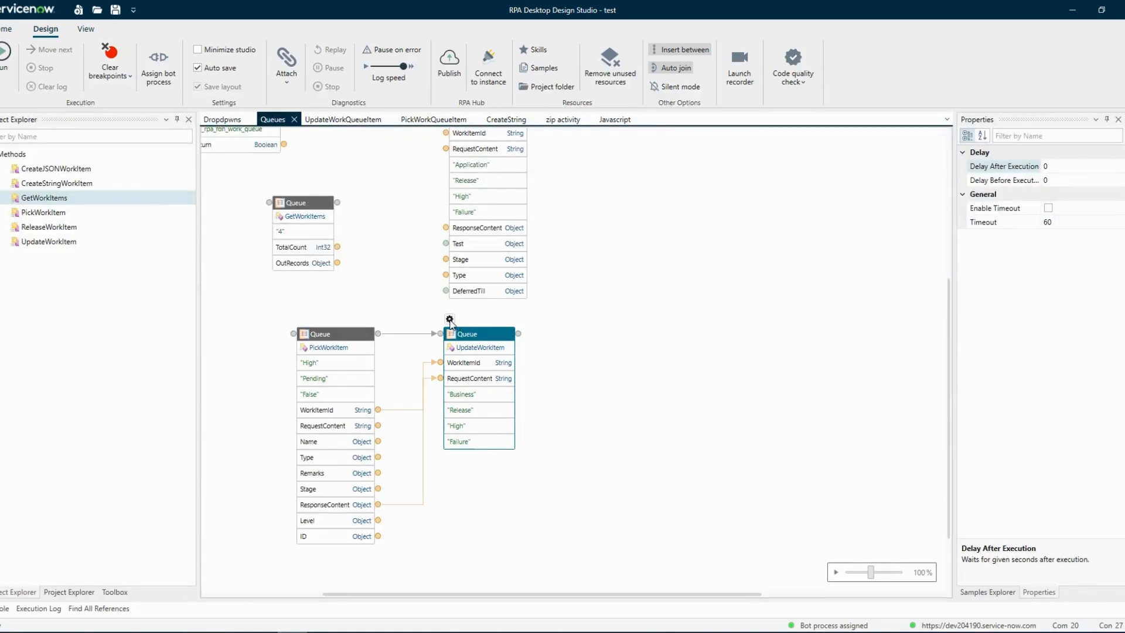
click(449, 319)
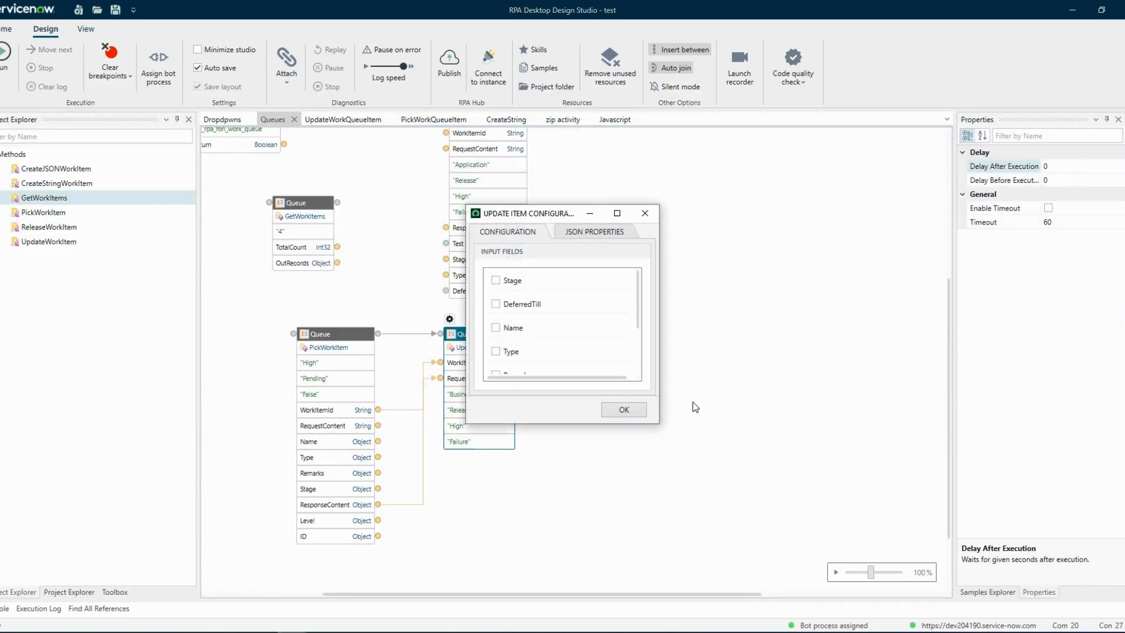
click(618, 214)
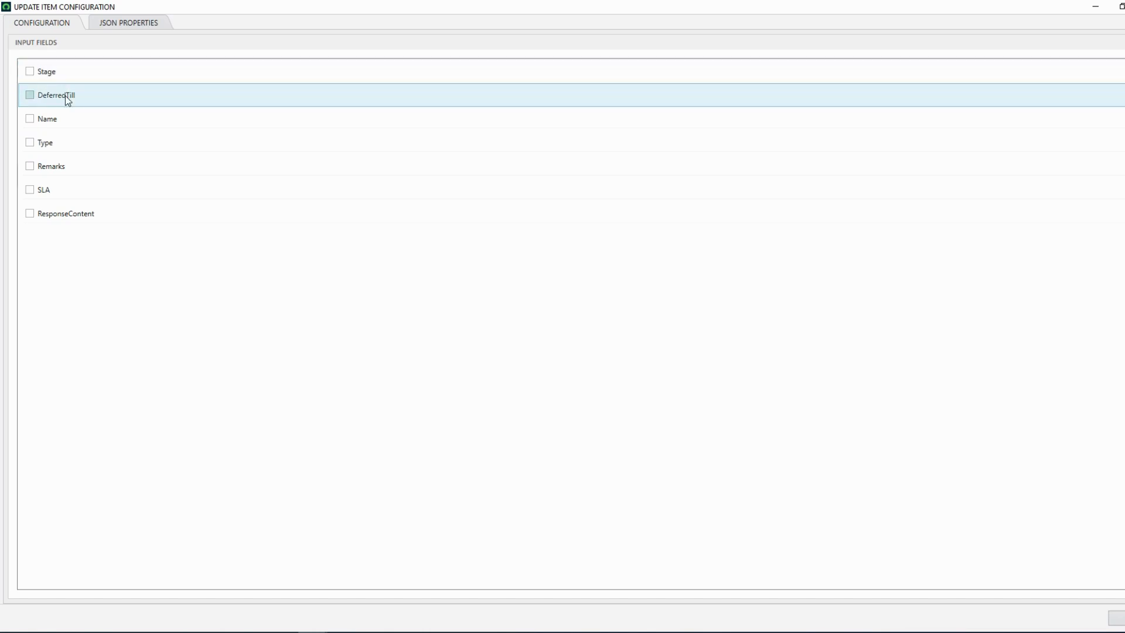
click(29, 71)
click(30, 95)
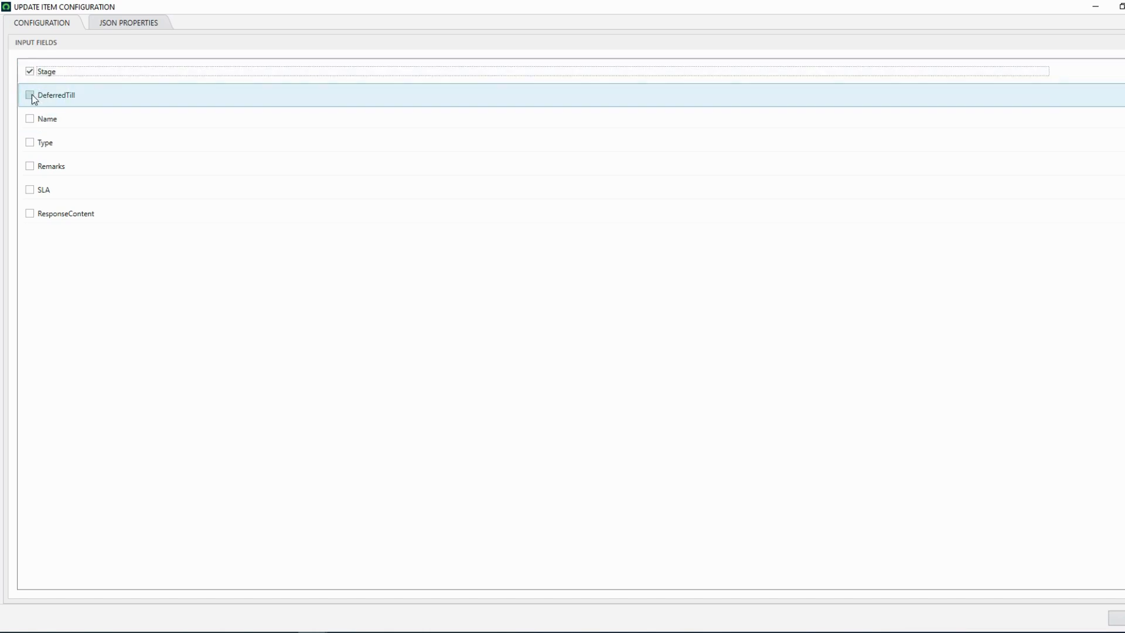
click(30, 119)
click(31, 143)
click(31, 166)
click(30, 189)
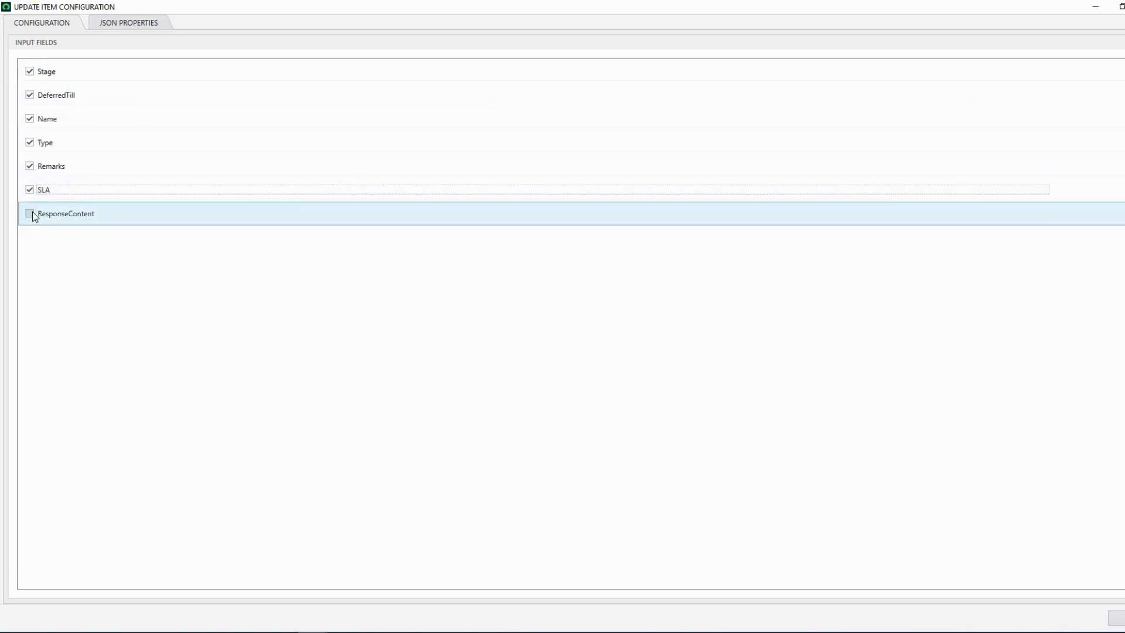
click(31, 213)
click(1118, 618)
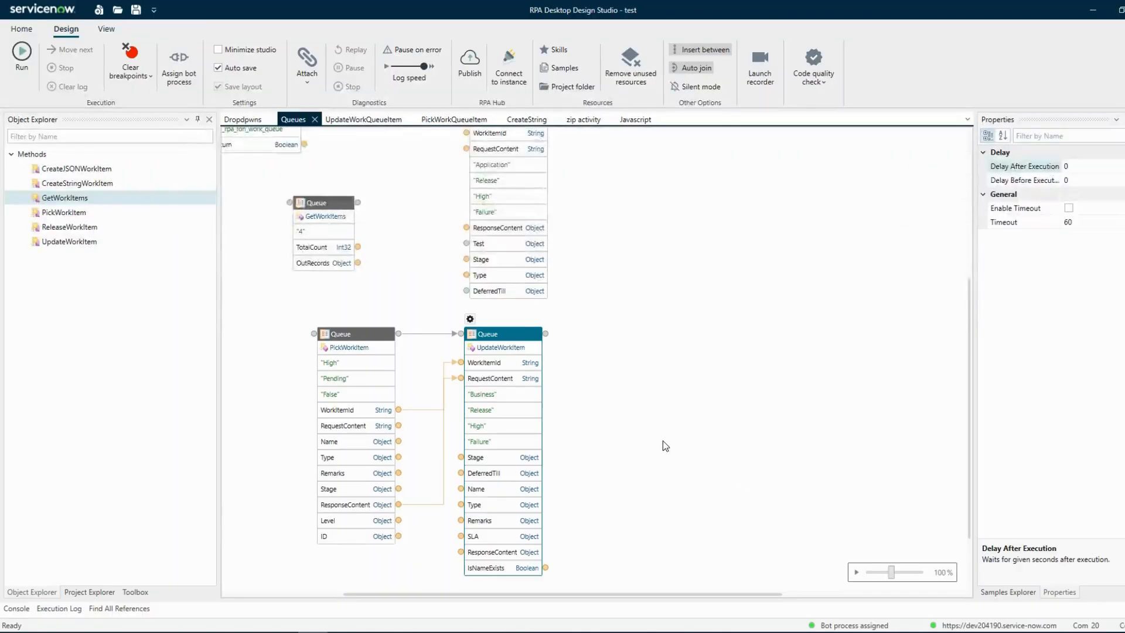
Switch to the browser and check the work items listed in the Test Queue.
scroll(664, 444, down, 3)
mouse_move(223, 632)
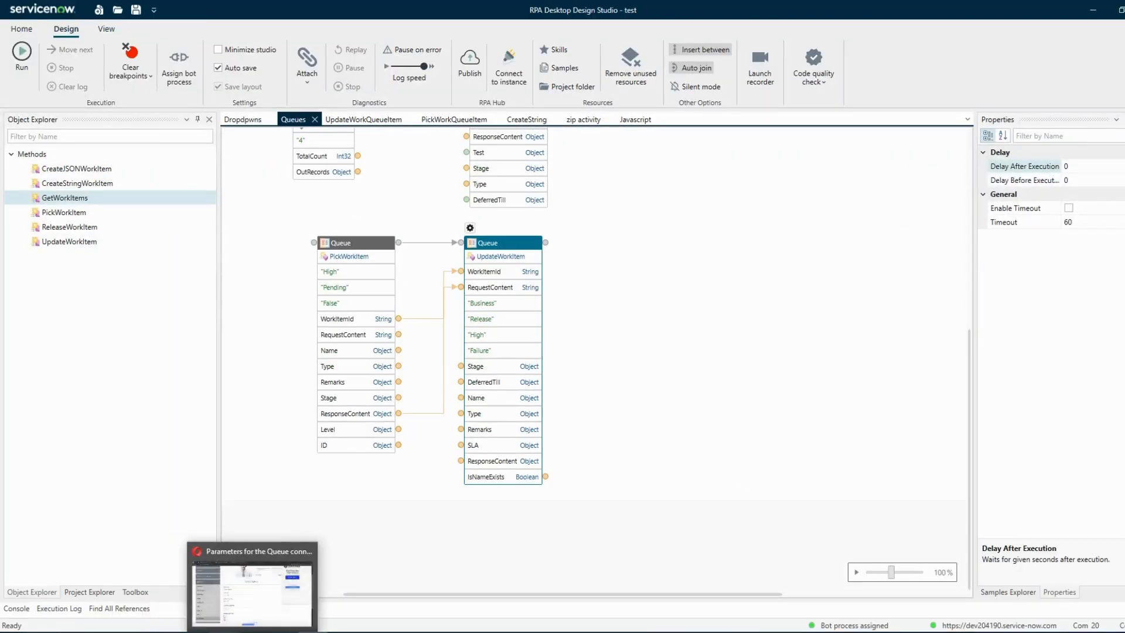
click(223, 632)
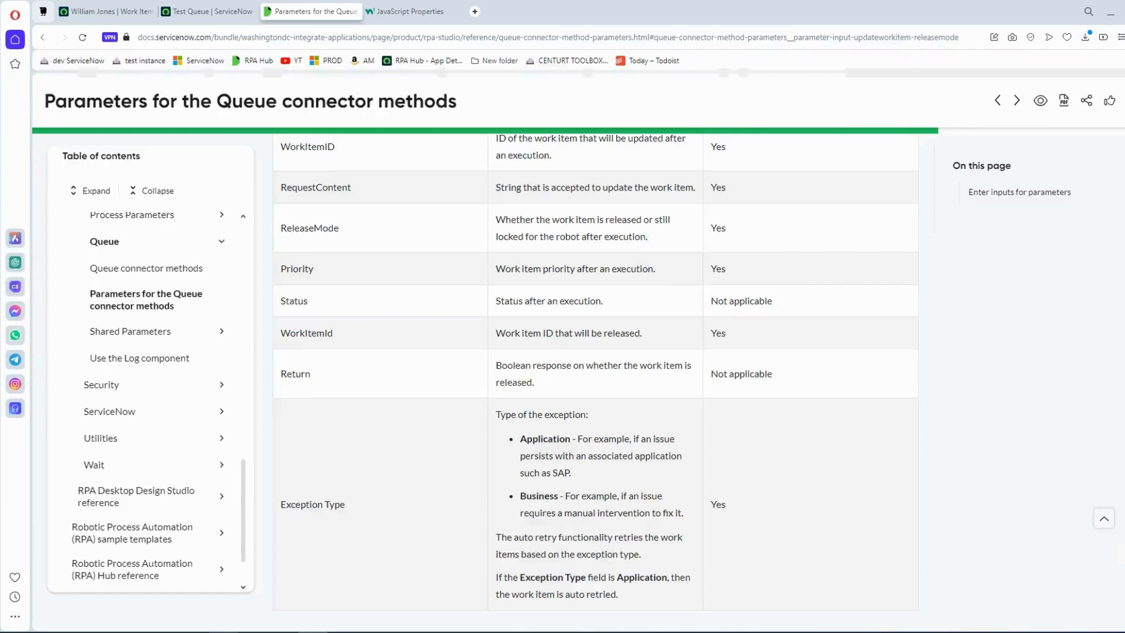
click(208, 11)
drag(468, 595, 211, 574)
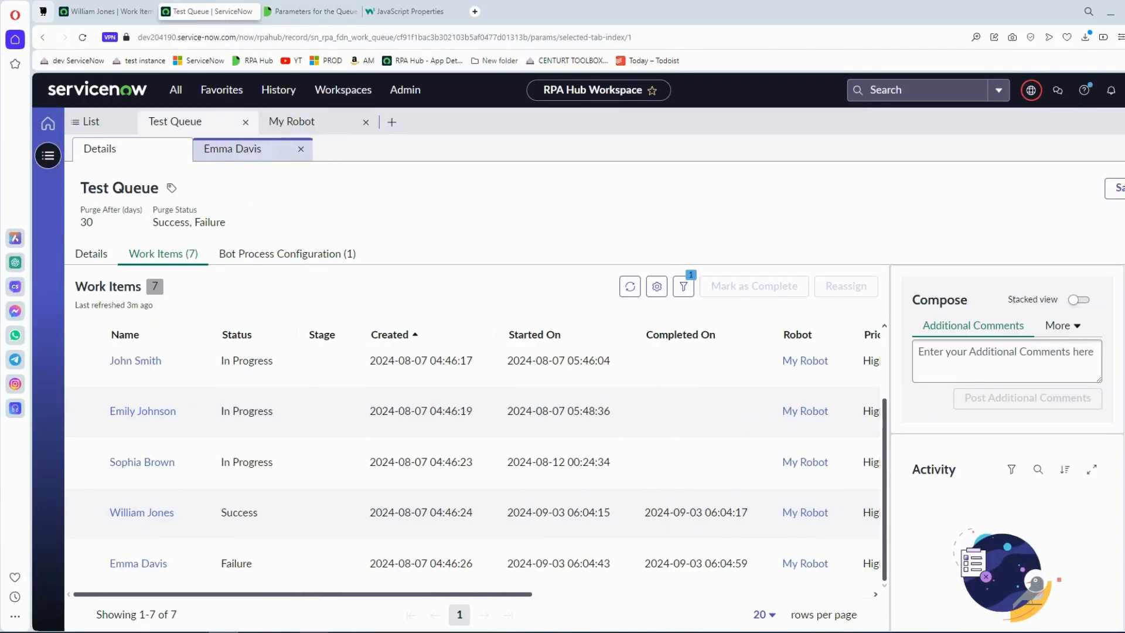
click(319, 632)
right_click(462, 367)
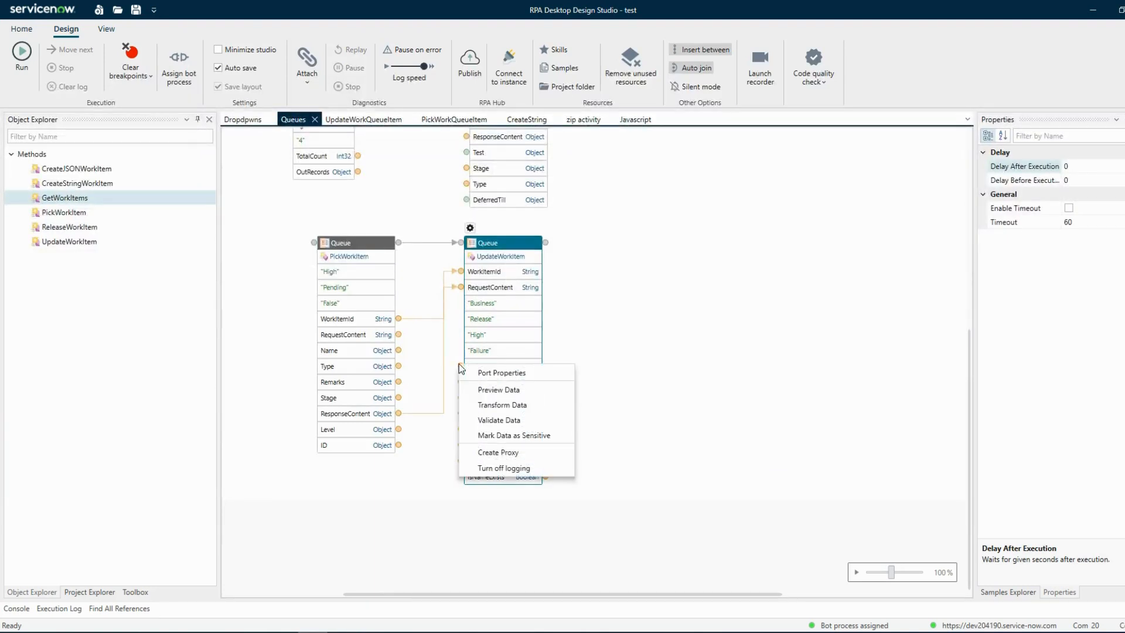
click(702, 363)
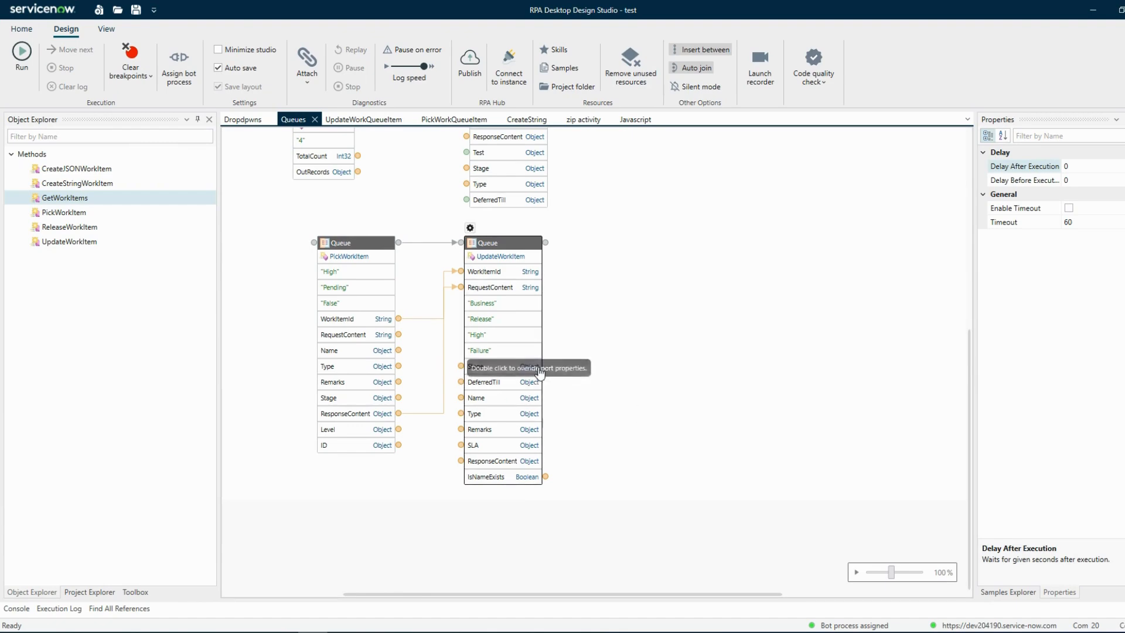
right_click(459, 368)
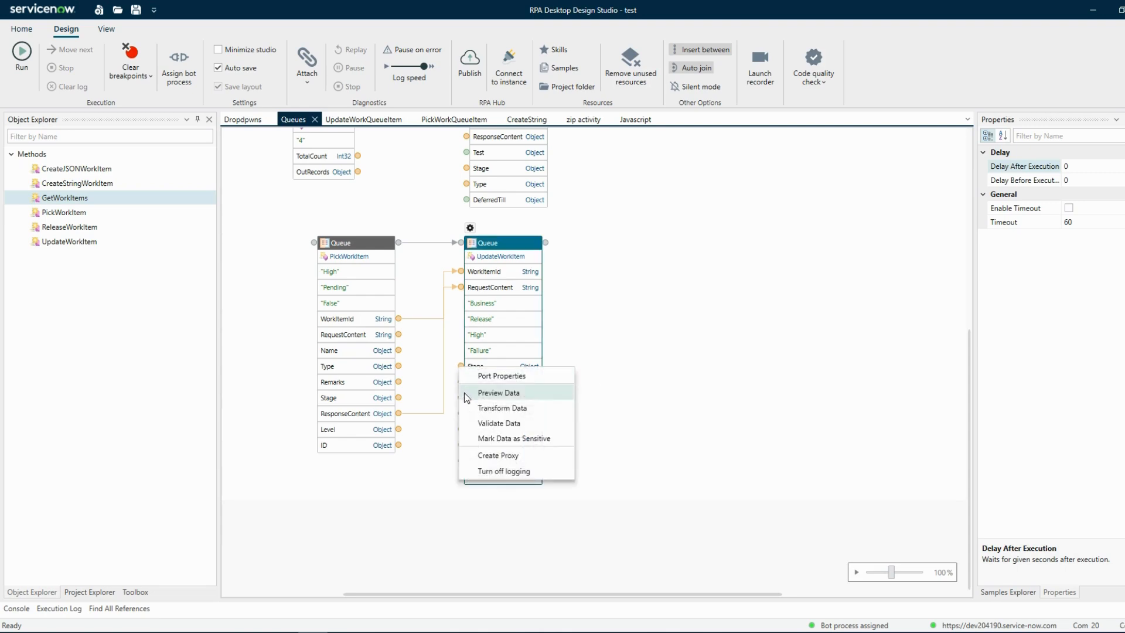
click(487, 407)
click(447, 197)
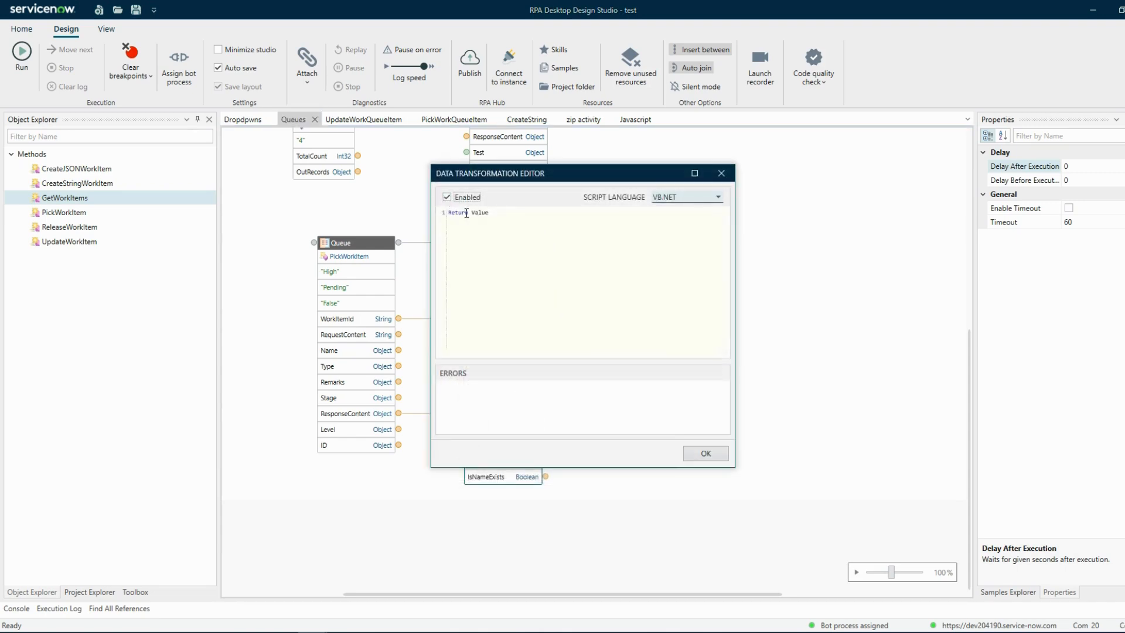
double_click(478, 217)
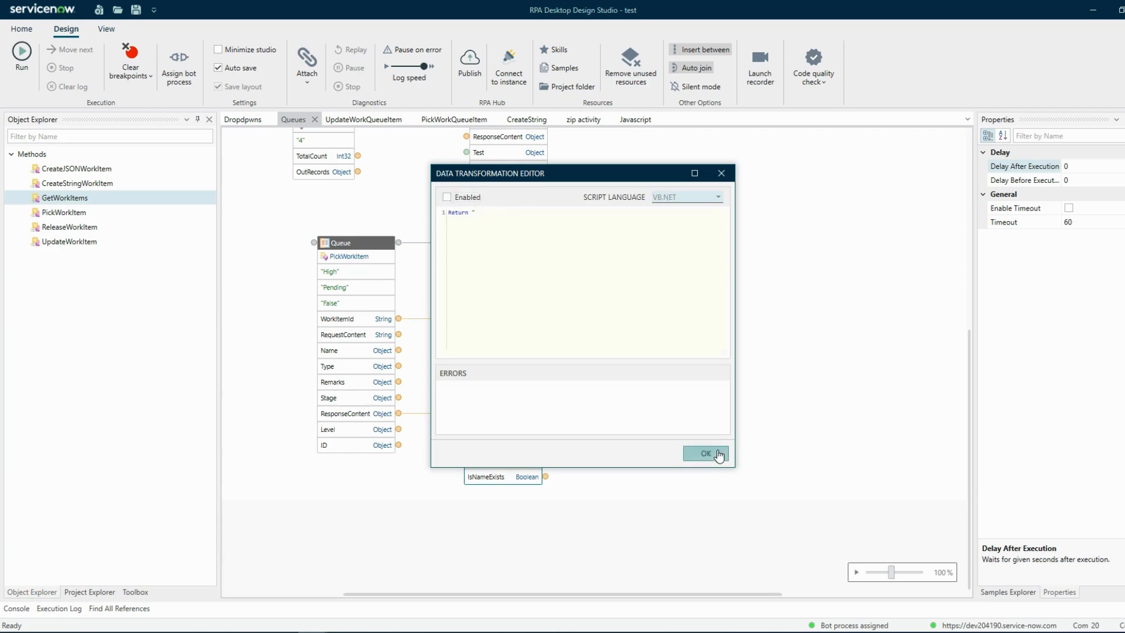
click(708, 453)
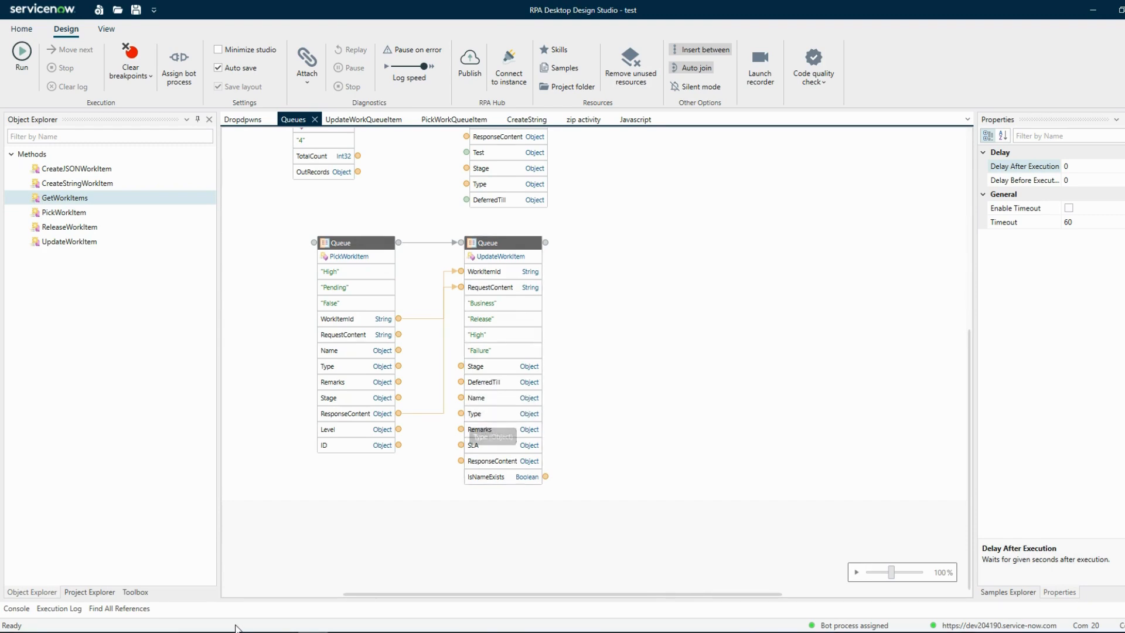
Check the failed work item's name in the Test Queue, and enable a data transformation replacing the returned value on UpdateWorkItem's Name port.
click(241, 604)
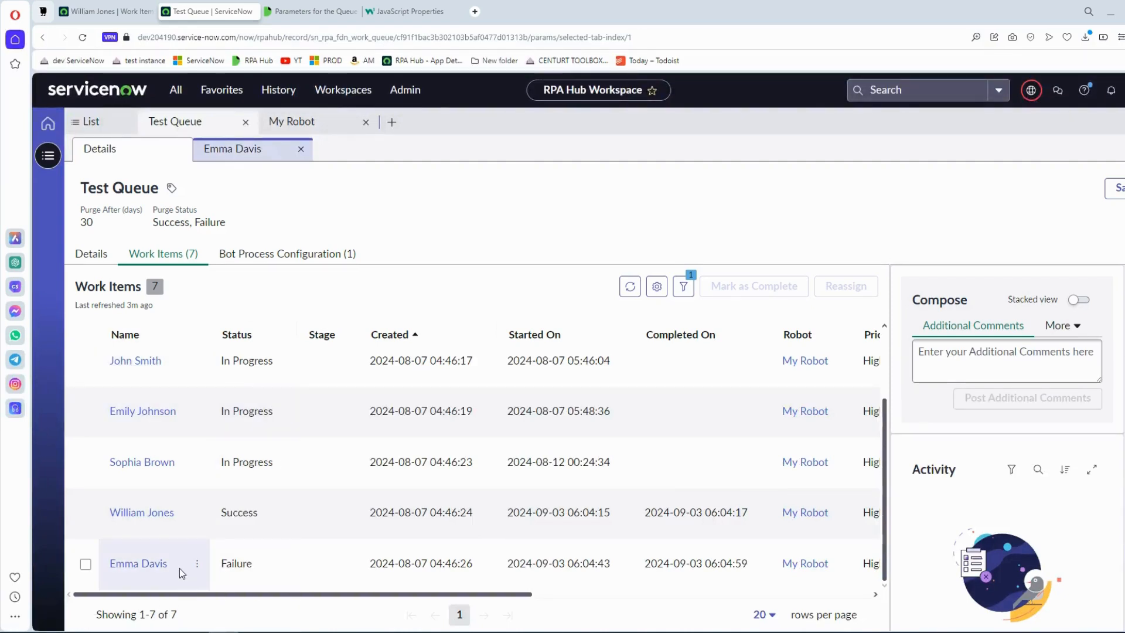
drag(179, 566, 109, 566)
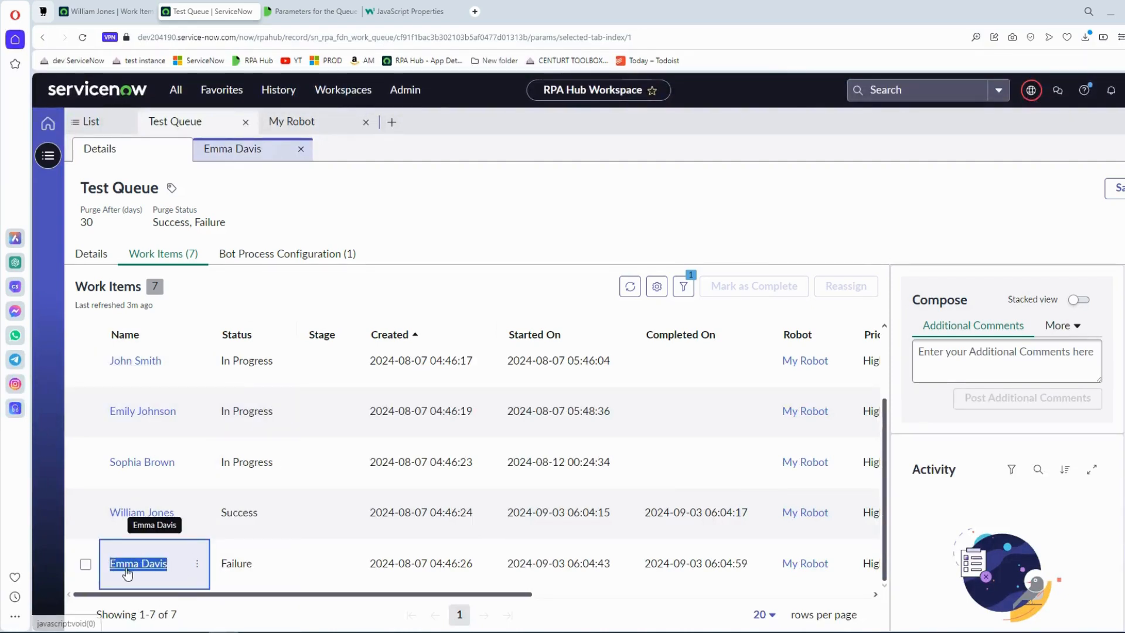
key(alt+Tab)
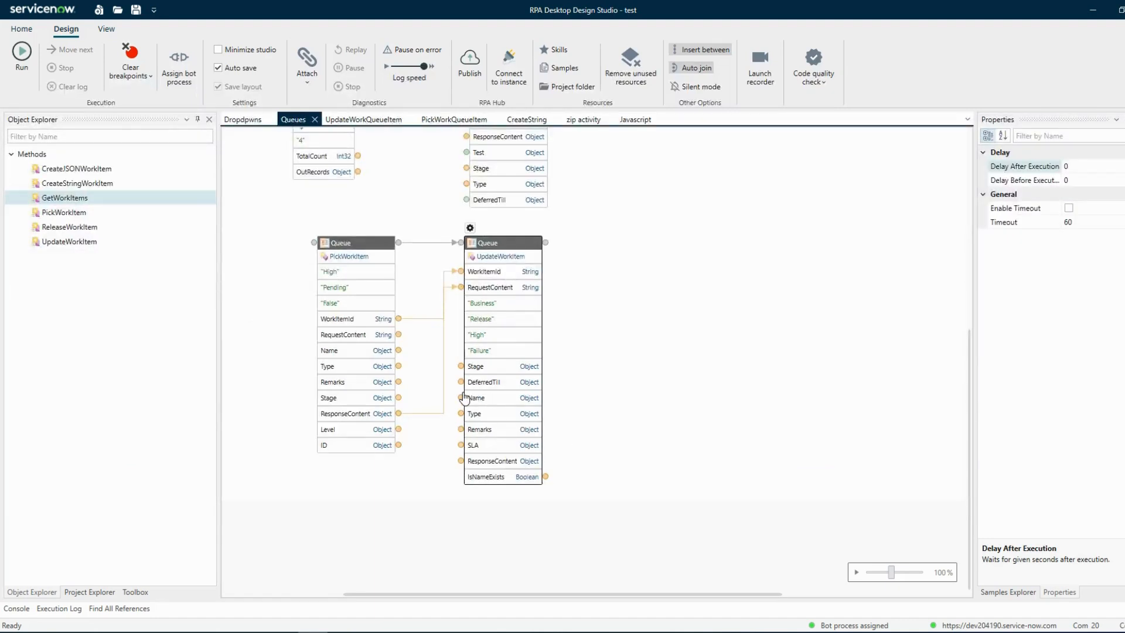
right_click(462, 398)
click(481, 437)
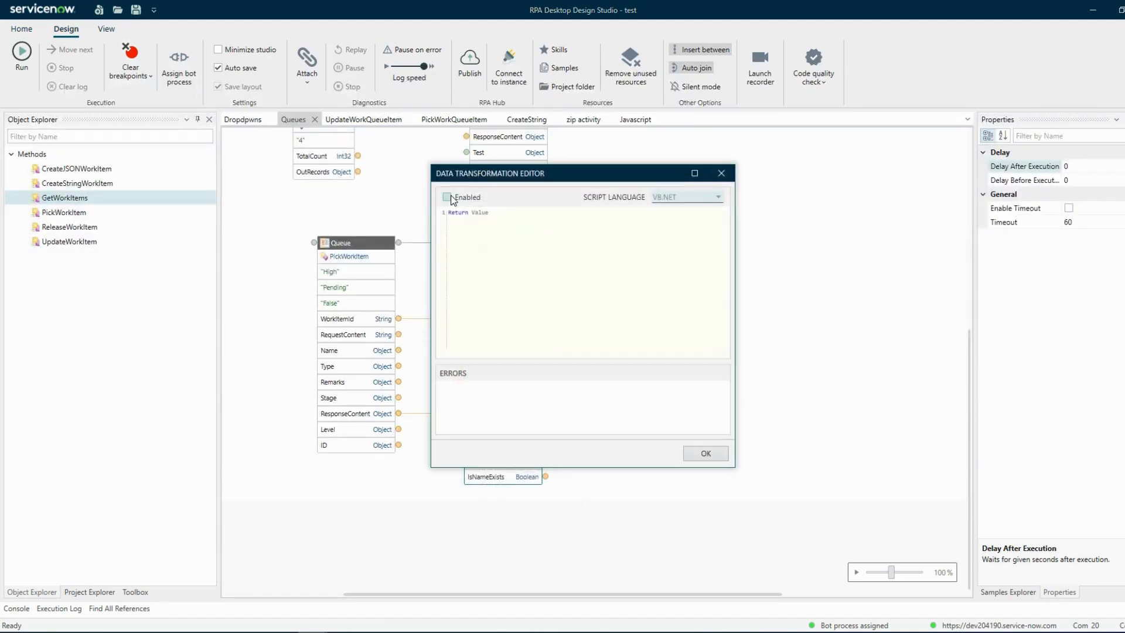
double_click(479, 213)
key(BackSpace)
click(707, 454)
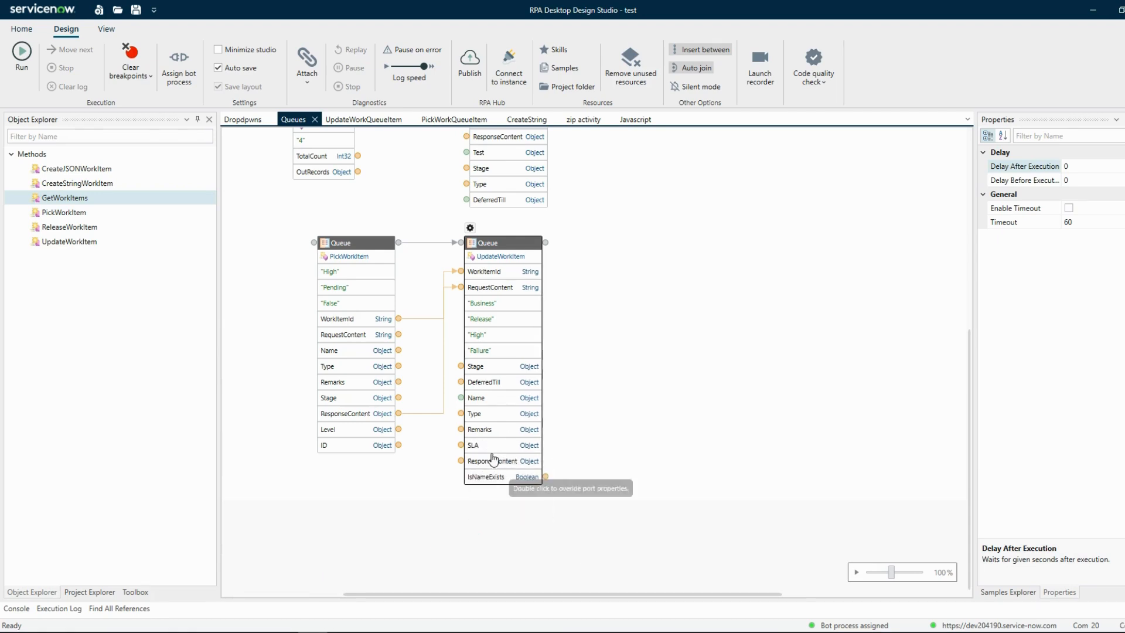
click(625, 438)
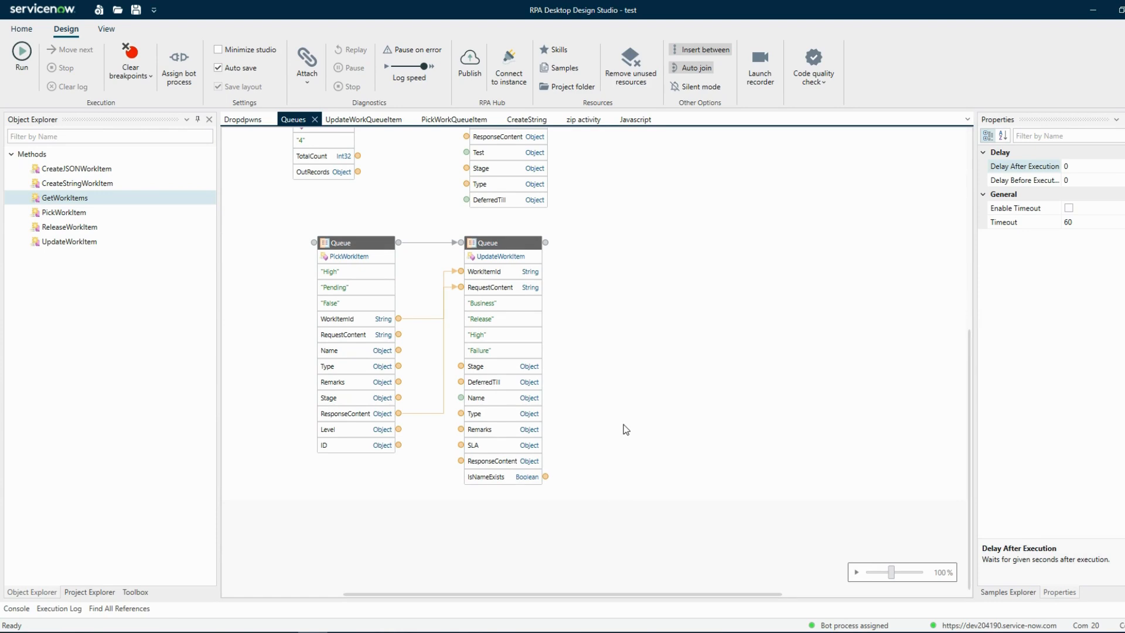
Review the ResponseContent port properties of UpdateWorkItem and enable a data transformation with a new return value on that port.
click(481, 470)
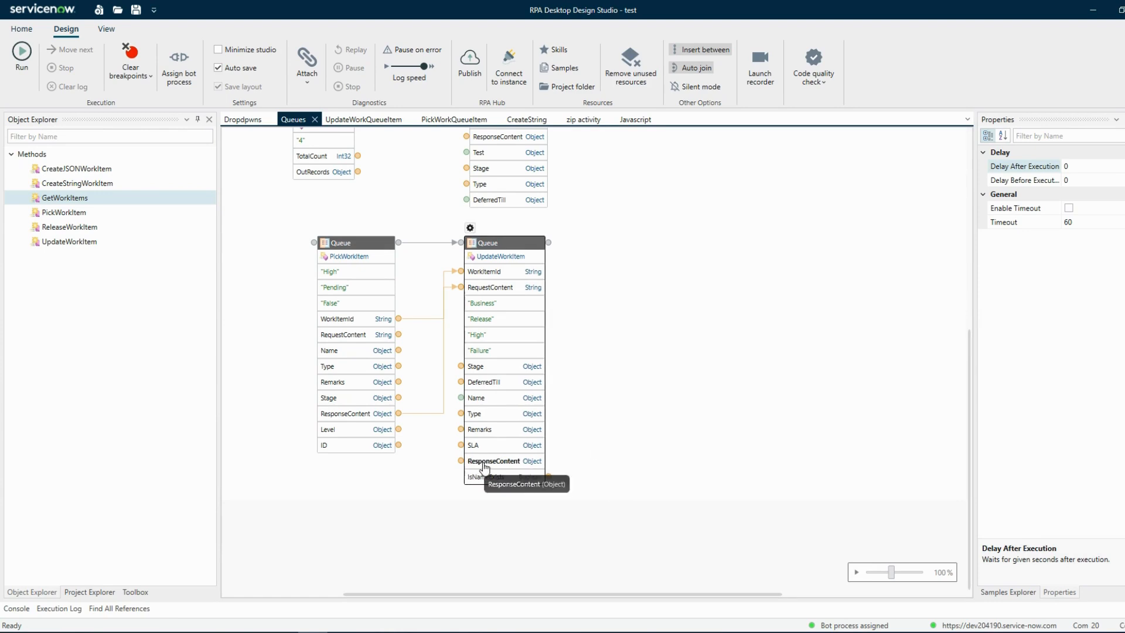
double_click(484, 469)
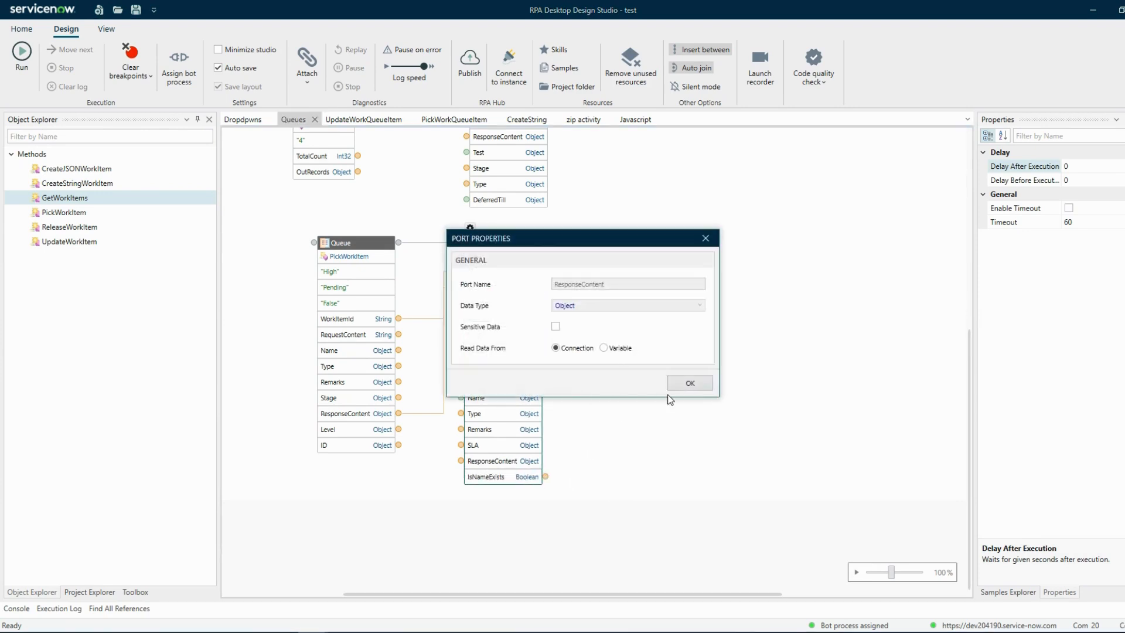
click(675, 386)
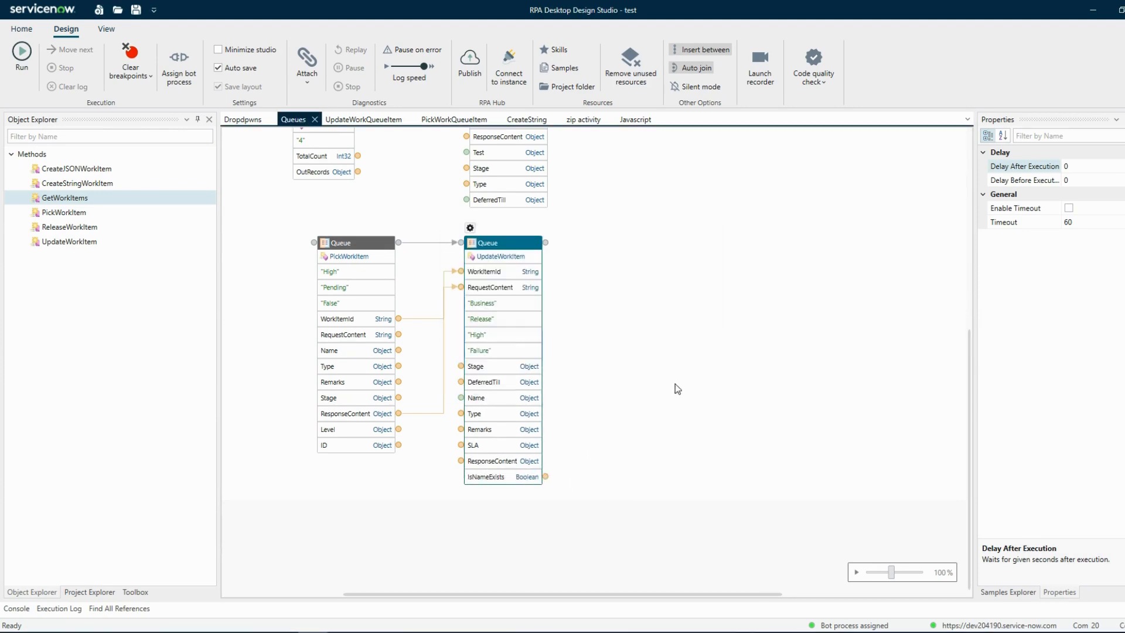
right_click(463, 463)
click(492, 500)
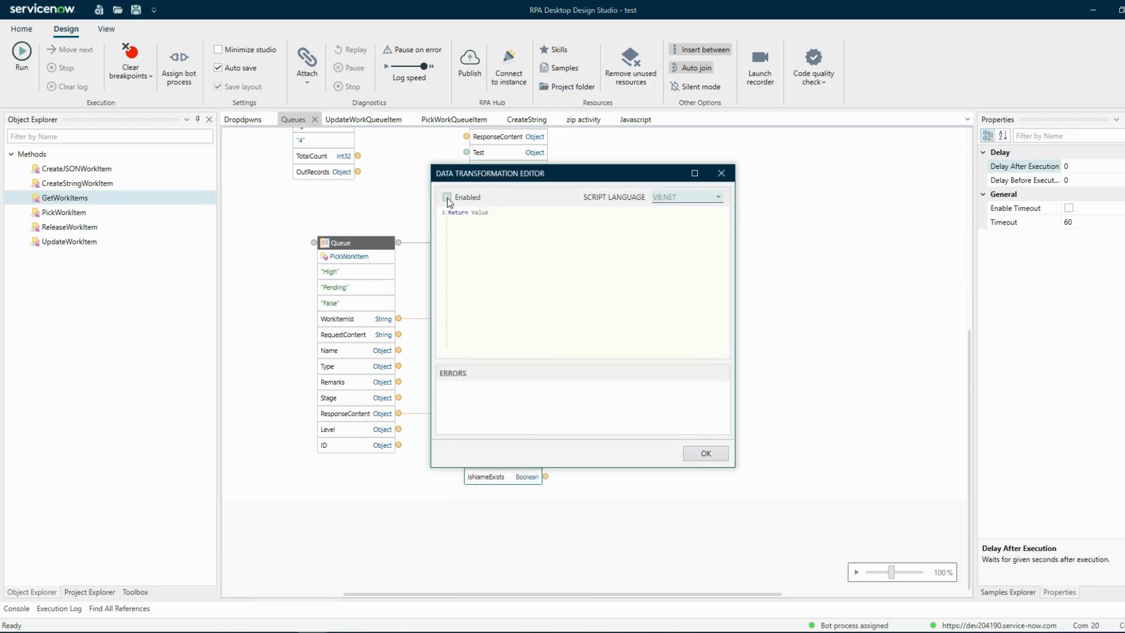
click(448, 199)
drag(471, 213, 543, 222)
click(705, 454)
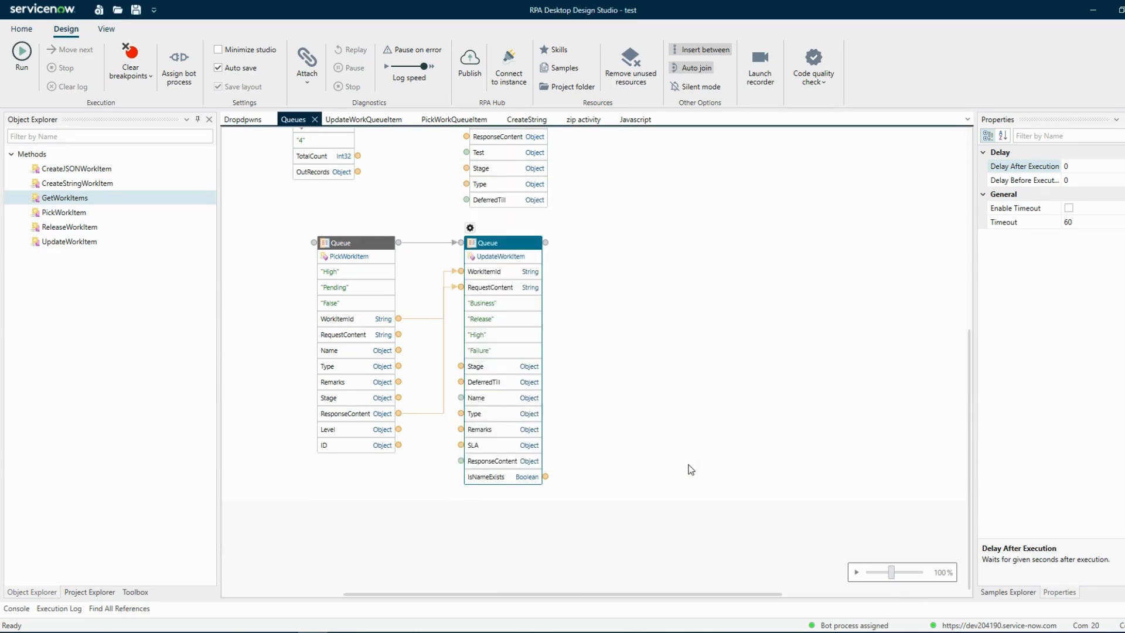
In the browser, reassign the failed work item in the Test Queue with the remark "tes".
key(alt+Tab)
click(85, 563)
click(839, 285)
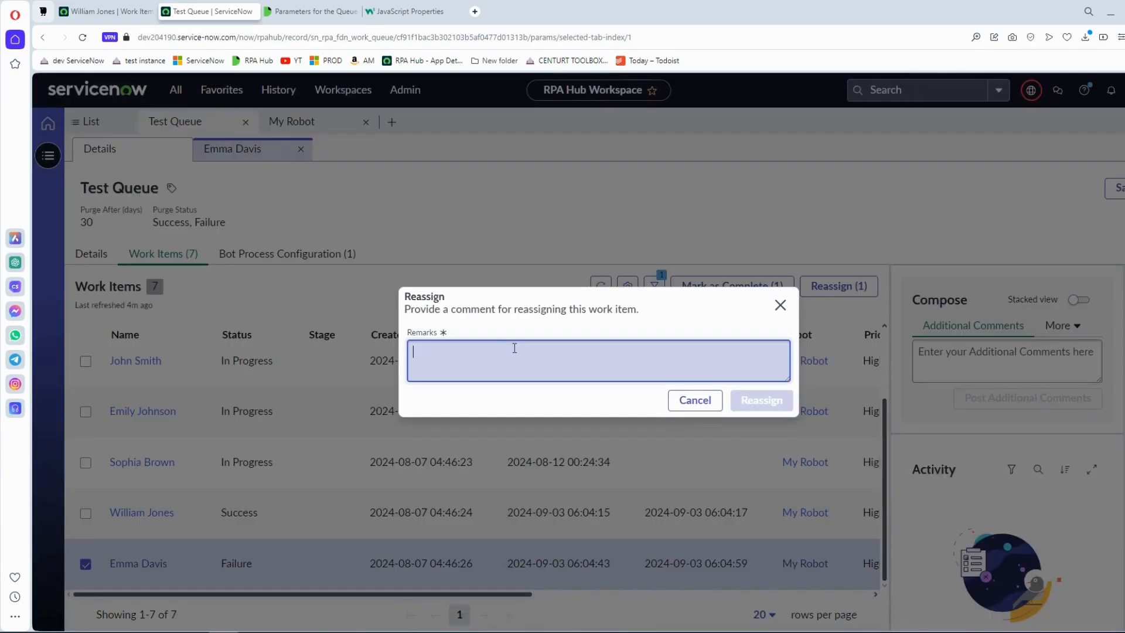
text(tes)
click(736, 407)
Back in the design studio, run the automation from the PickWorkItem block.
key(alt+Tab)
right_click(381, 243)
click(400, 266)
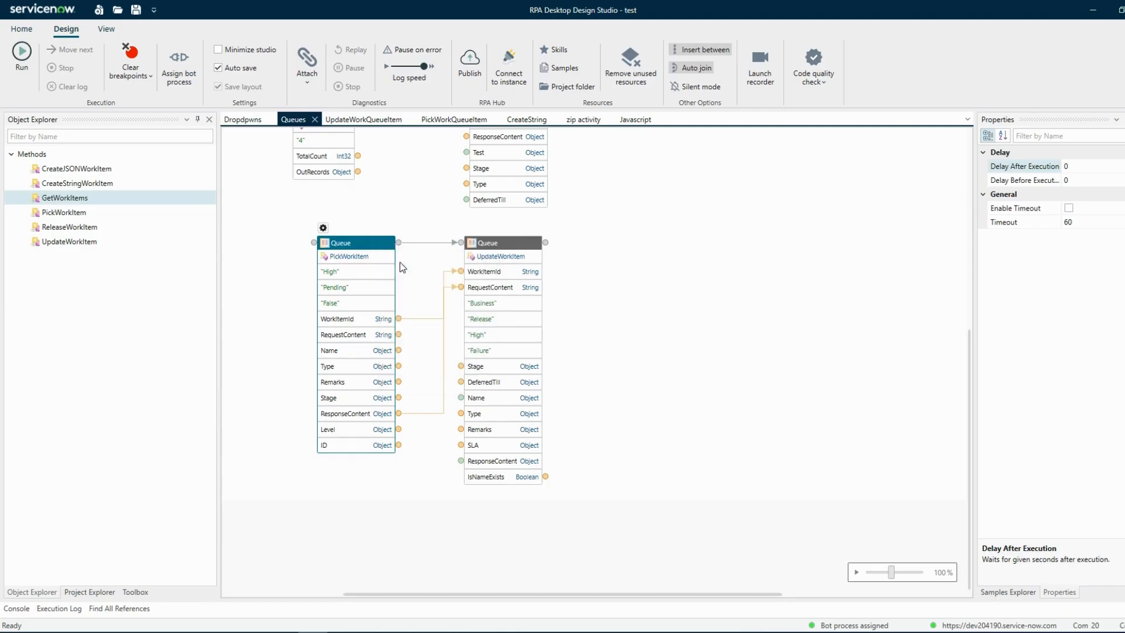
In the browser, refresh the Test Queue's work items and check the status of the reassigned item.
key(alt+Tab)
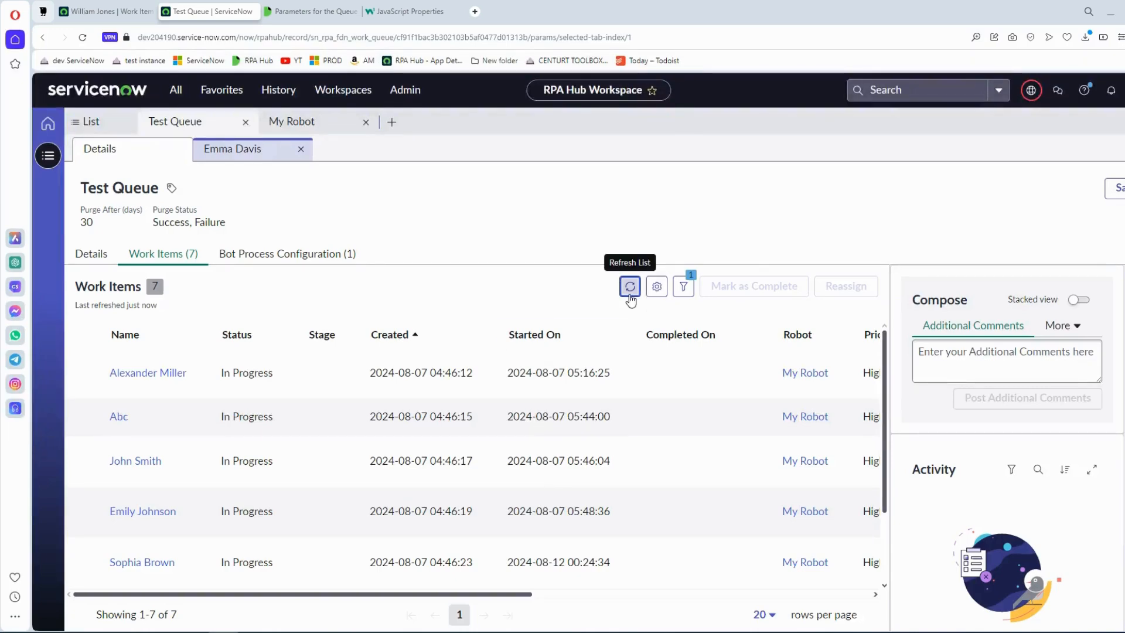
click(630, 286)
scroll(521, 476, down, 2)
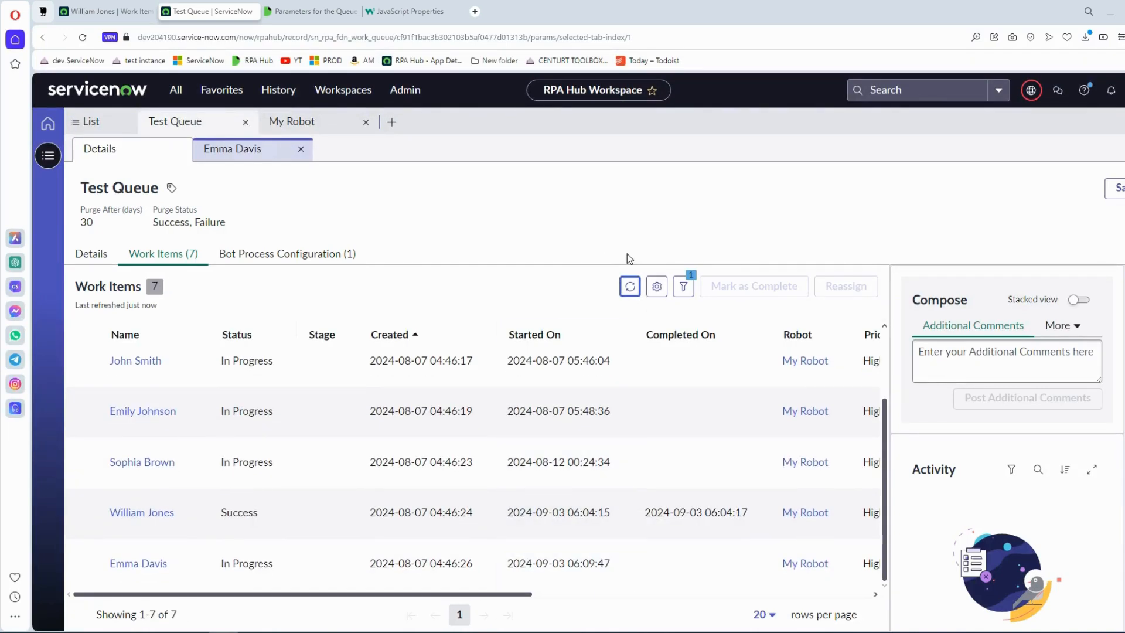
click(632, 293)
scroll(445, 536, down, 2)
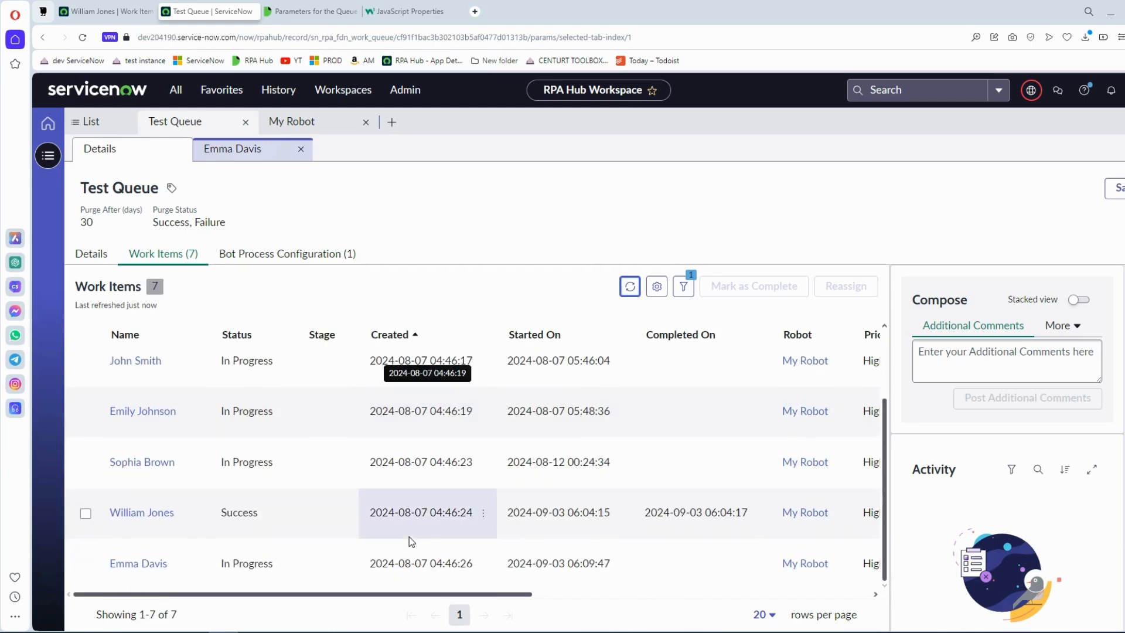
click(629, 286)
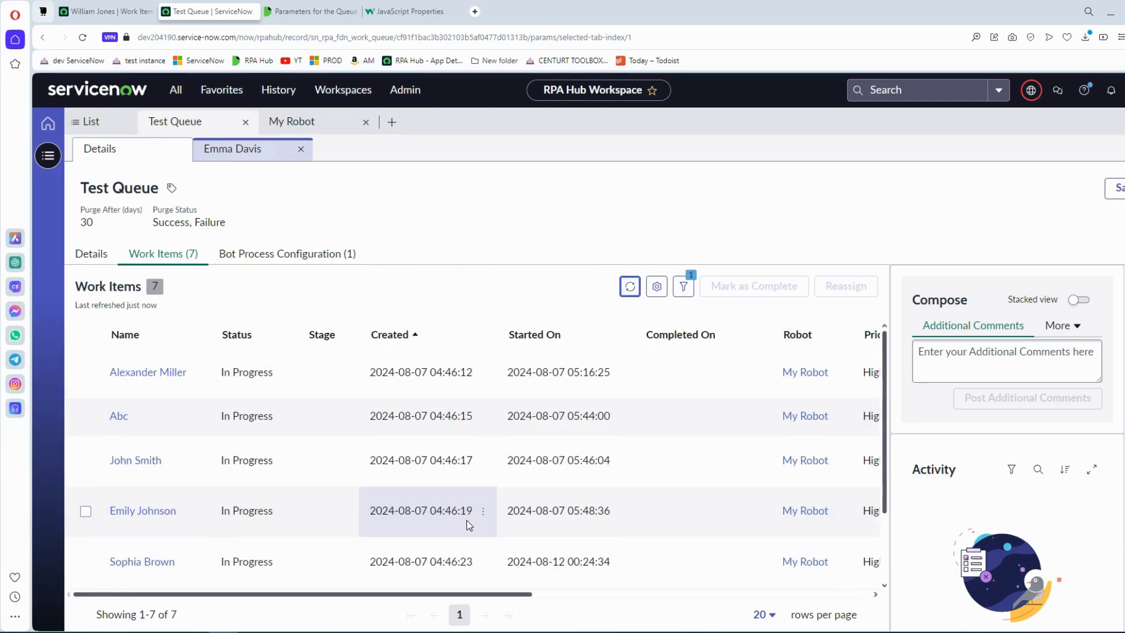
scroll(466, 519, down, 2)
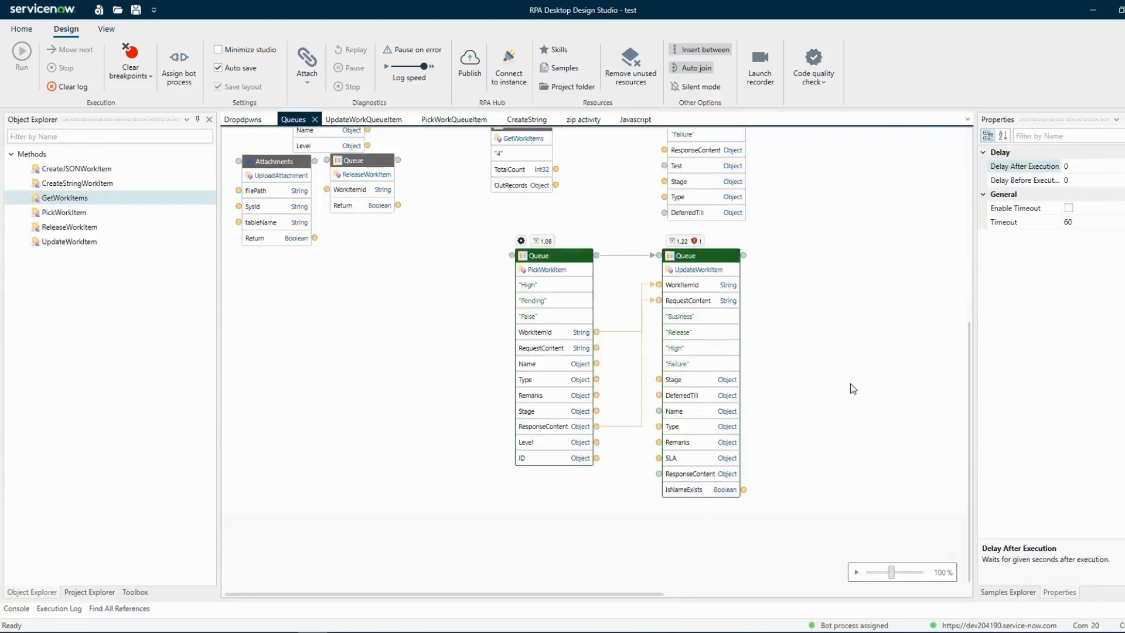
Back in the design studio, read the execution log of the UpdateWorkItem block and close it.
click(706, 242)
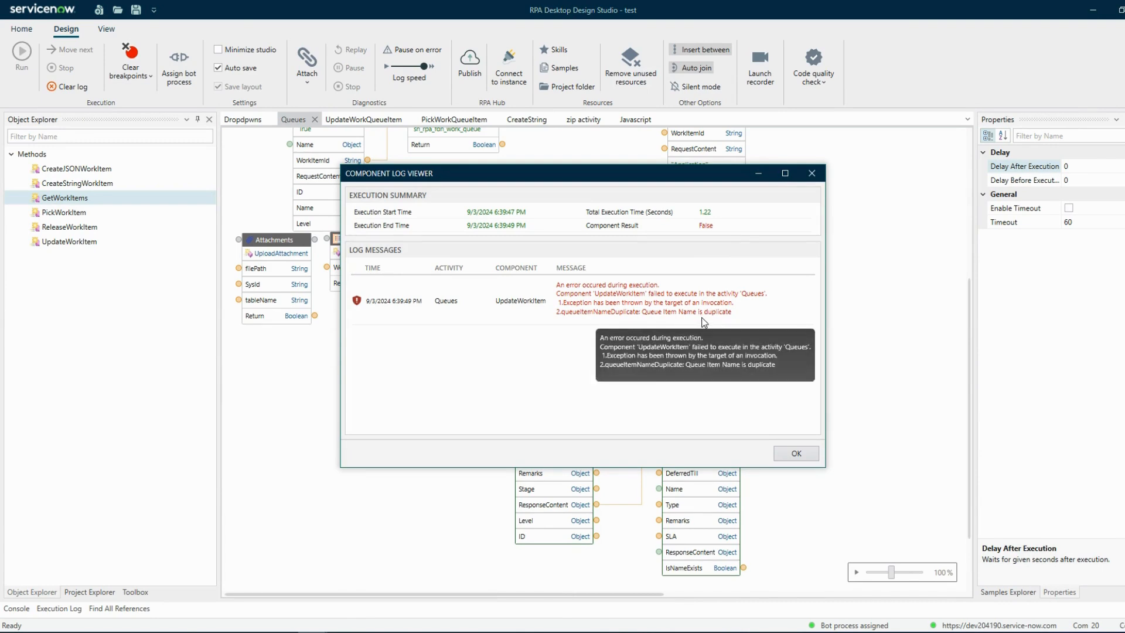
click(791, 454)
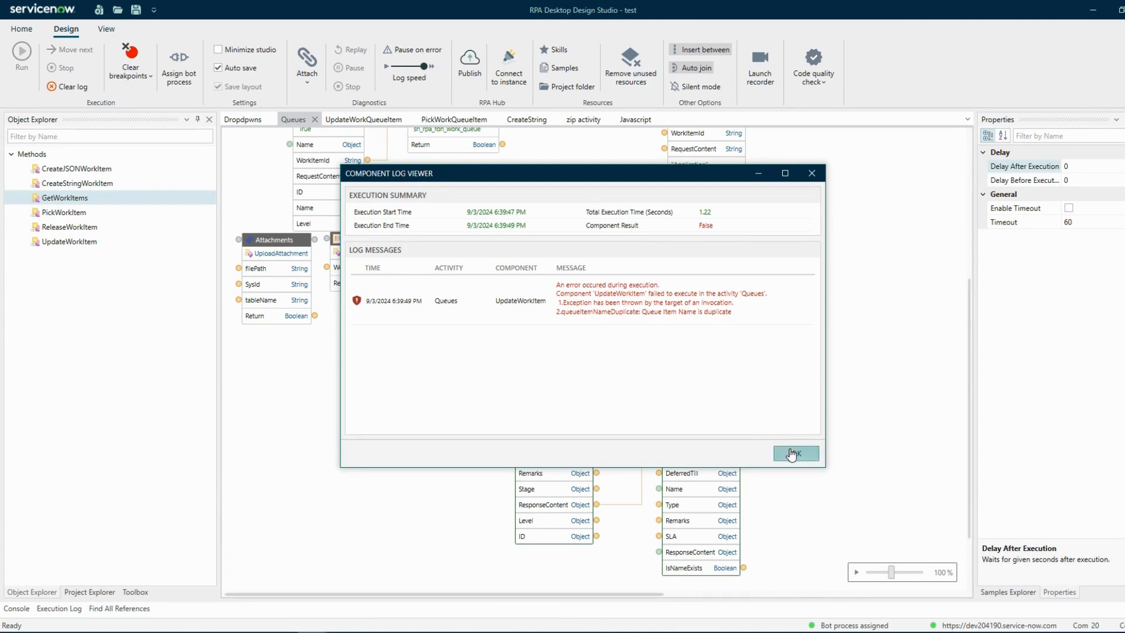
In the browser, turn off Is Work Item Name Unique for the Test Queue and save the record.
key(alt+Tab)
click(105, 256)
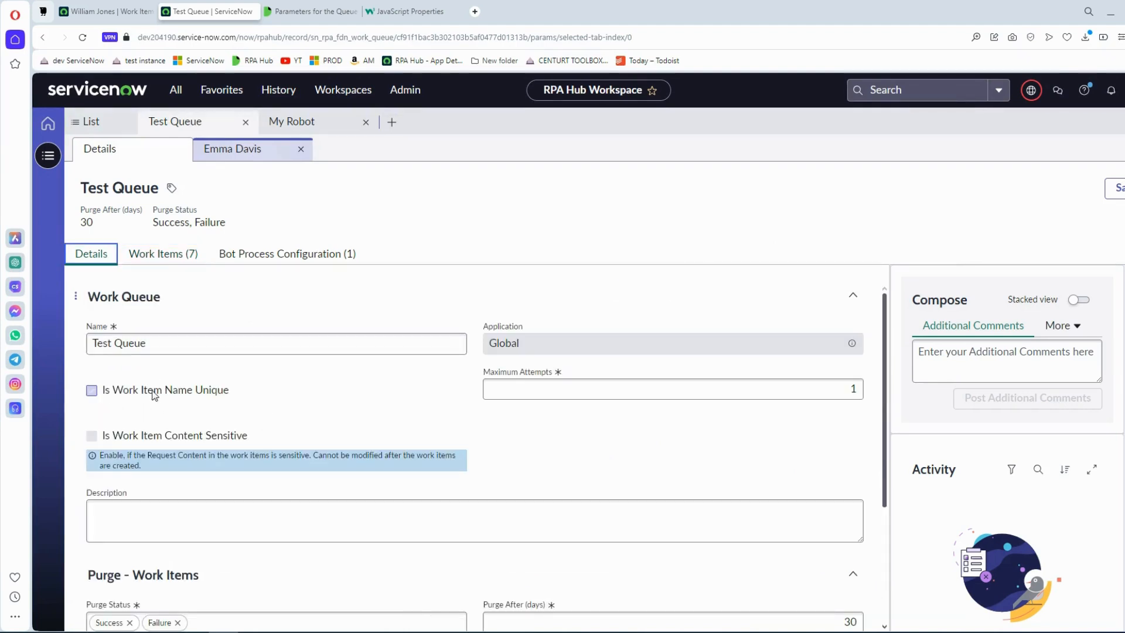
click(91, 391)
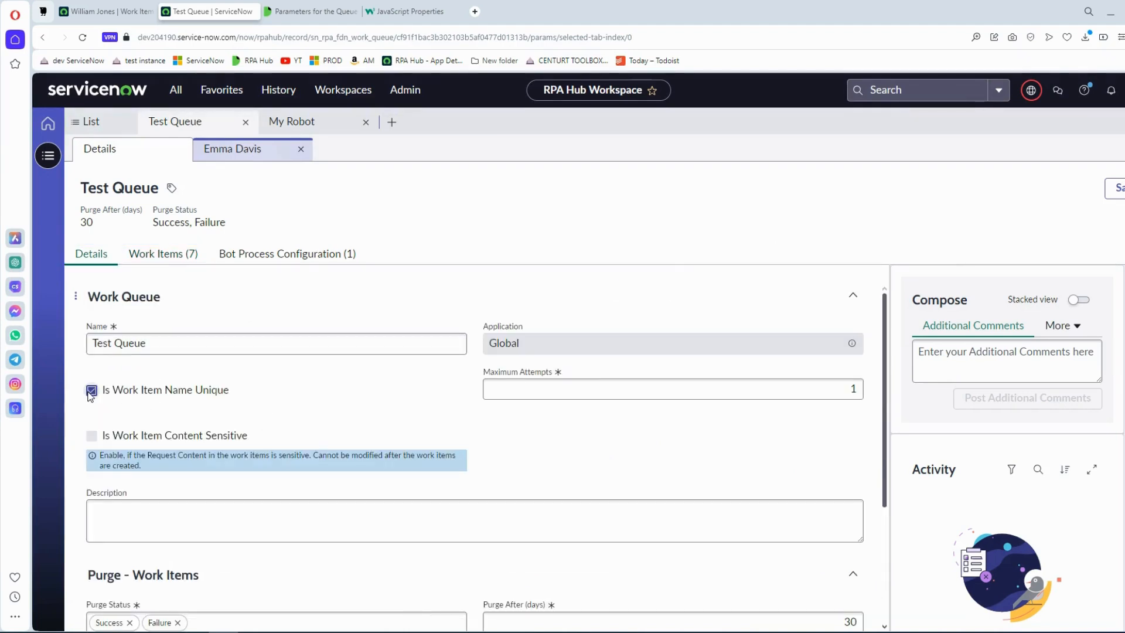
click(186, 257)
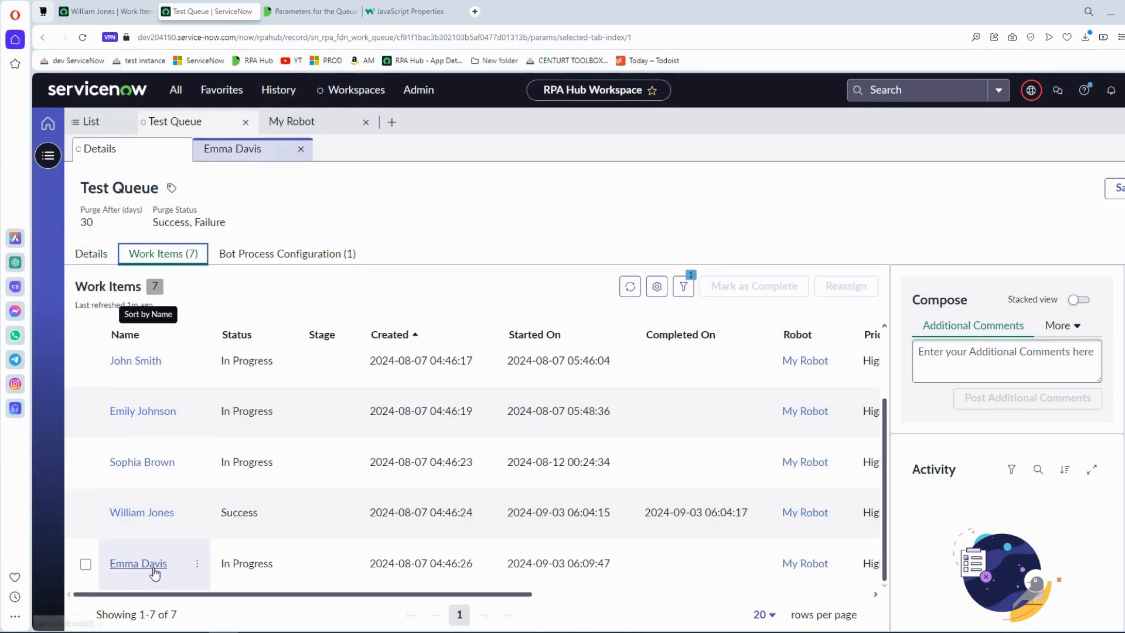
click(93, 262)
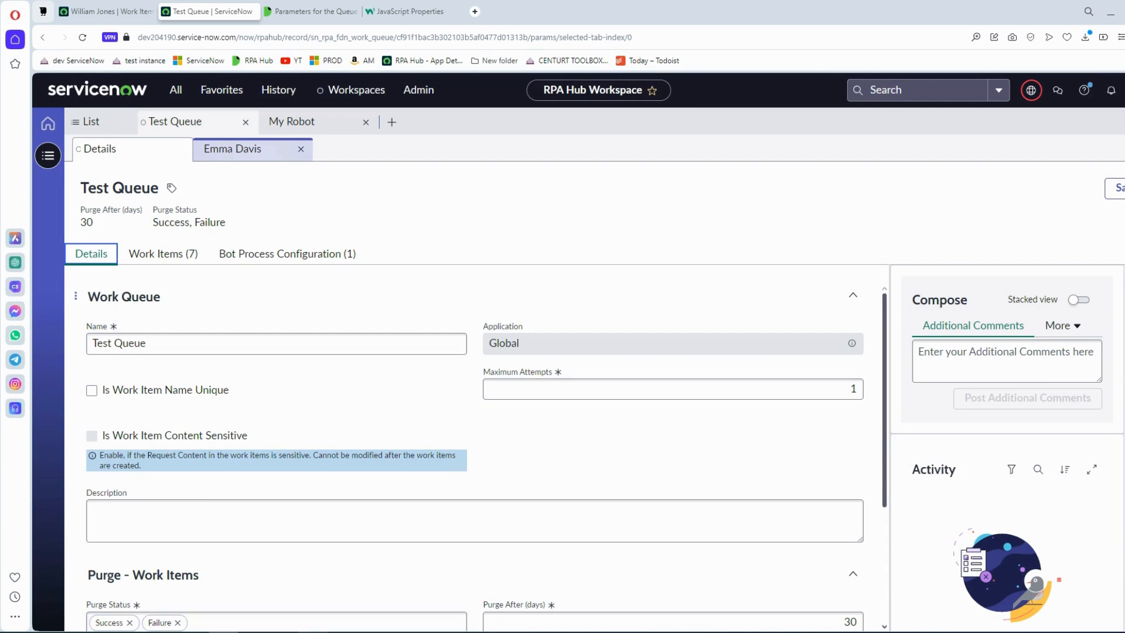
click(163, 253)
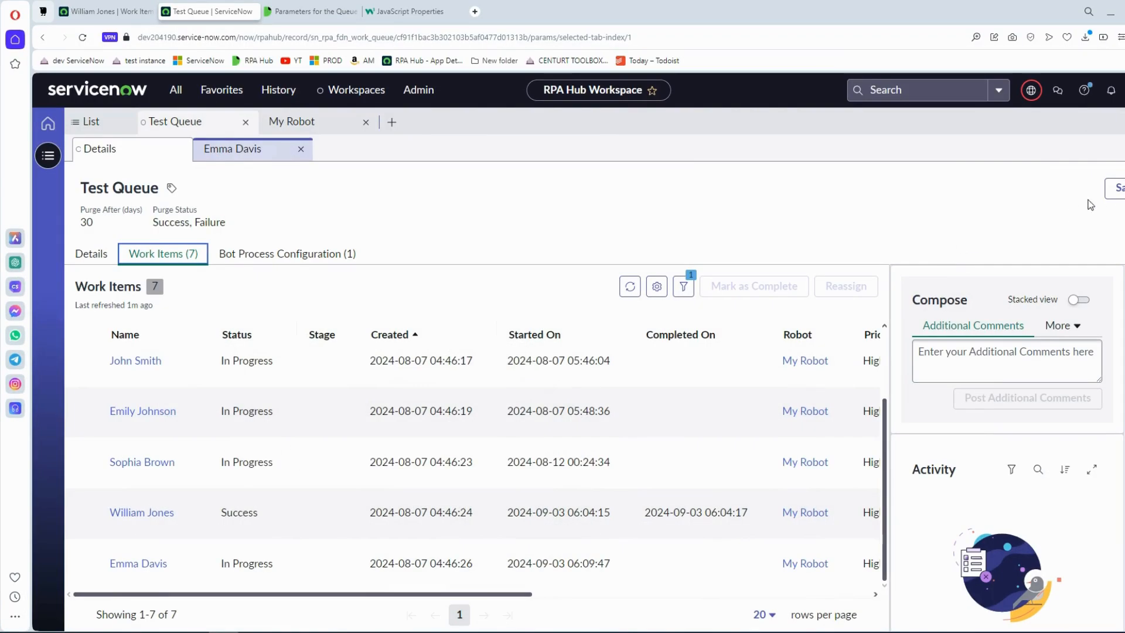
click(1115, 189)
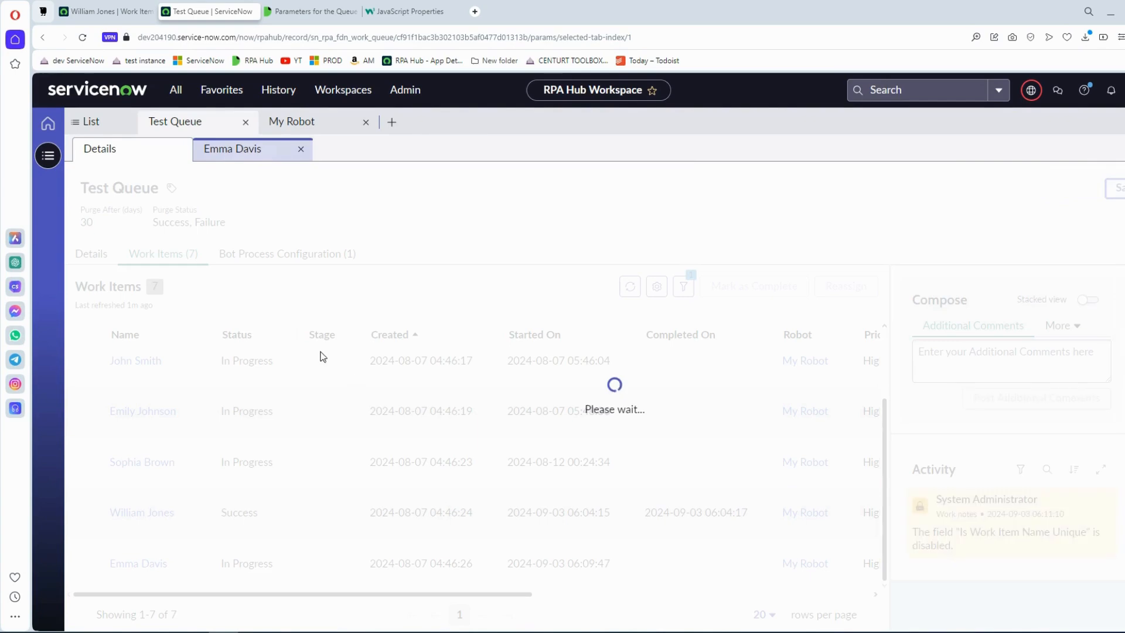
Reassign the last work item in the Test Queue with the remark "6".
scroll(95, 559, down, 3)
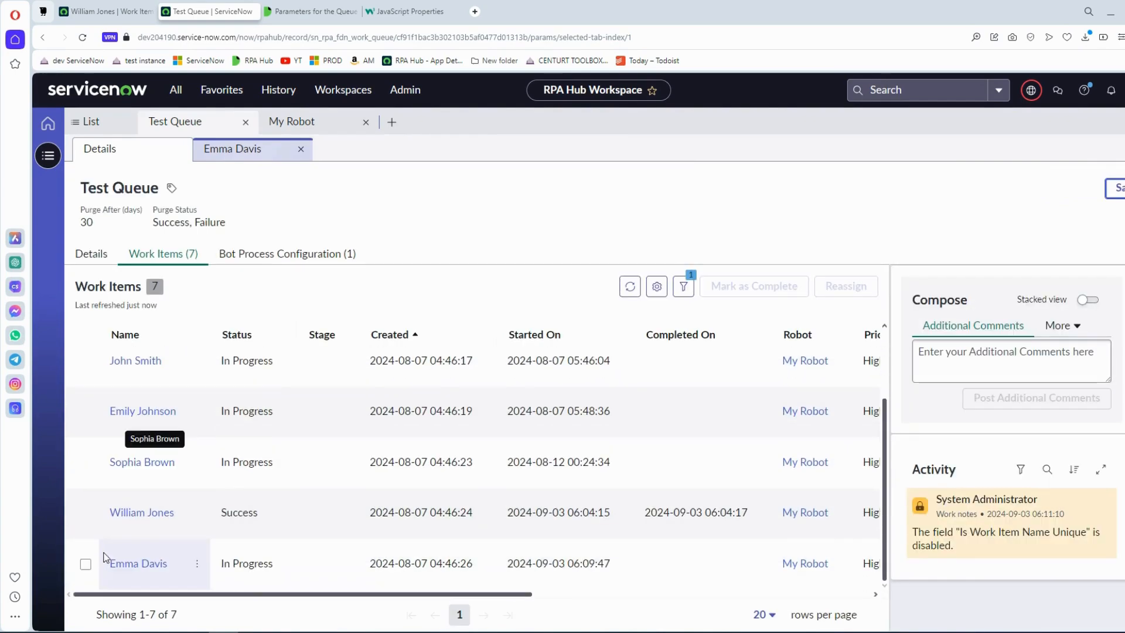
click(86, 564)
click(839, 286)
text(6)
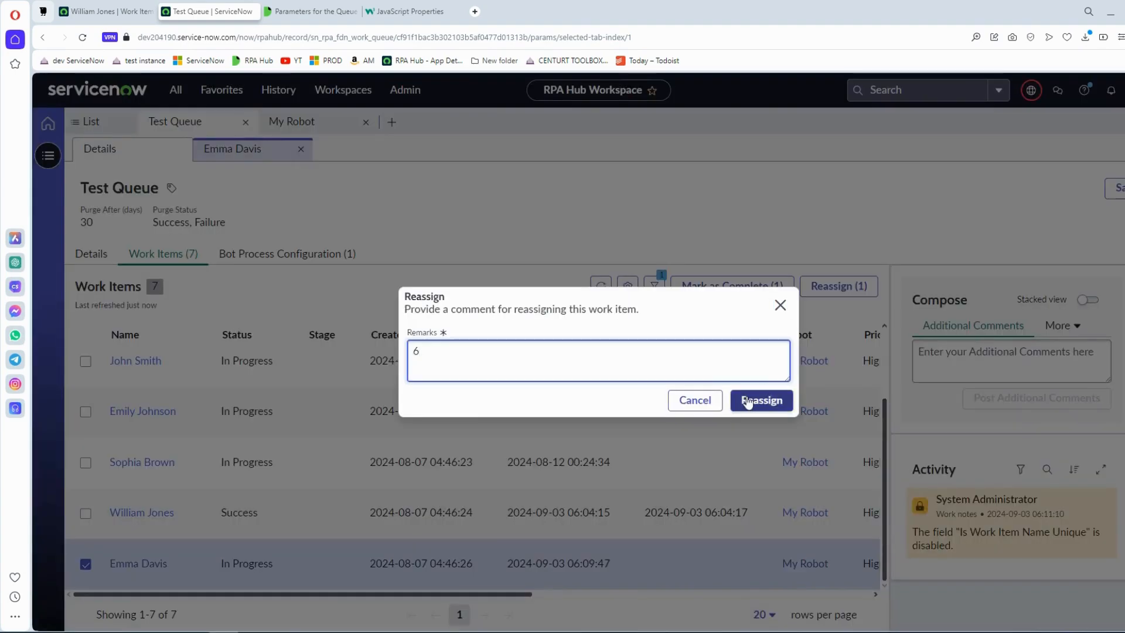
click(747, 402)
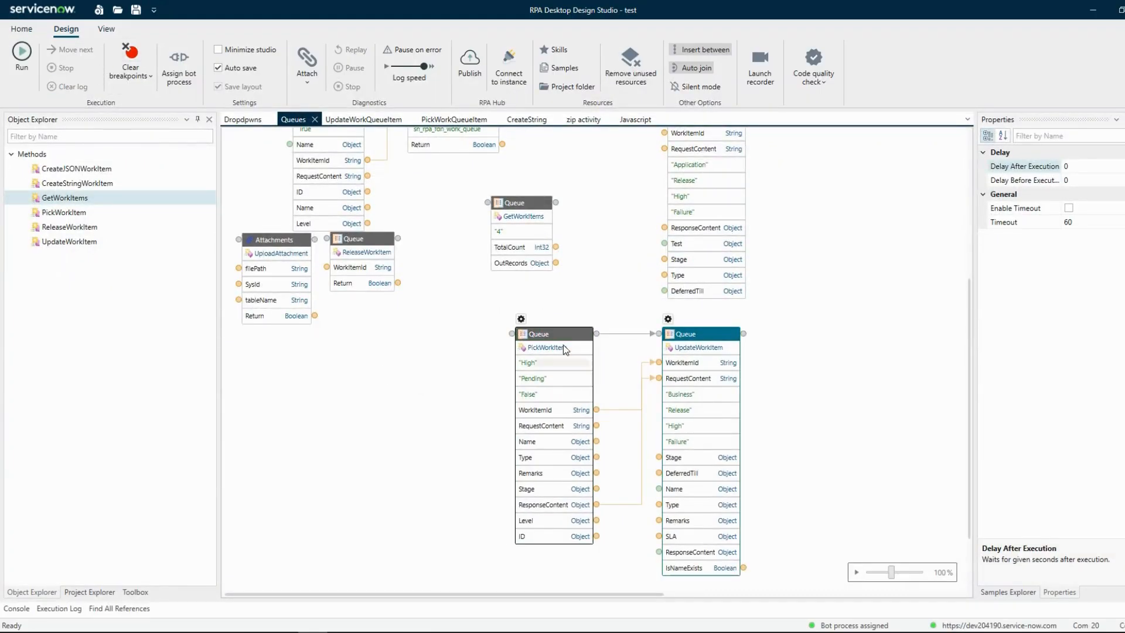
In the design studio, run the automation again from the PickWorkItem block.
click(564, 350)
right_click(564, 350)
click(551, 362)
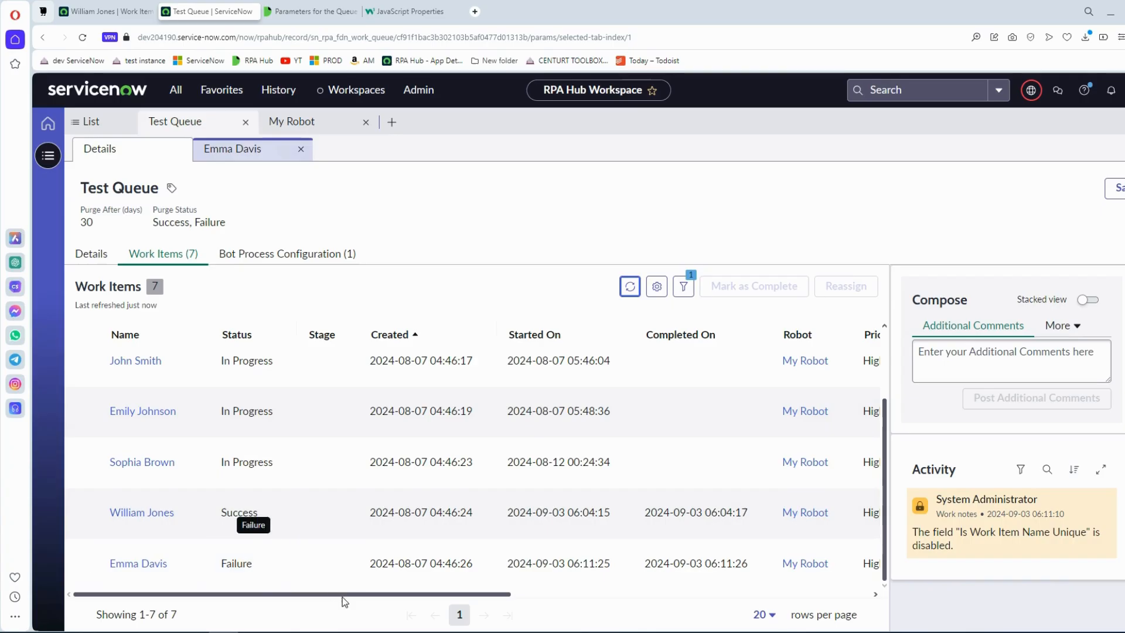
In the browser, check the last work item's status, exception type and response content against UpdateWorkItem's inputs.
drag(343, 596, 754, 595)
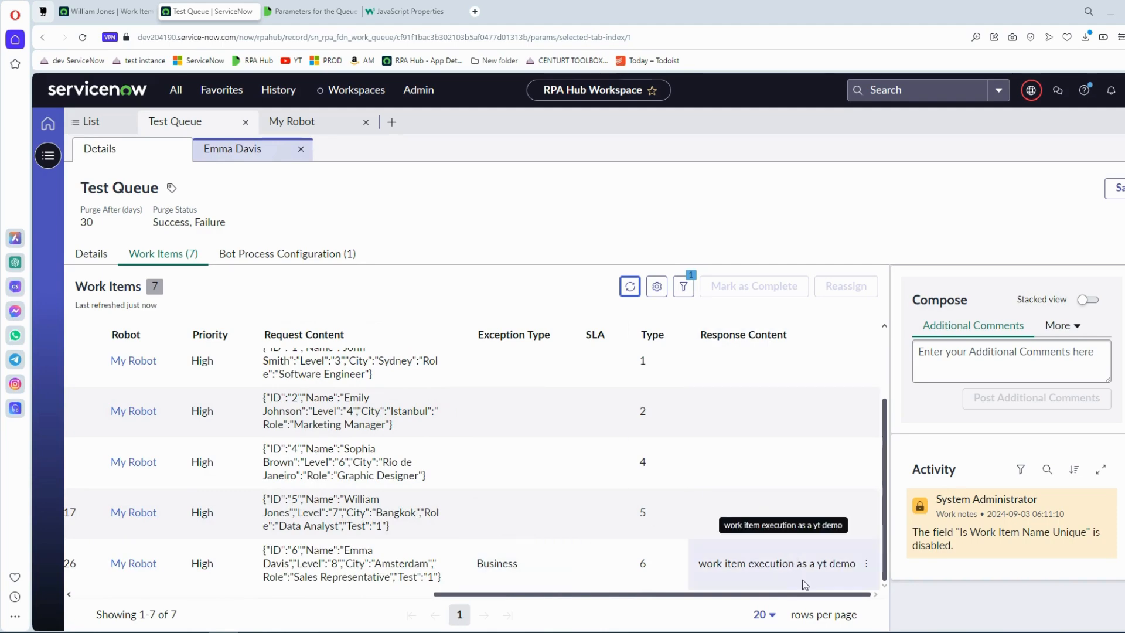
mouse_move(809, 593)
mouse_down()
mouse_move(252, 593)
mouse_move(821, 585)
mouse_up()
key(alt+Tab)
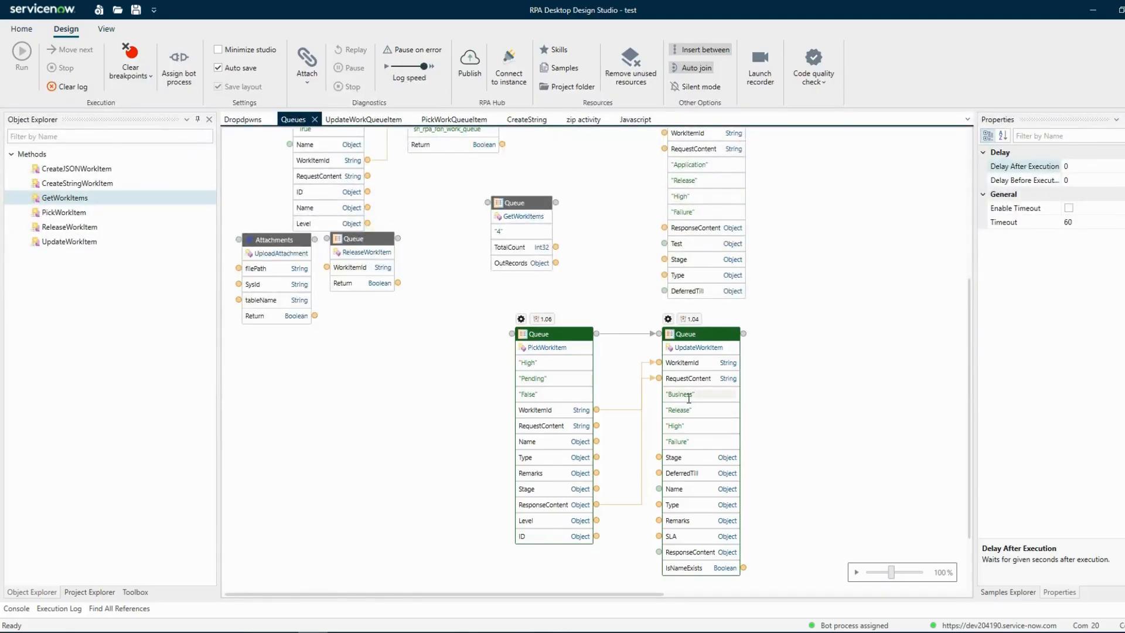
key(alt+Tab)
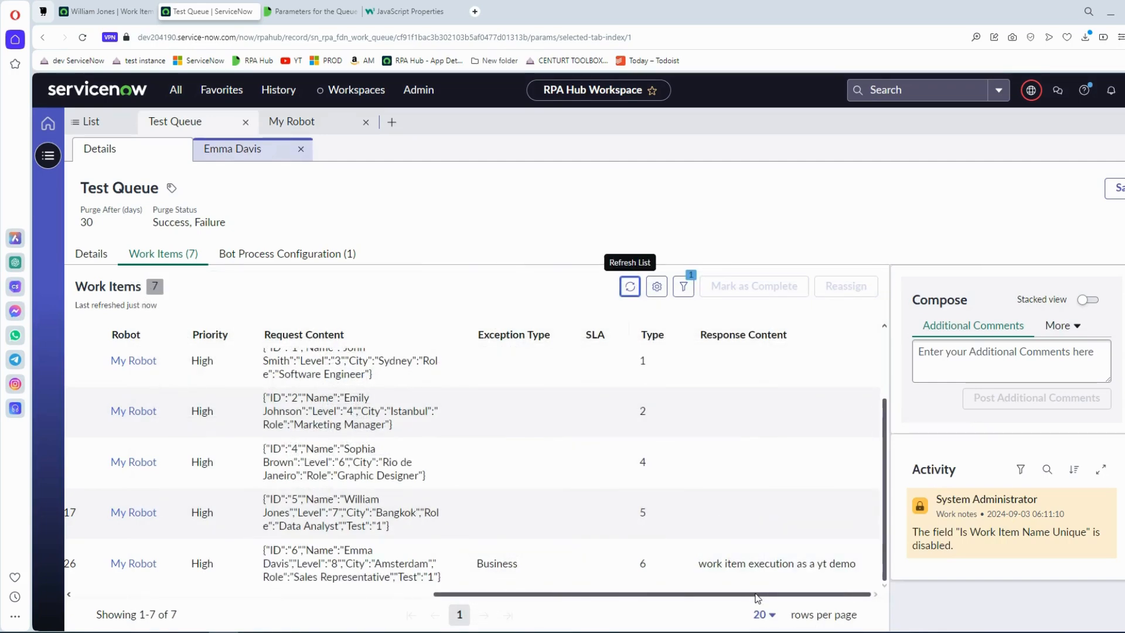
drag(755, 594, 410, 603)
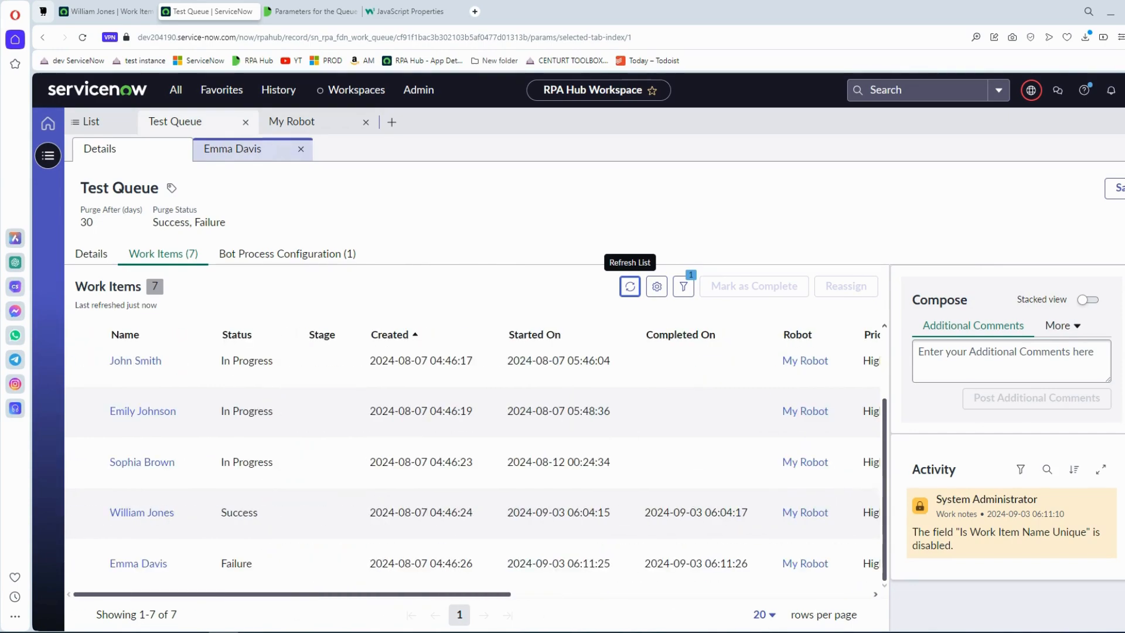
drag(267, 596, 627, 596)
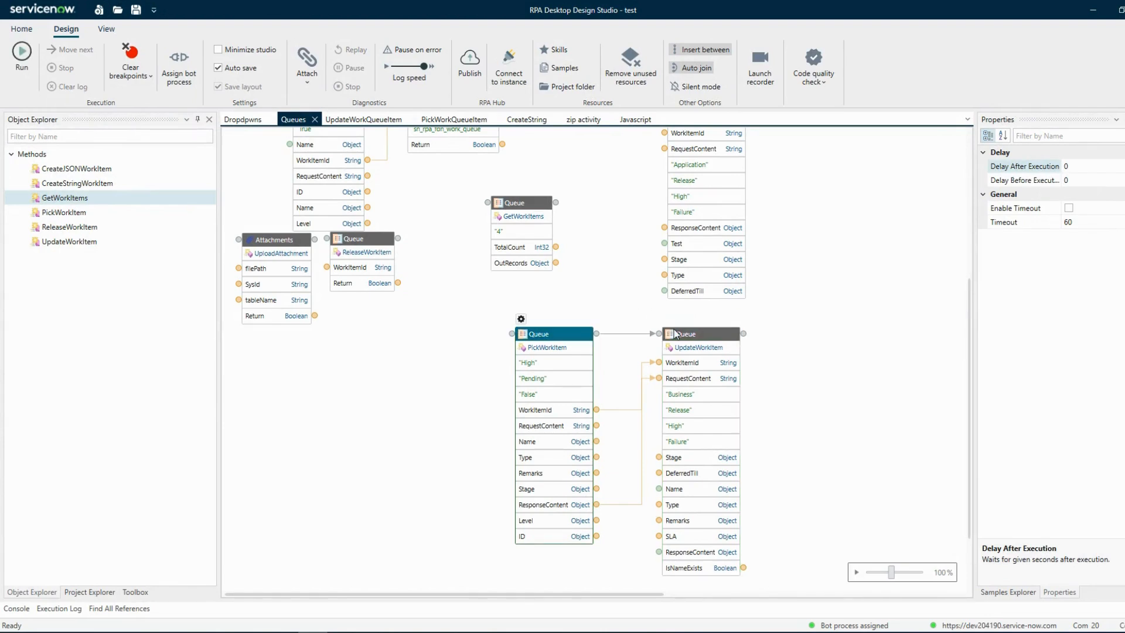
In the design studio, open UpdateWorkItem's JSON path notations and enlarge the configuration window.
double_click(676, 334)
click(627, 233)
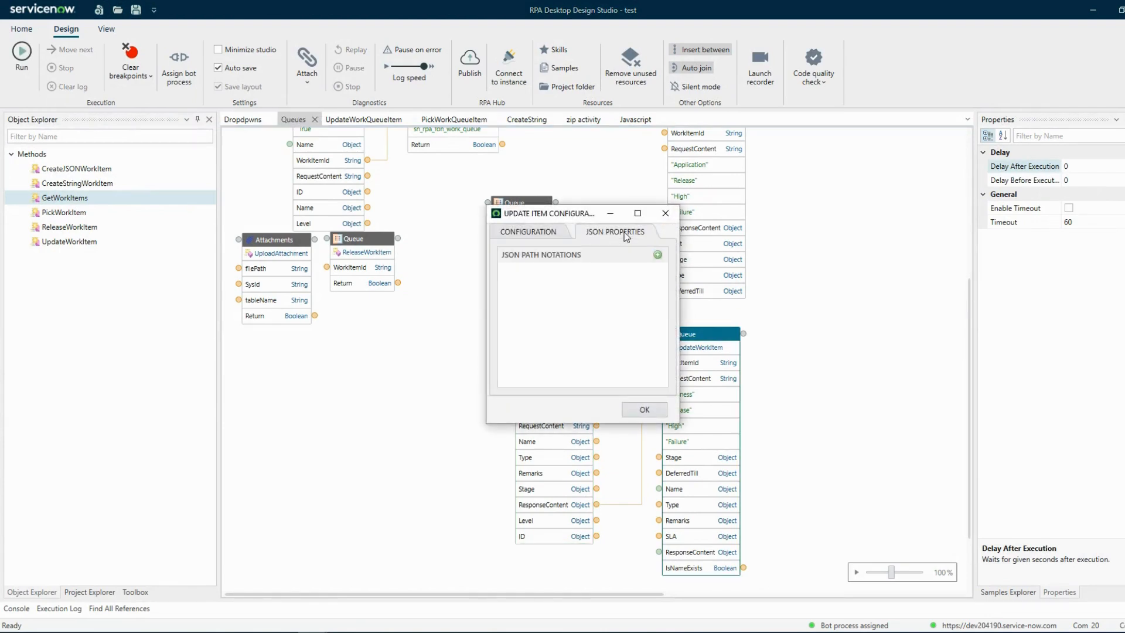
drag(678, 421, 798, 496)
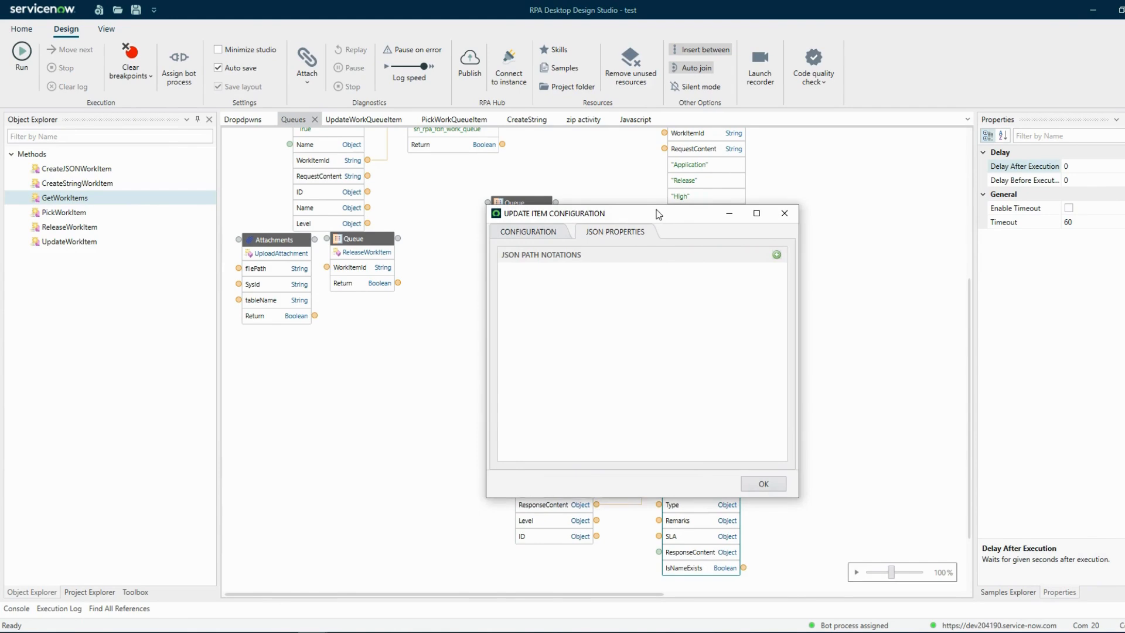
drag(658, 214, 841, 205)
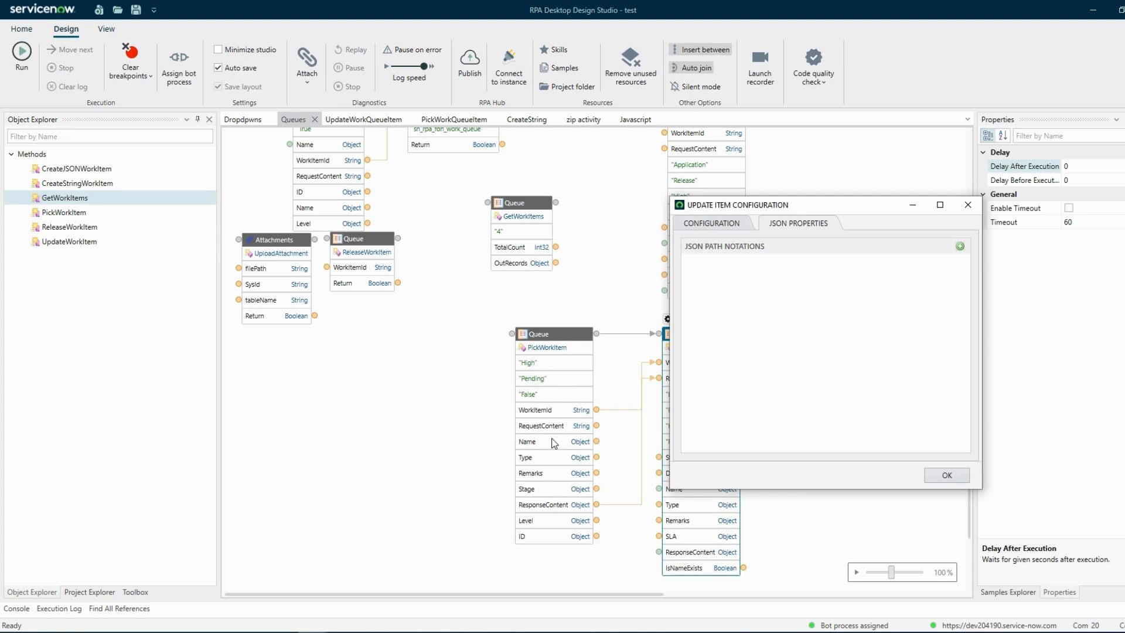
drag(788, 205, 541, 193)
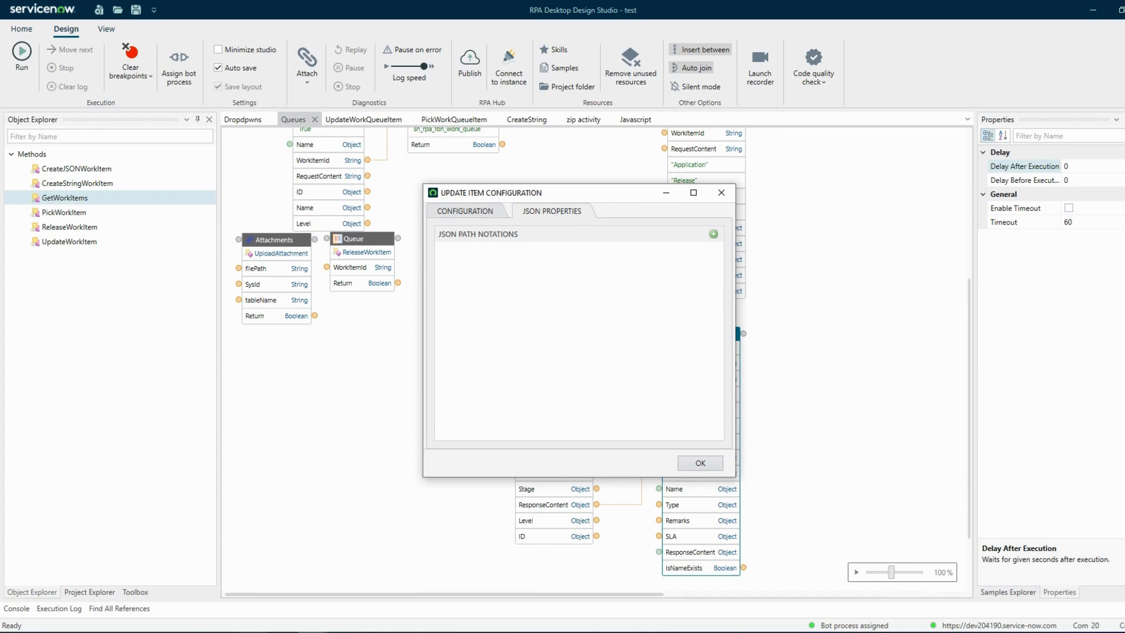
Examine the City key in the work items' Request Content in the browser, and close the update item configuration in the design studio.
click(225, 574)
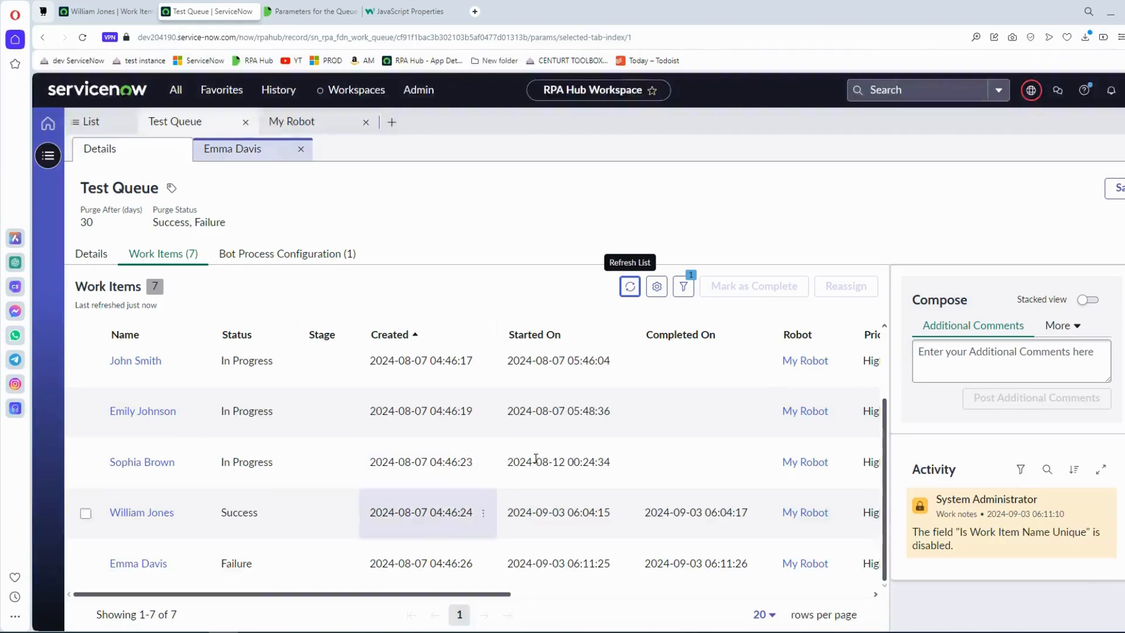
drag(507, 594, 750, 595)
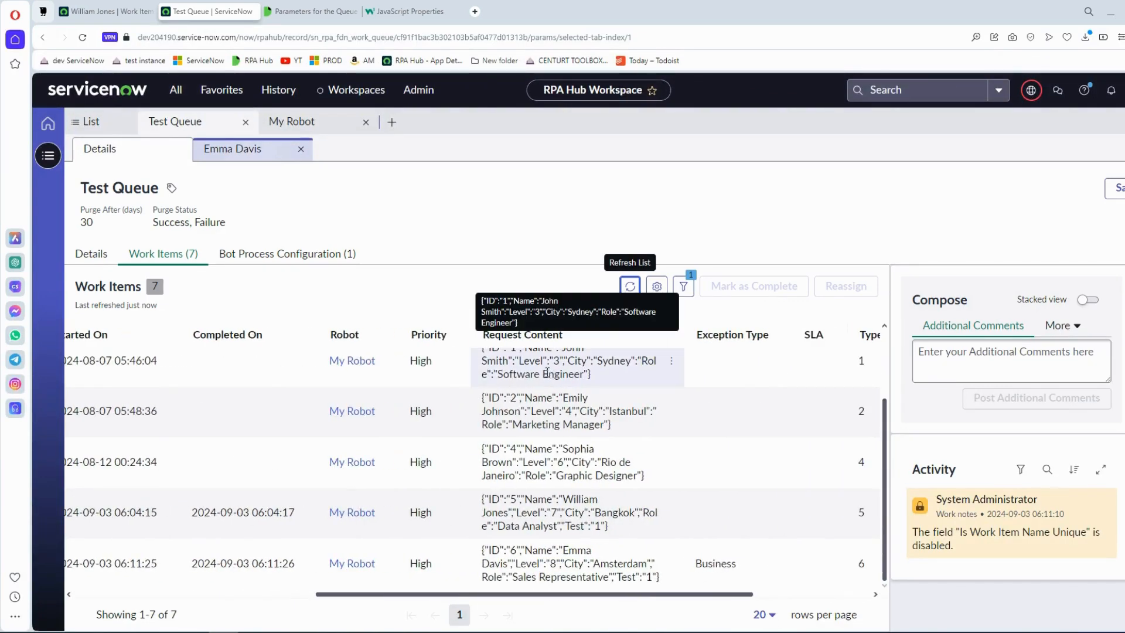
double_click(583, 361)
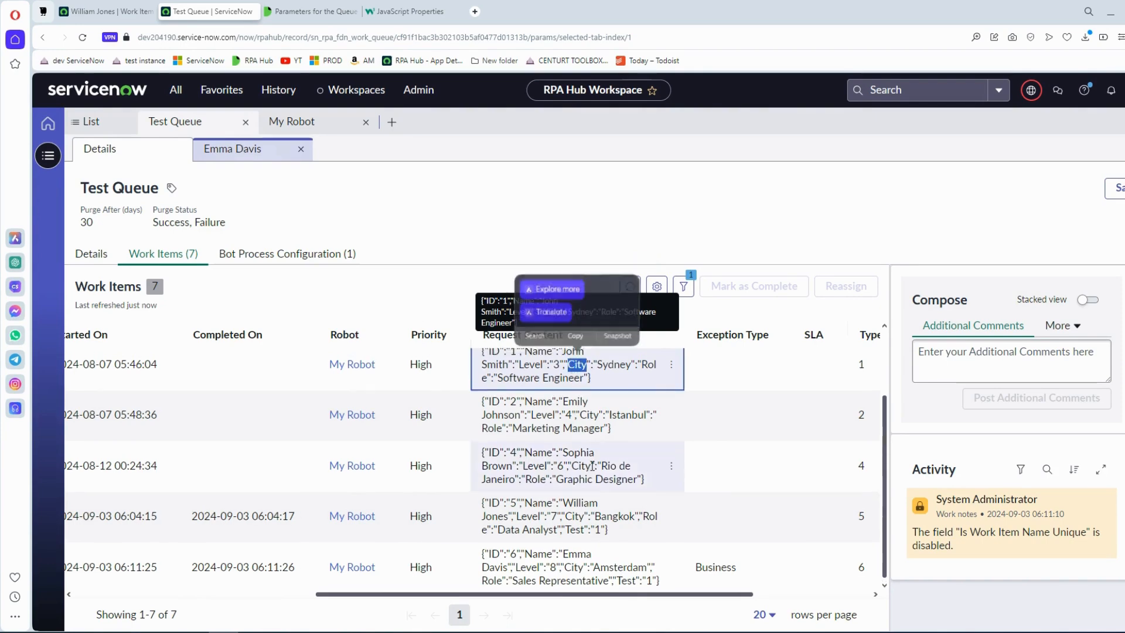
mouse_move(360, 628)
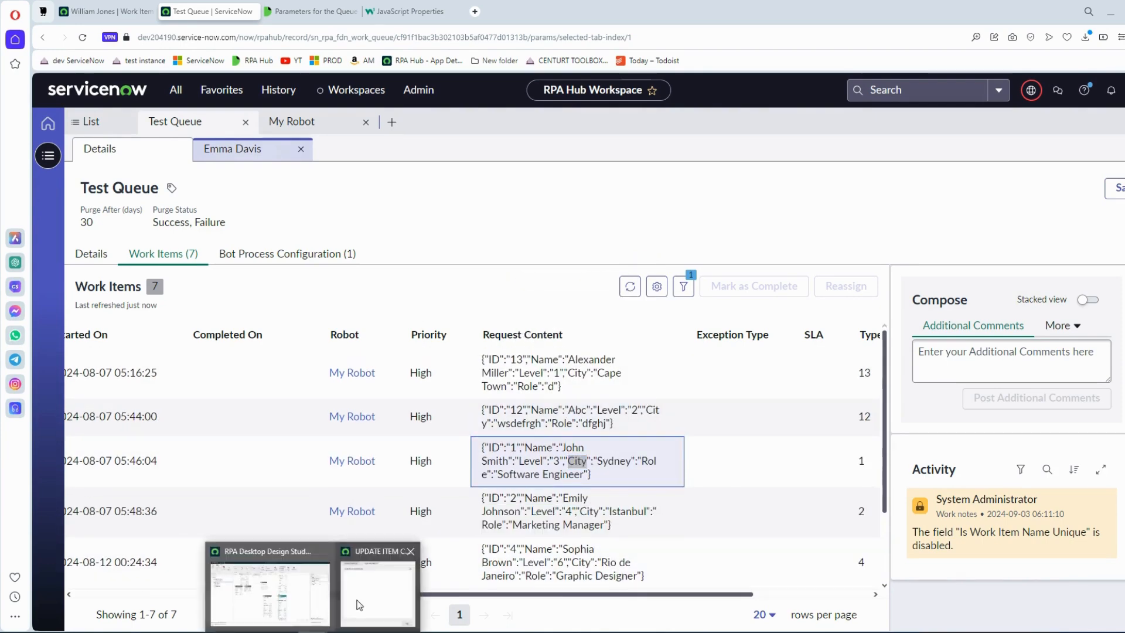
click(360, 603)
click(727, 193)
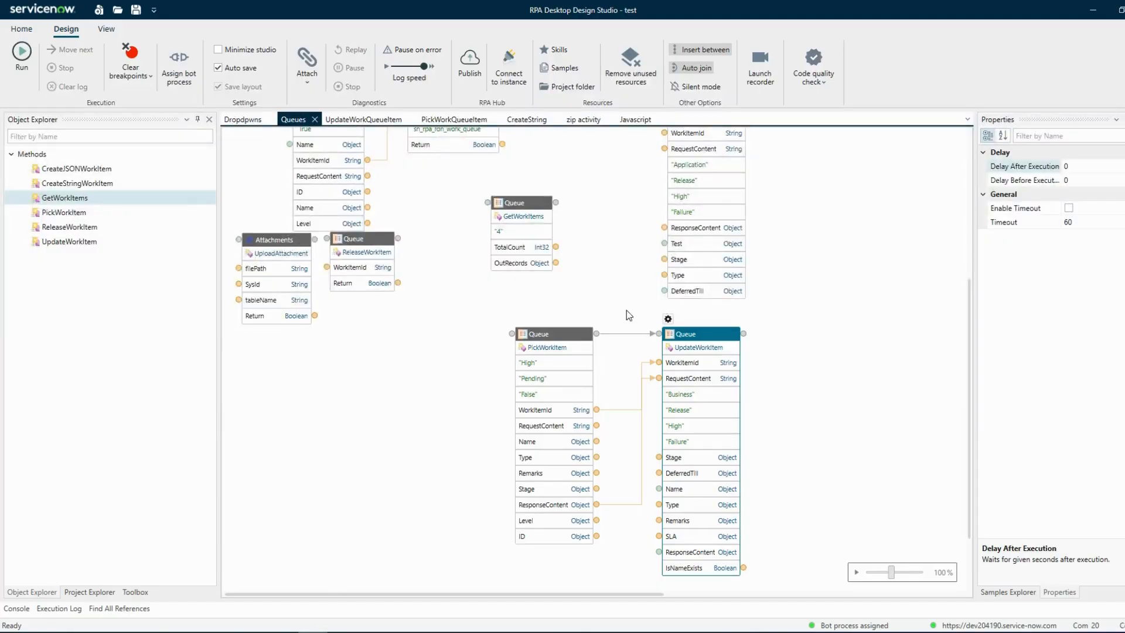
Open PickWorkItem's configuration and review its JSON path notations Level and ID.
click(540, 336)
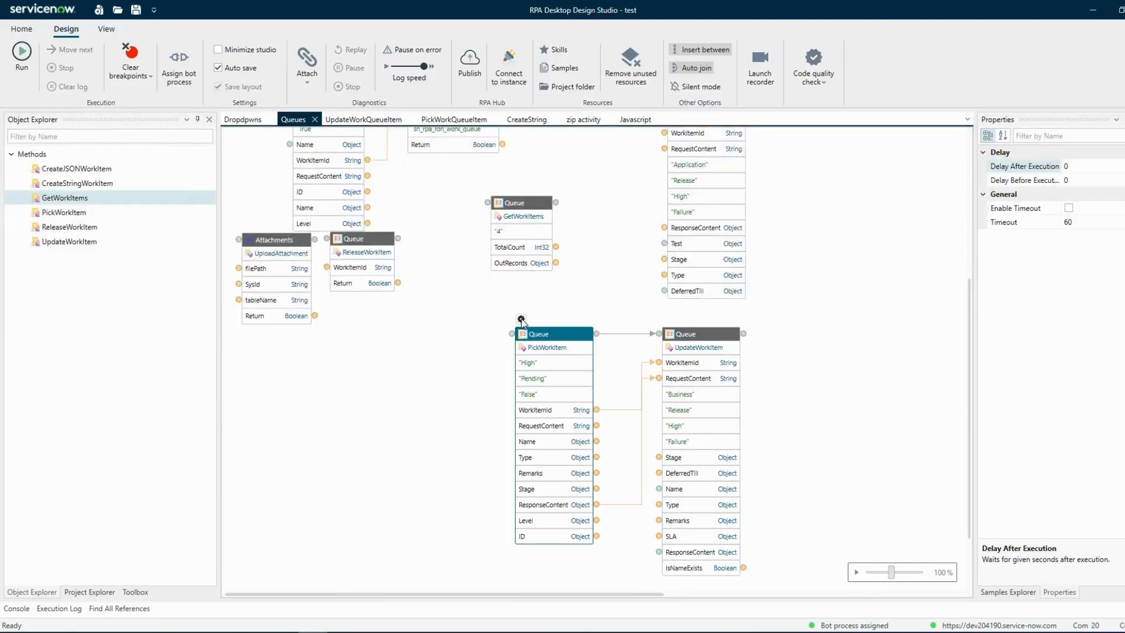
click(521, 320)
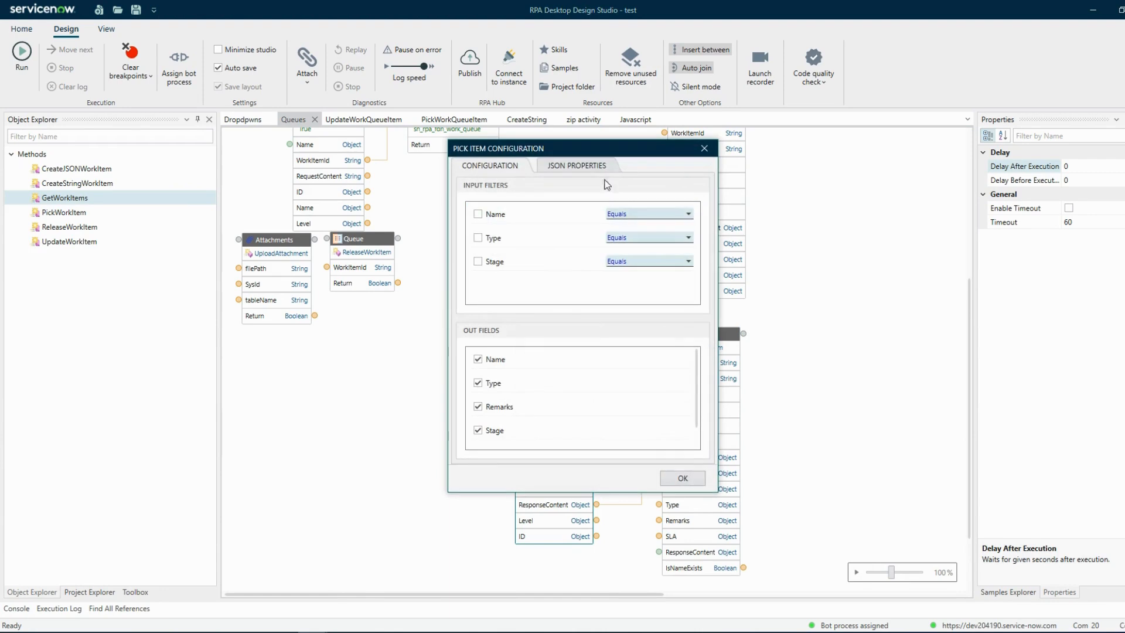
click(604, 170)
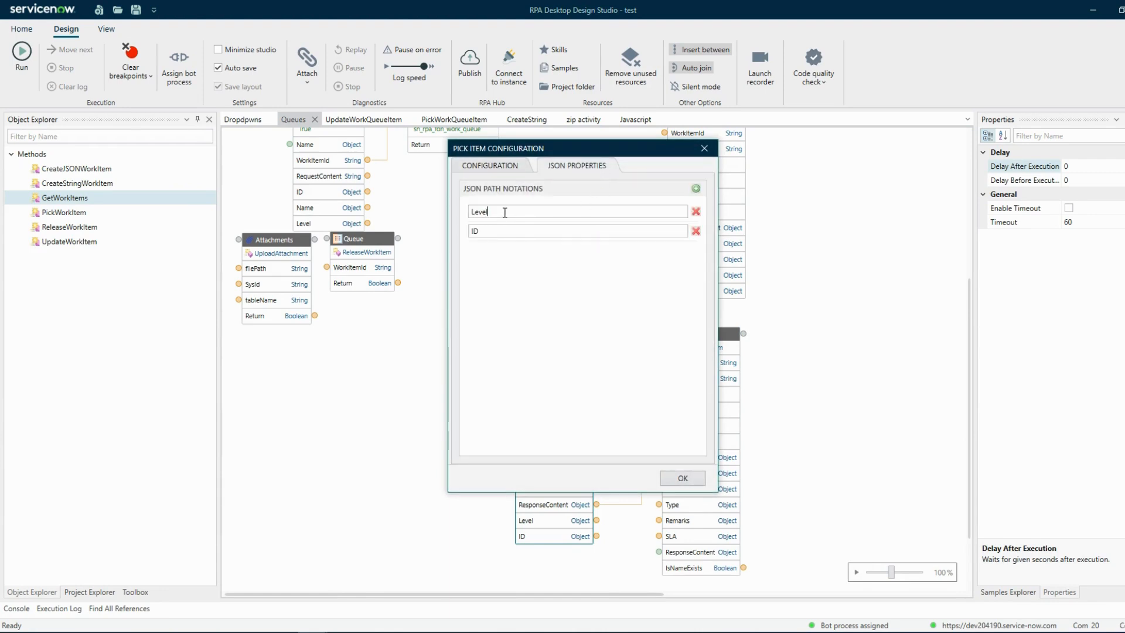
drag(502, 211, 470, 231)
Compare the Level and ID notations with the work items' Request Content in the browser, and close the pick item configuration in the design studio.
click(223, 586)
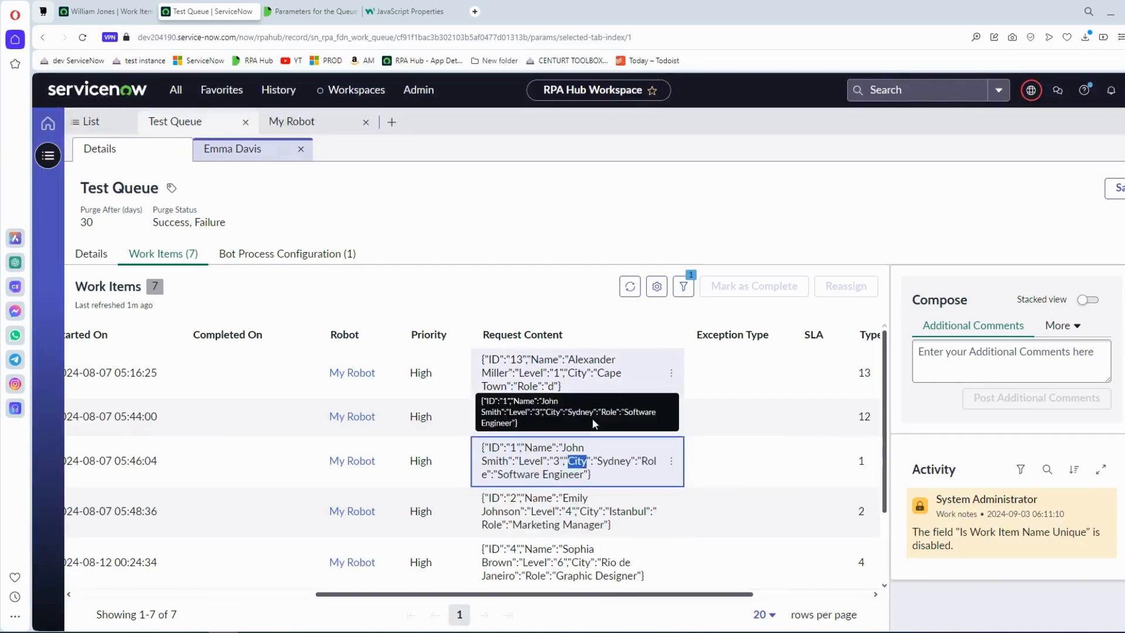
click(551, 234)
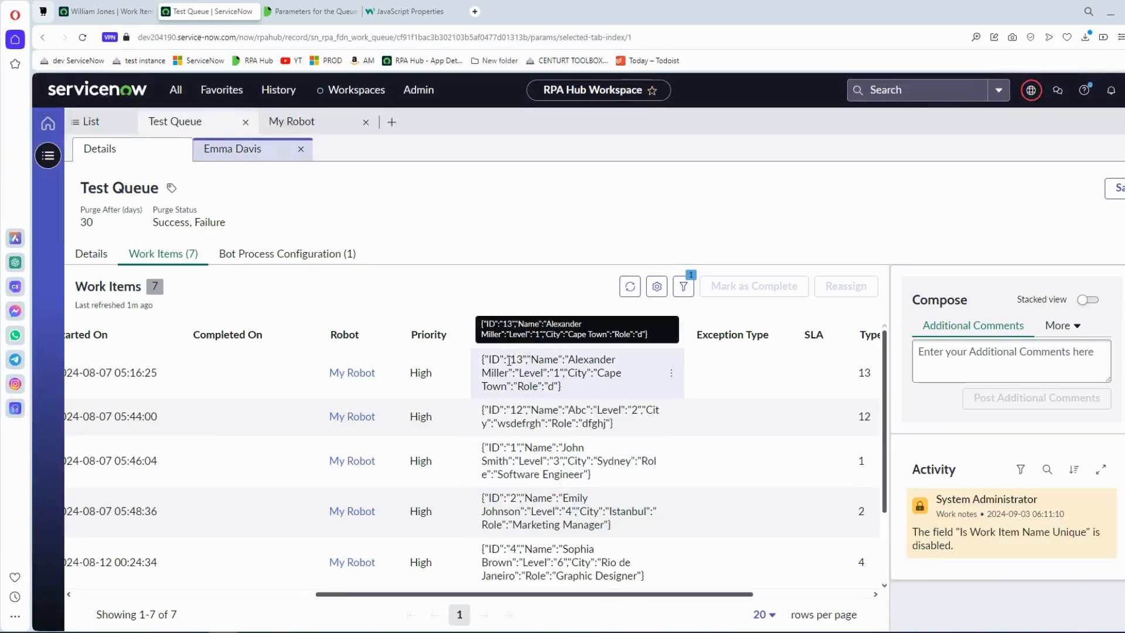
drag(544, 373, 523, 374)
double_click(495, 360)
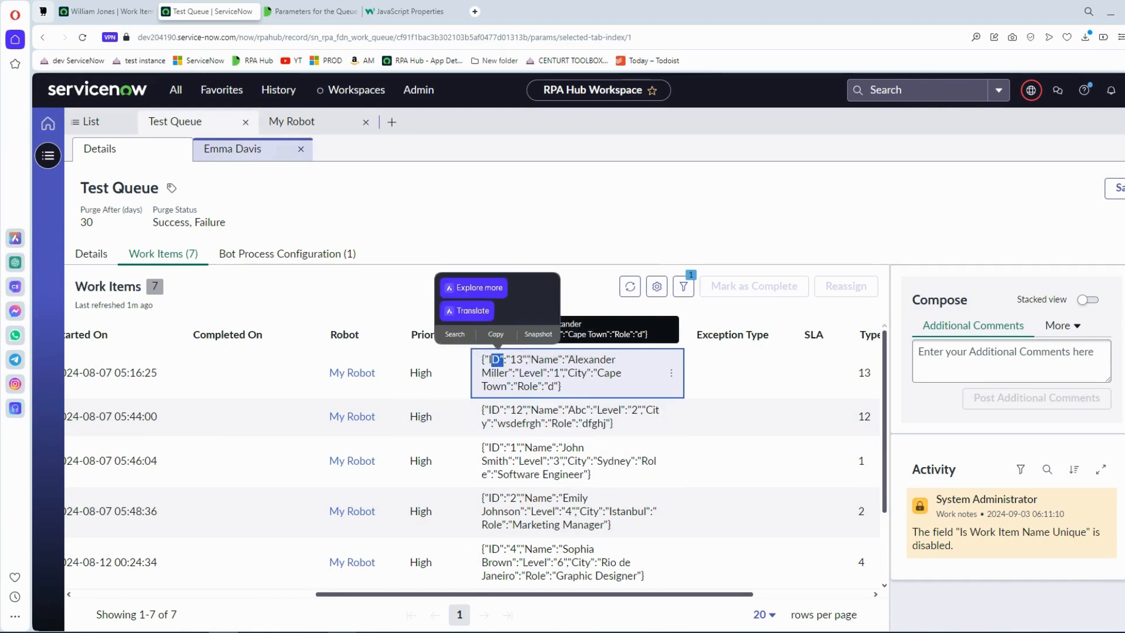
click(375, 589)
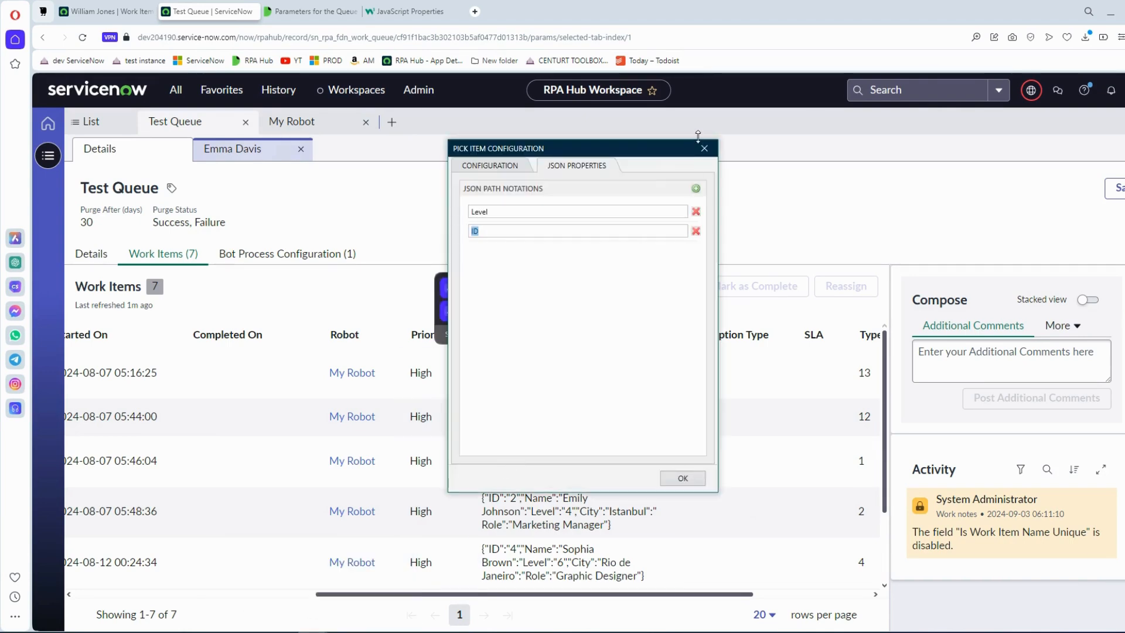
click(704, 148)
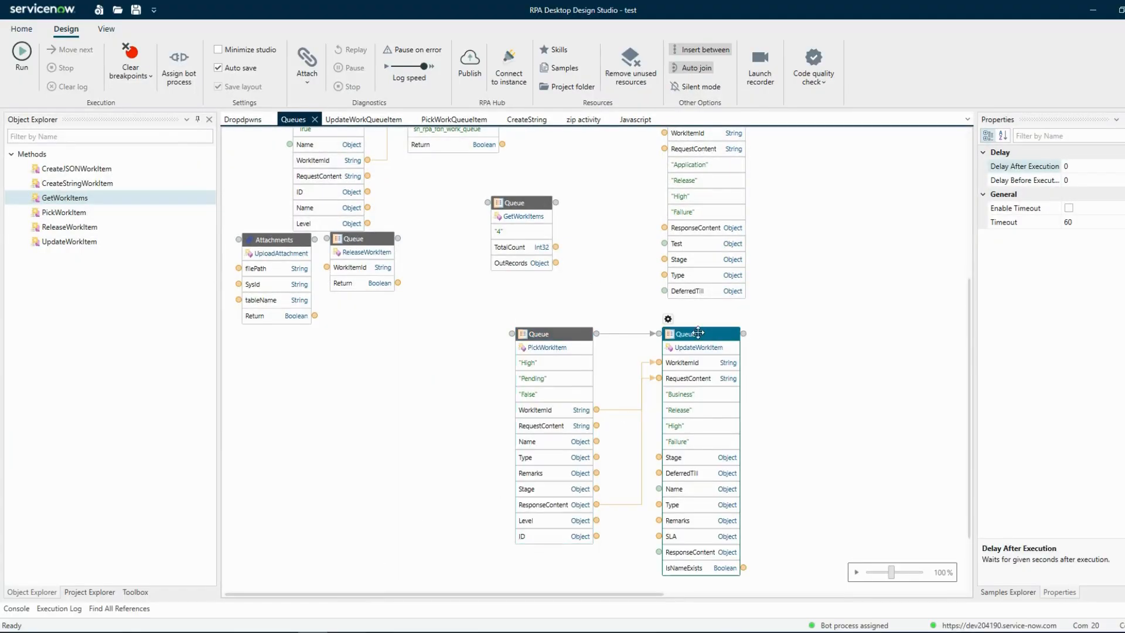
In UpdateWorkItem's configuration, add a JSON path notation named Exception Message.
click(668, 320)
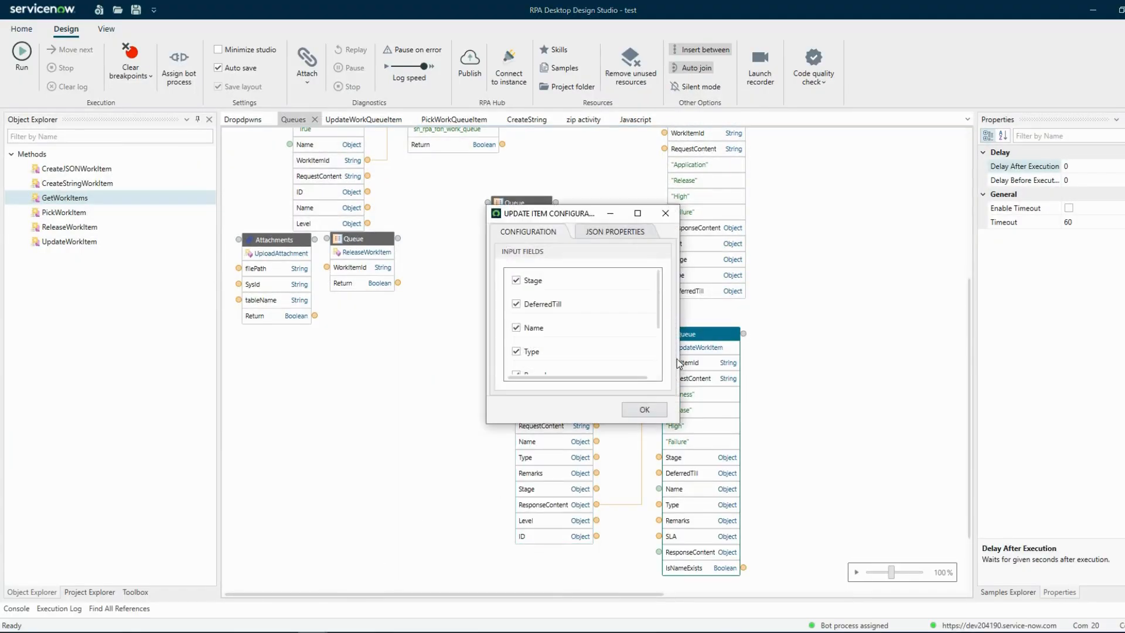
drag(680, 422, 811, 521)
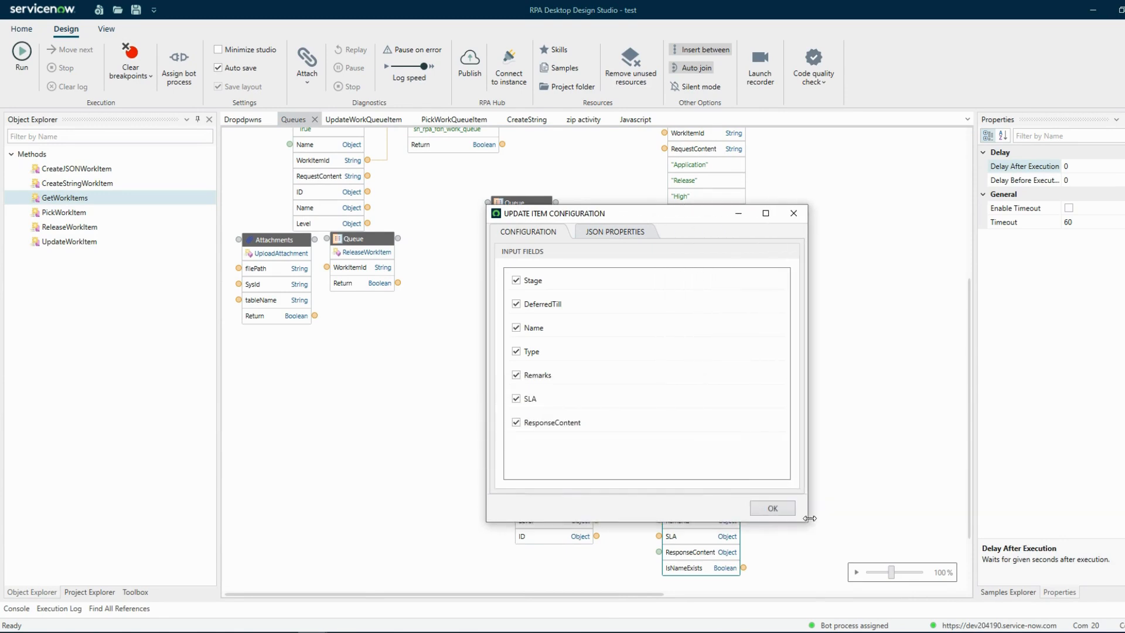
click(608, 233)
drag(617, 212, 574, 201)
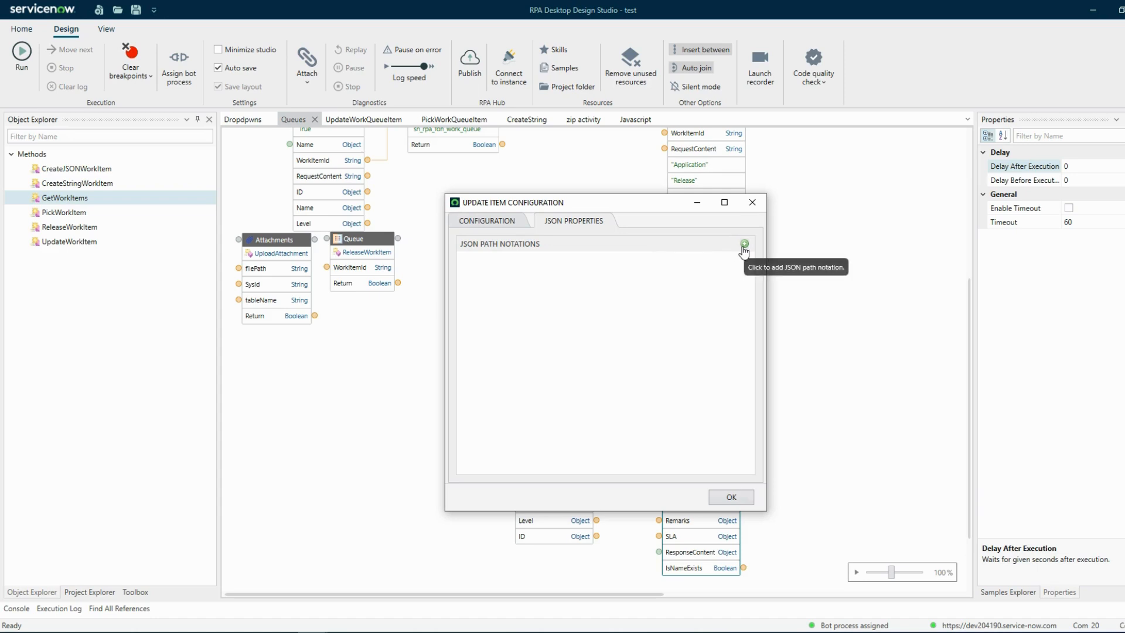
click(743, 245)
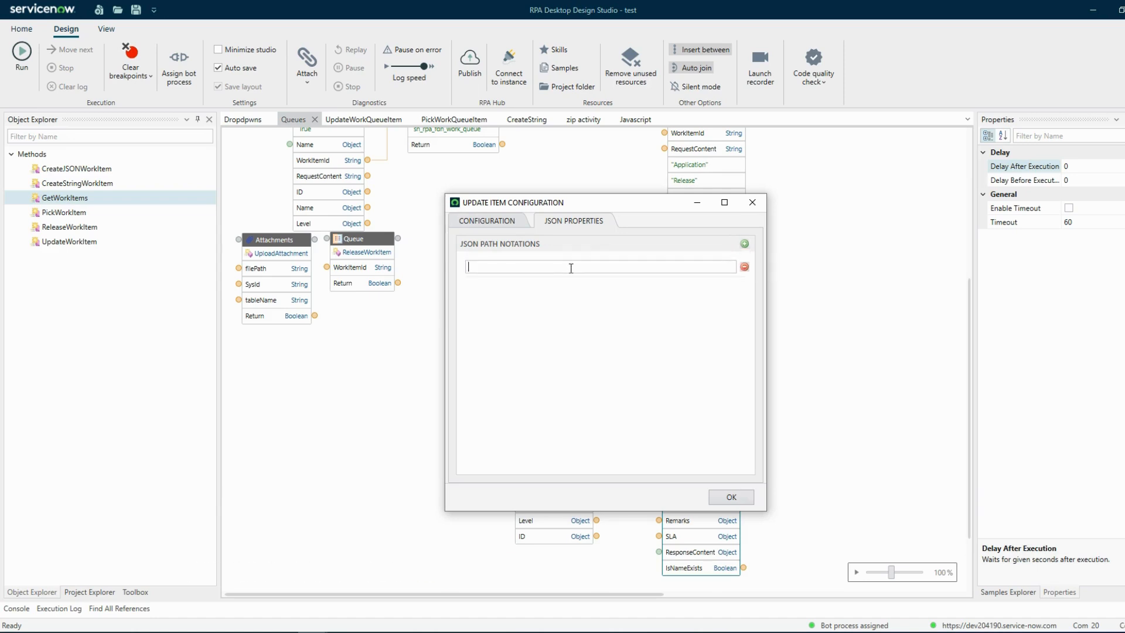
key(Caps_Lock)
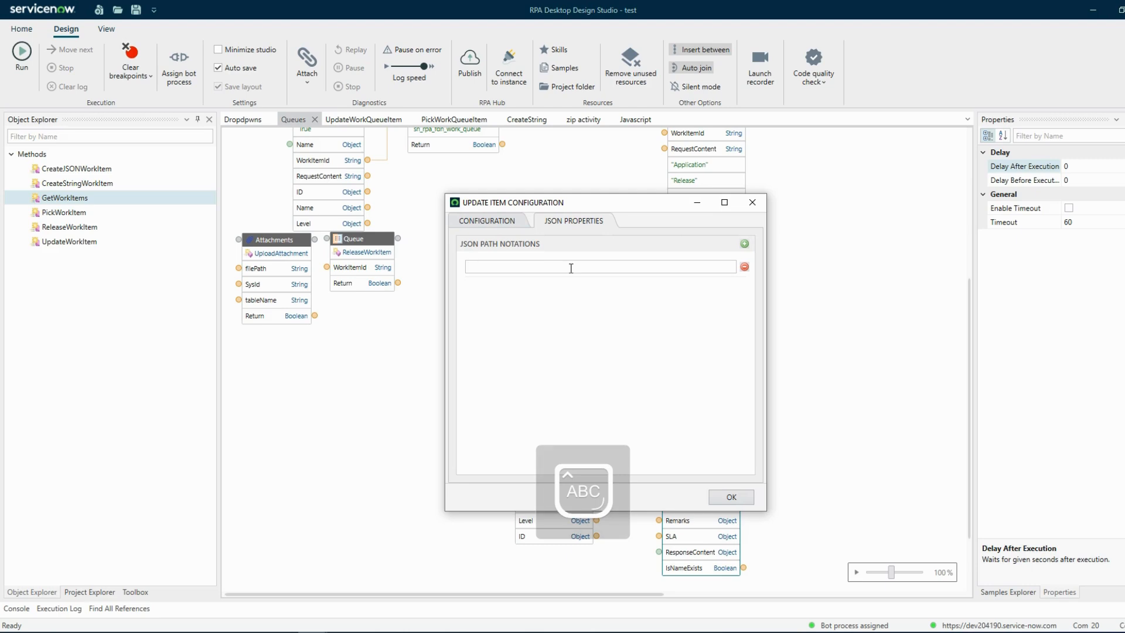
text(EX)
key(Caps_Lock)
key(BackSpace)
key(Caps_Lock)
key(Caps_Lock)
text(xception Message)
Add a second JSON path notation named Test and apply the UpdateWorkItem configuration.
click(745, 243)
click(551, 287)
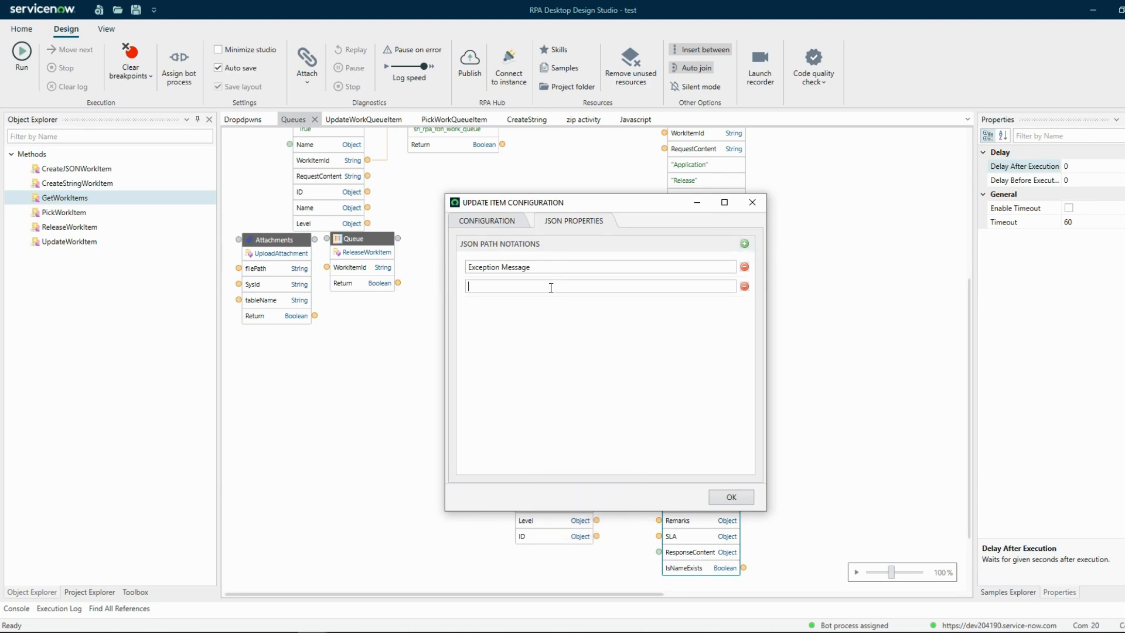
key(Caps_Lock)
text(T)
key(Caps_Lock)
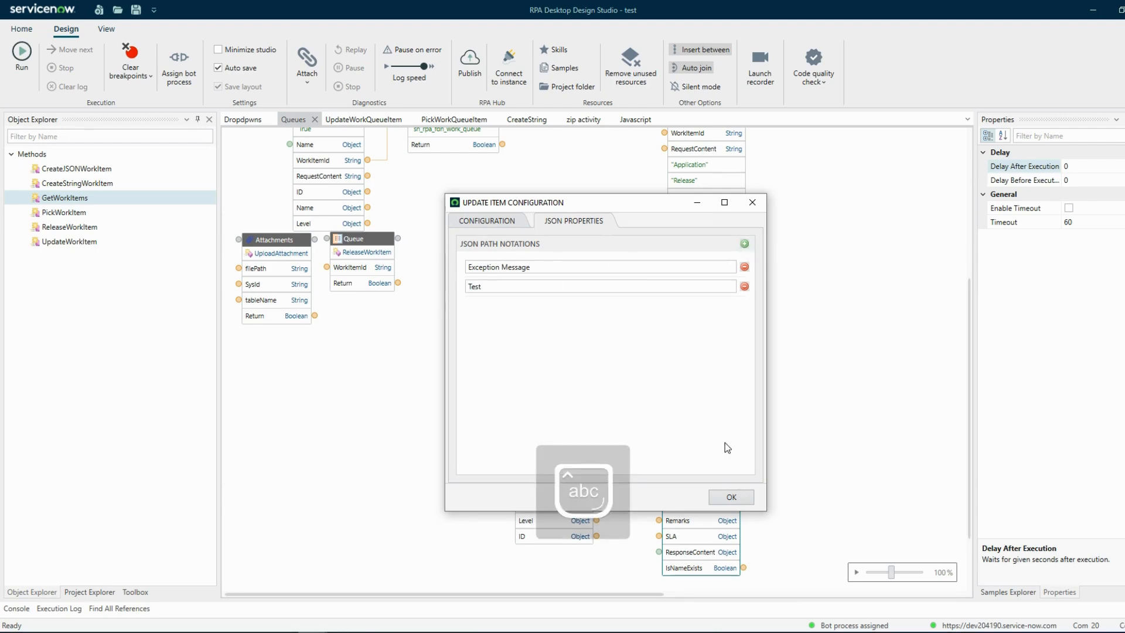
click(743, 500)
Transform the data of UpdateWorkItem's Exception Message port to return "bot failed due to webpage not found".
scroll(820, 410, down, 3)
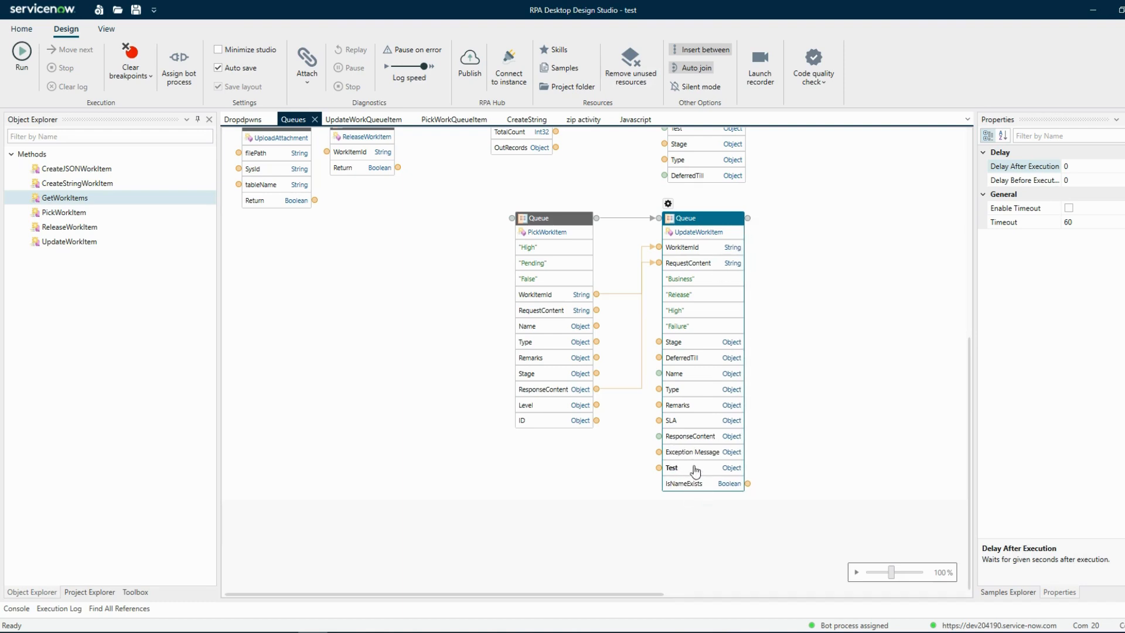
double_click(690, 453)
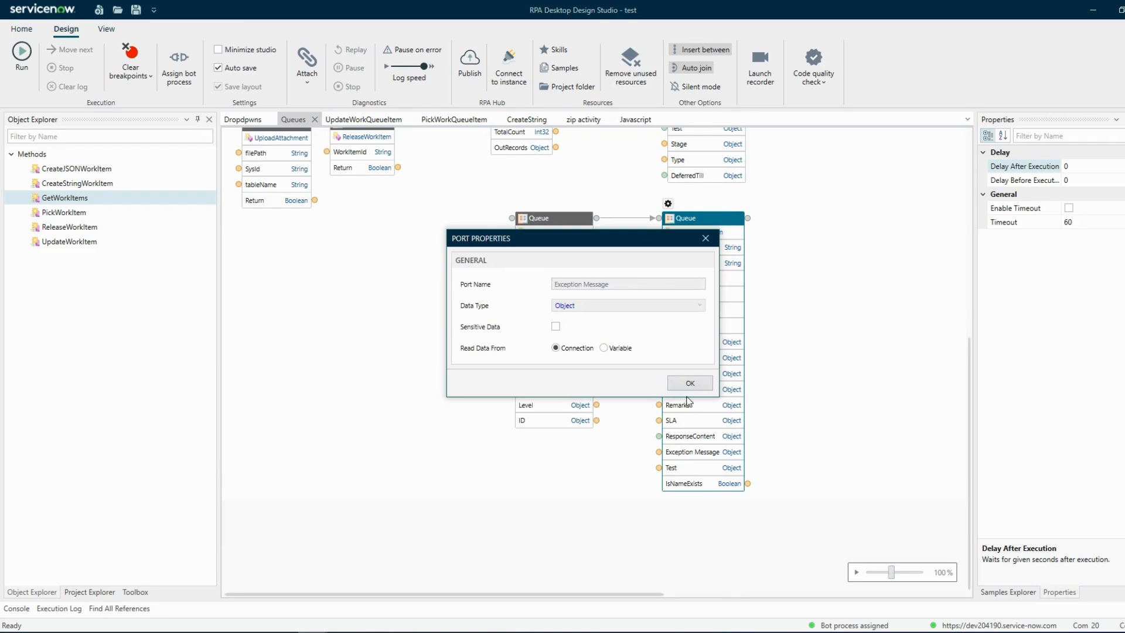
click(690, 383)
right_click(661, 452)
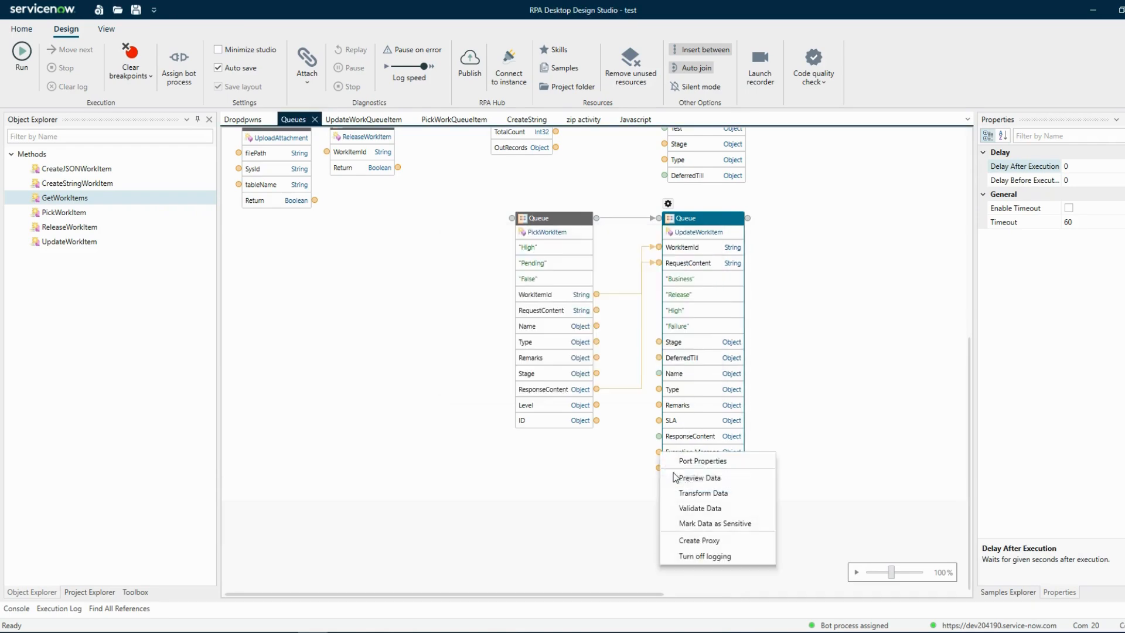
click(695, 495)
double_click(505, 215)
key(BackSpace)
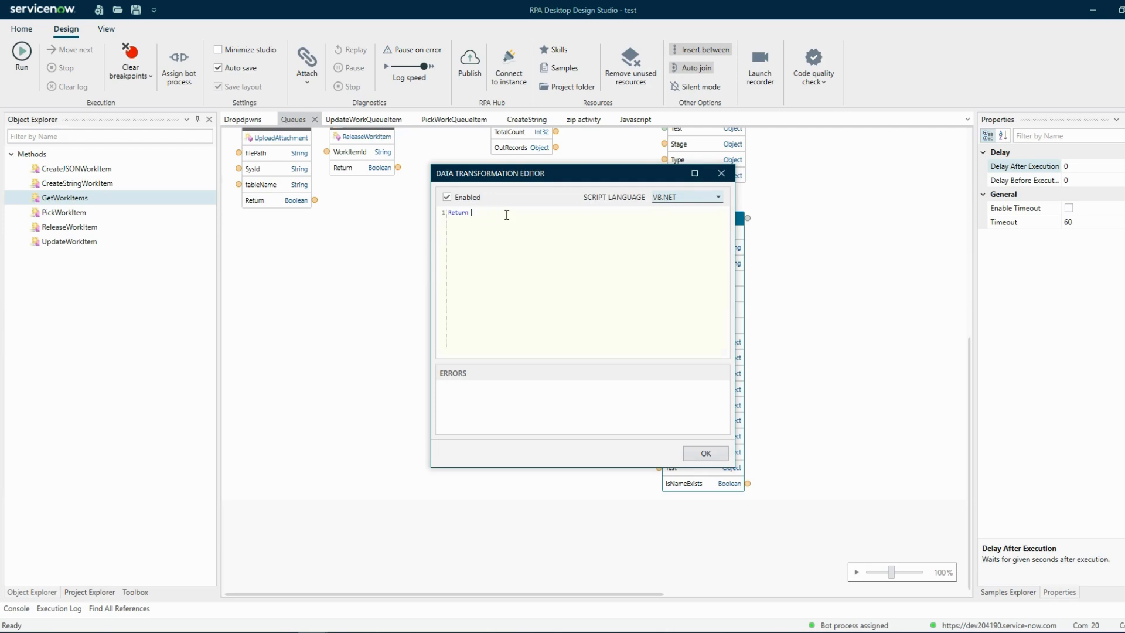
drag(602, 175, 380, 169)
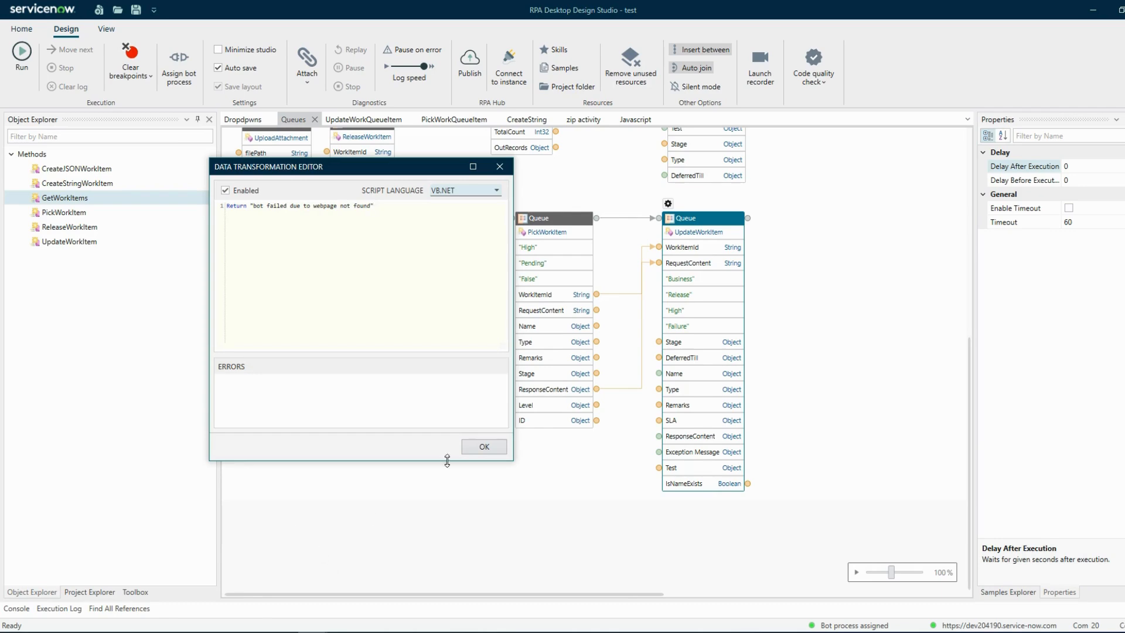
click(484, 447)
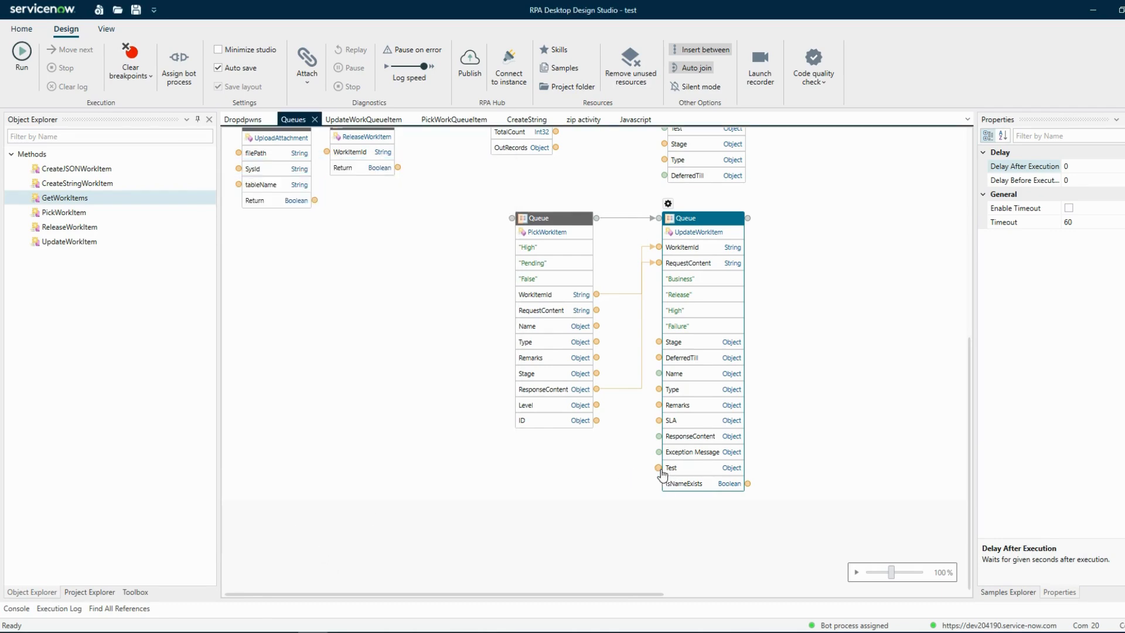
Transform the data of UpdateWorkItem's Test port to return "4".
right_click(658, 467)
click(685, 495)
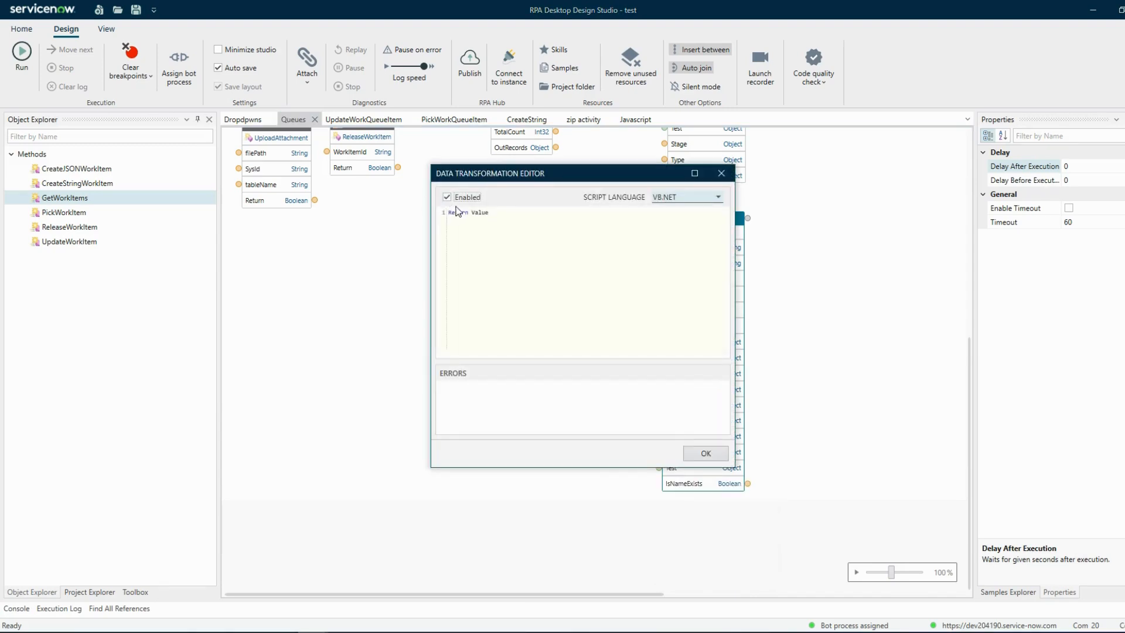
double_click(475, 212)
key(BackSpace)
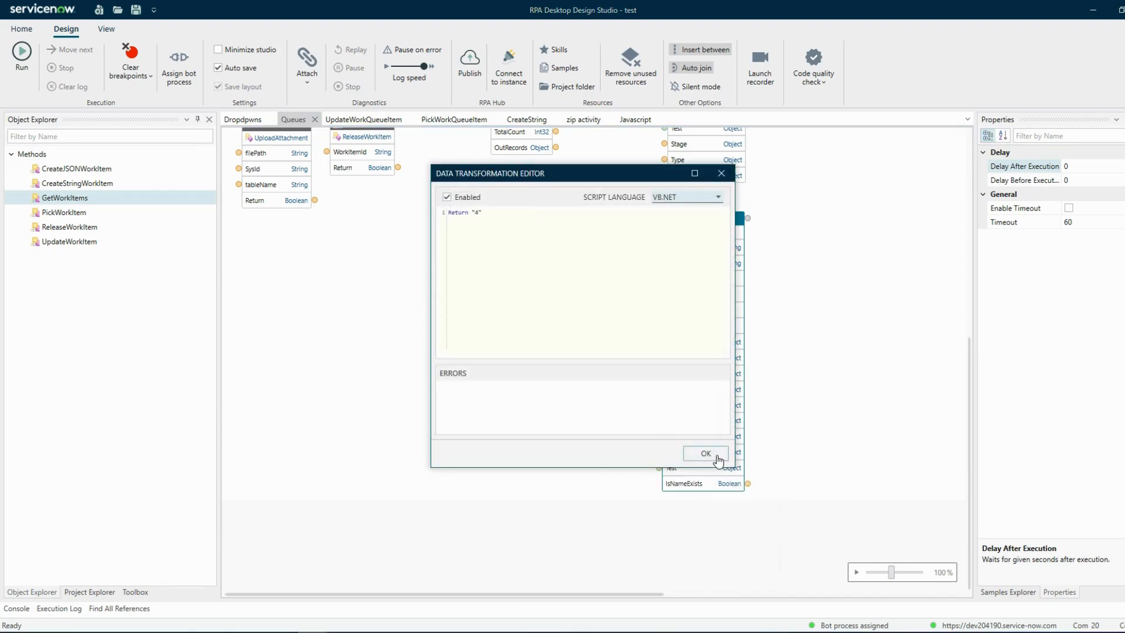
click(705, 453)
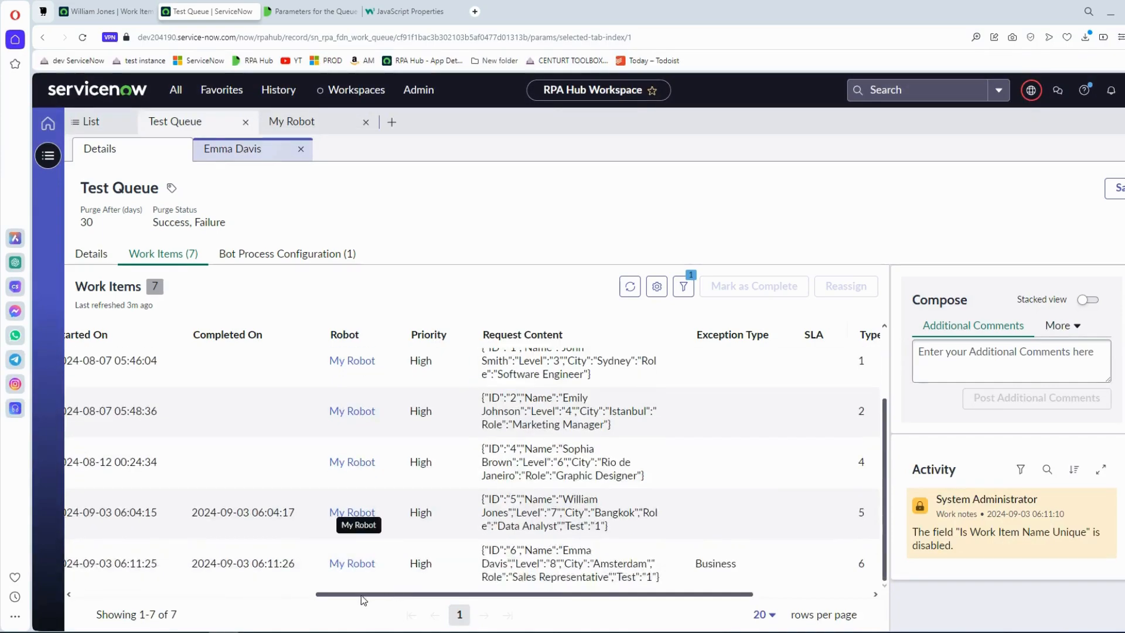
In the browser, reassign the last work item of Test Queue, which has Failure status, and refresh the work items list.
drag(364, 600, 120, 600)
click(85, 564)
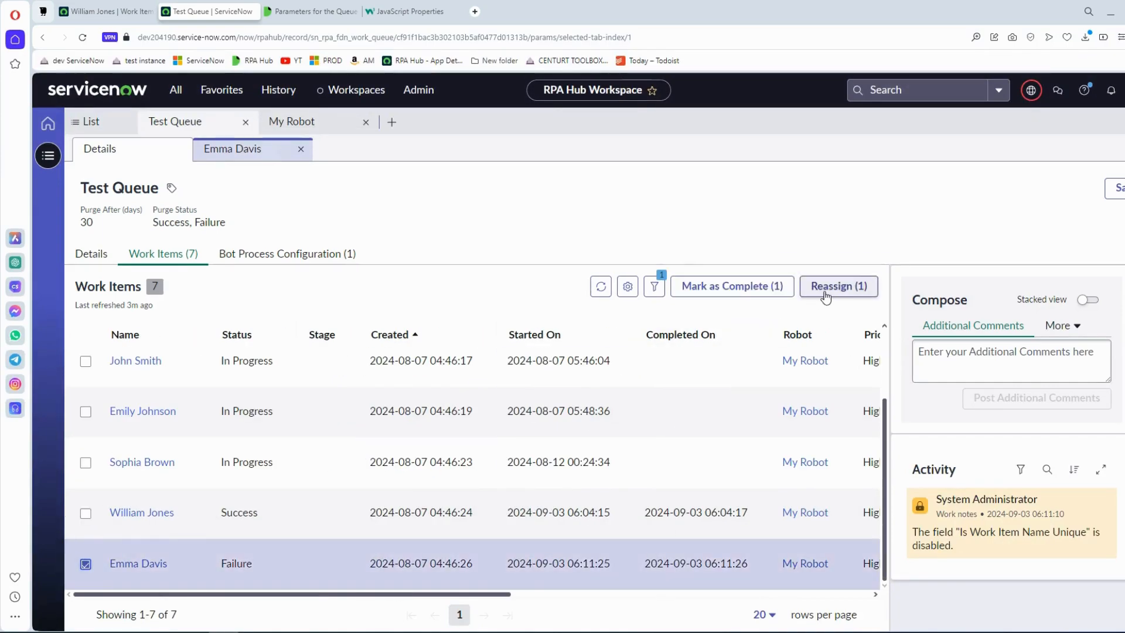
click(839, 286)
text(t)
click(783, 407)
click(603, 287)
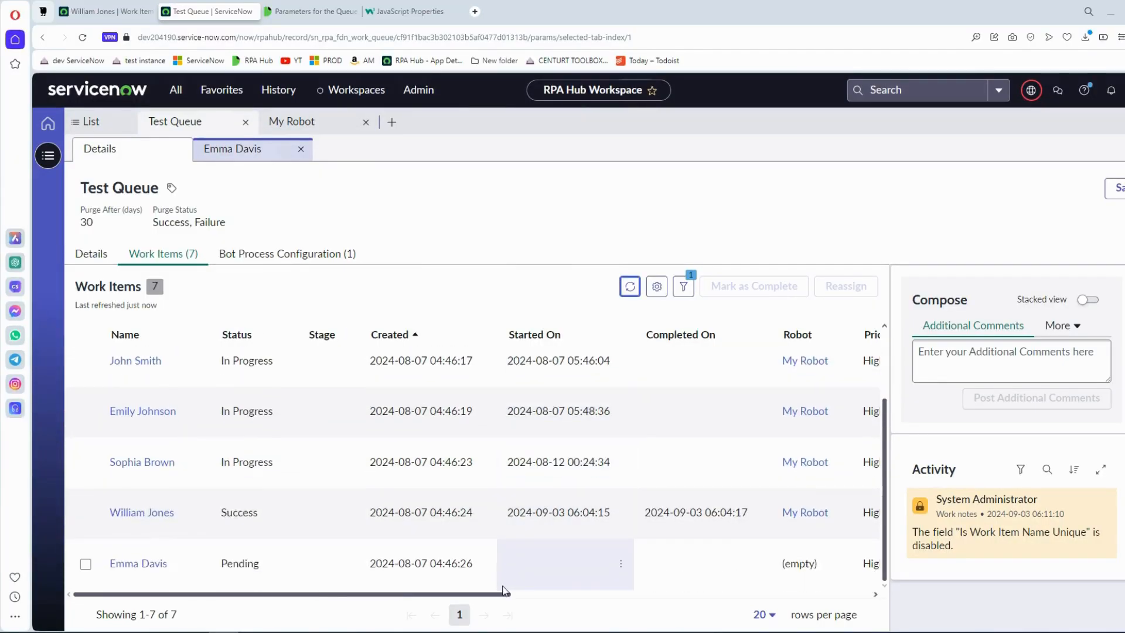
Check the reassigned work item's Response Content, open its record, and copy the Request Content JSON into Notepad.
drag(504, 593, 864, 594)
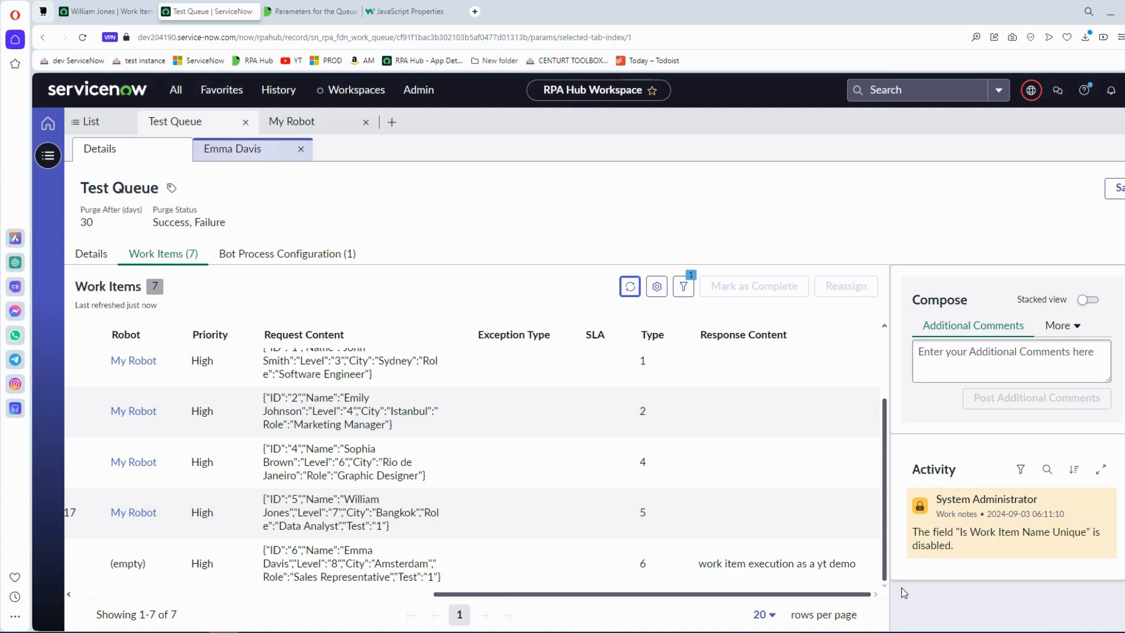
click(831, 568)
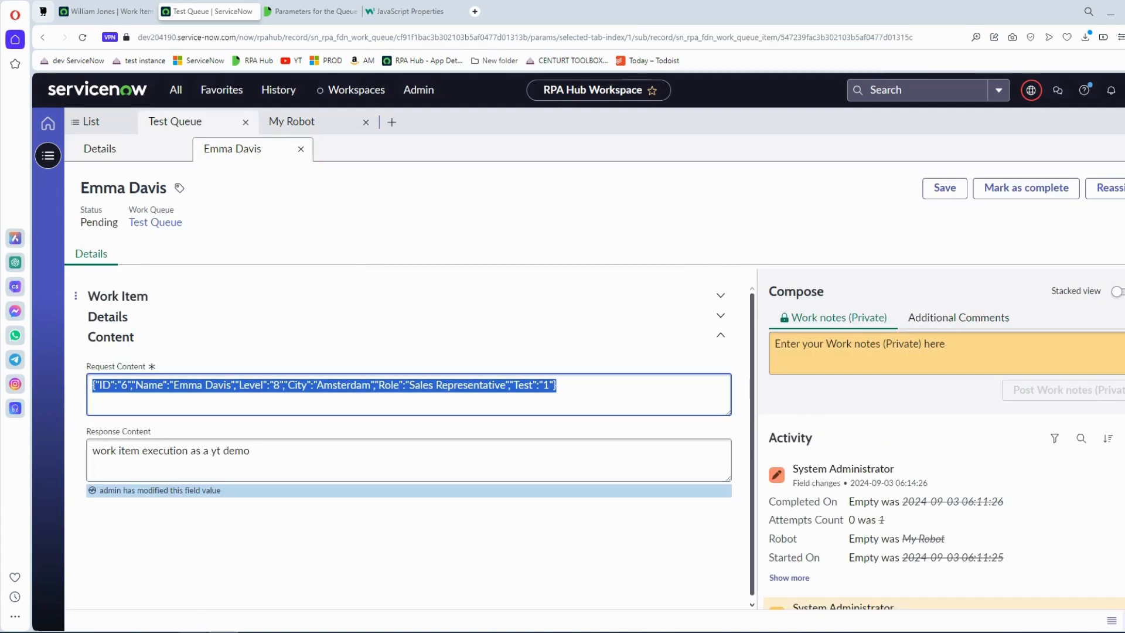
click(283, 632)
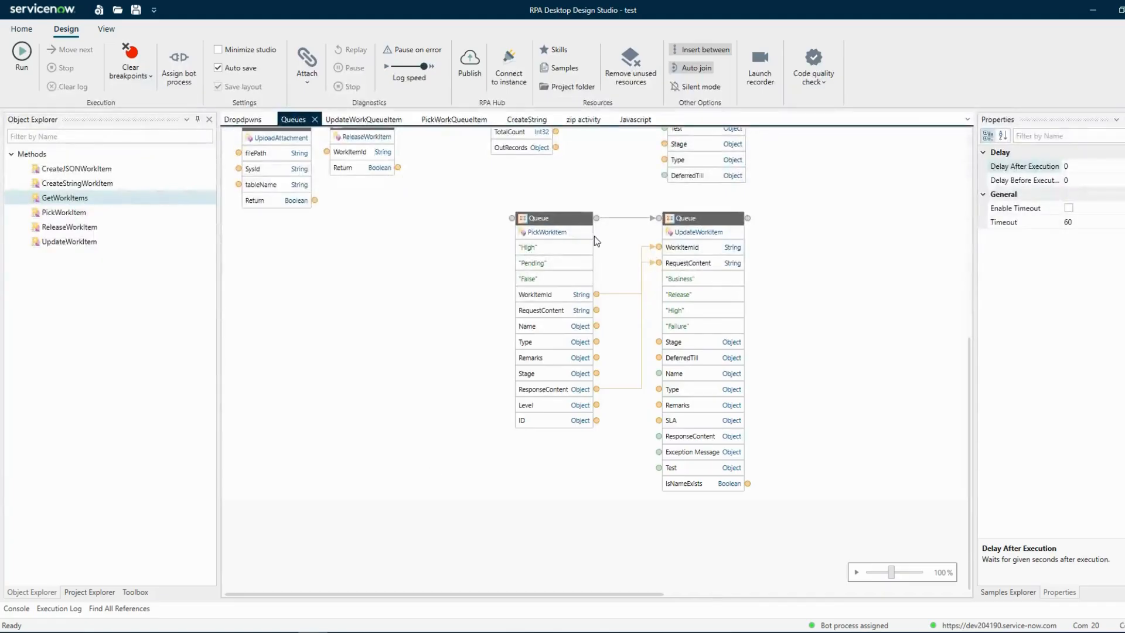
In the design studio, run the automation from the PickWorkItem block and review UpdateWorkItem's execution log.
right_click(591, 223)
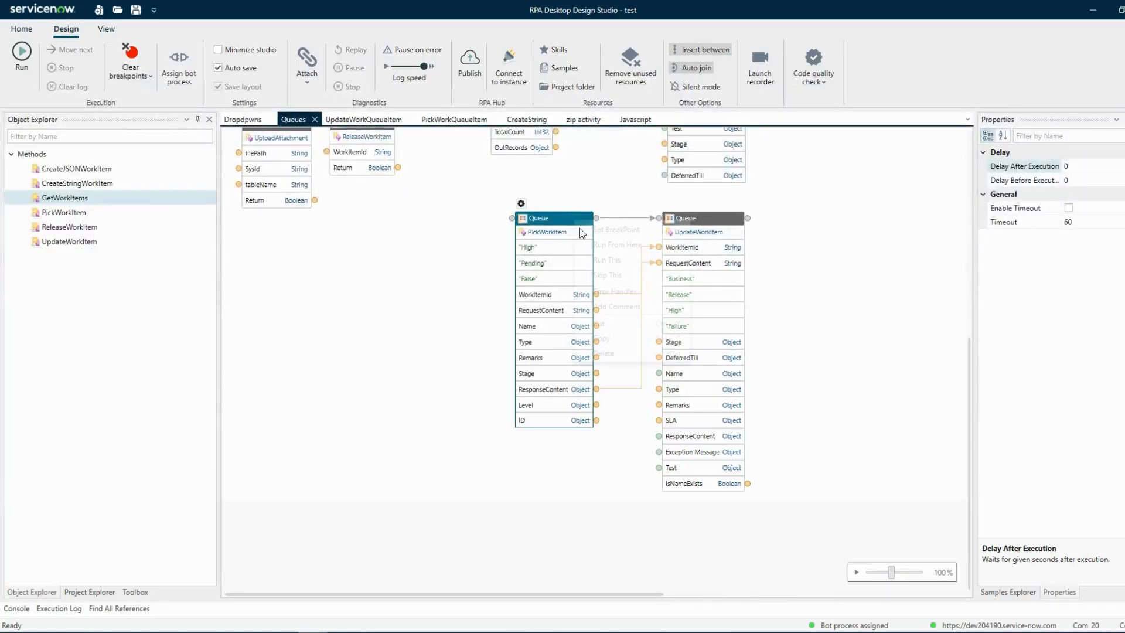
click(596, 243)
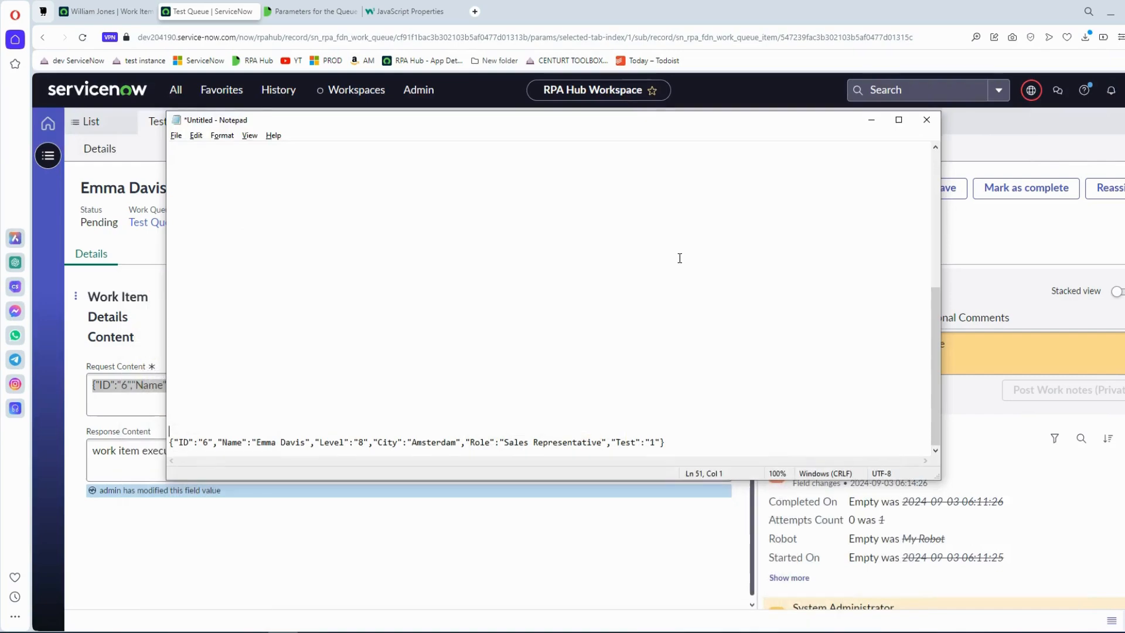
click(705, 539)
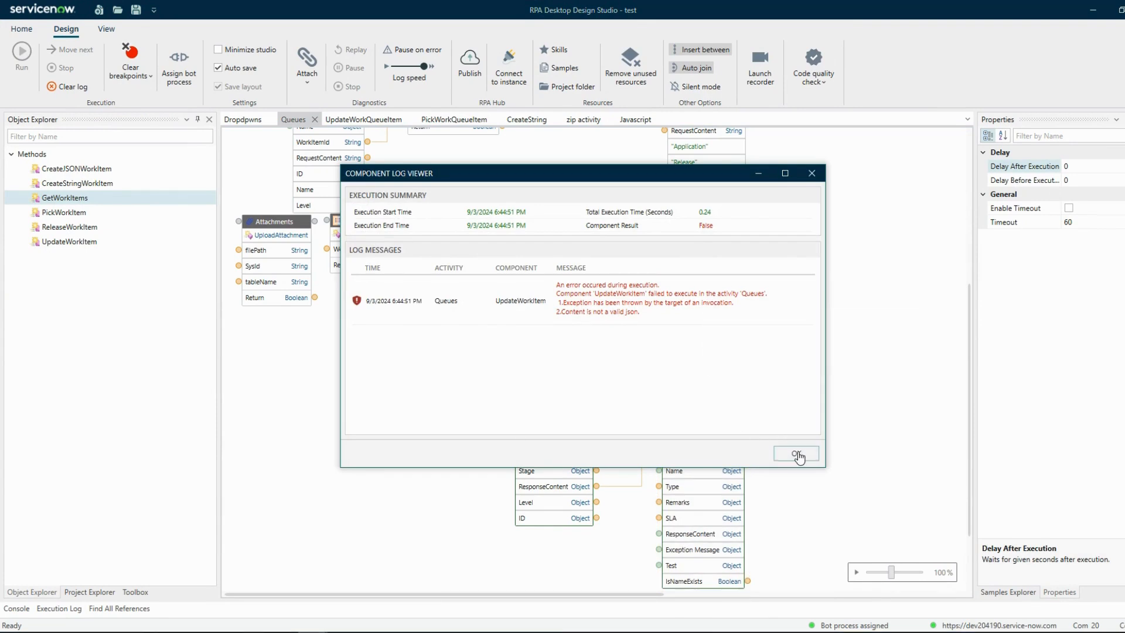
click(795, 454)
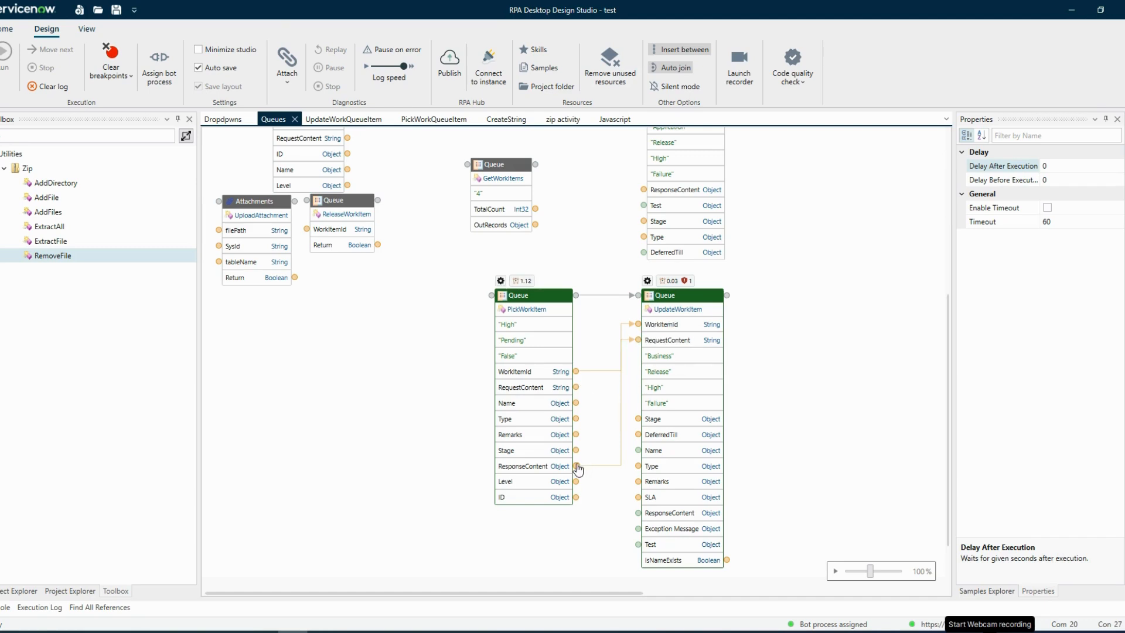
Preview the data of PickWorkItem's ResponseContent port and select its connection to UpdateWorkItem's RequestContent.
right_click(577, 466)
click(616, 489)
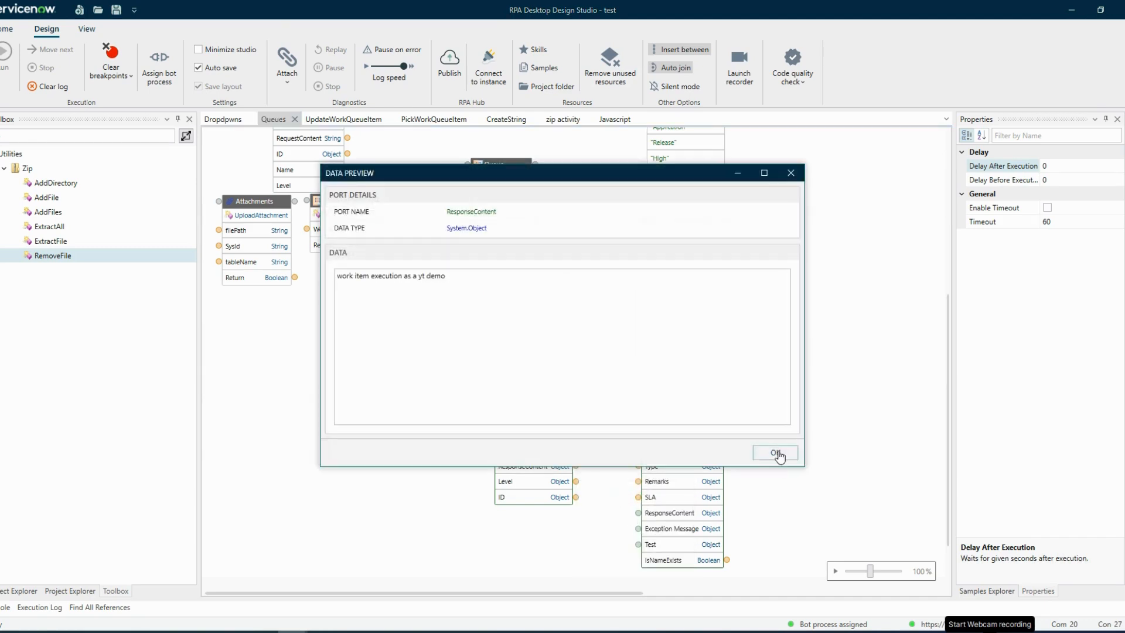
click(776, 453)
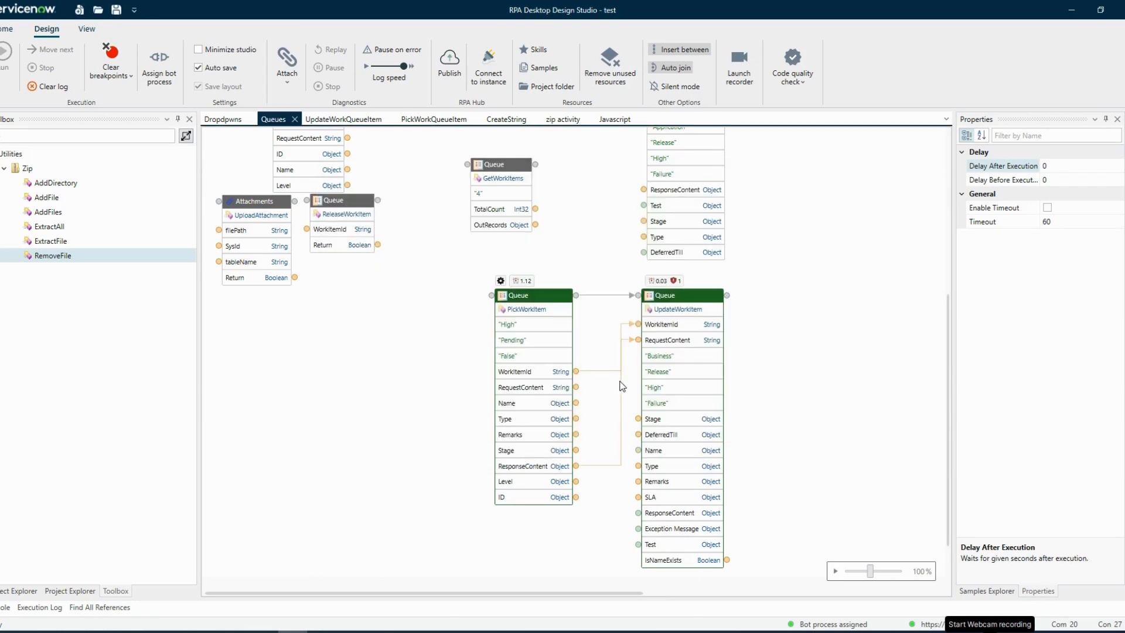
click(622, 387)
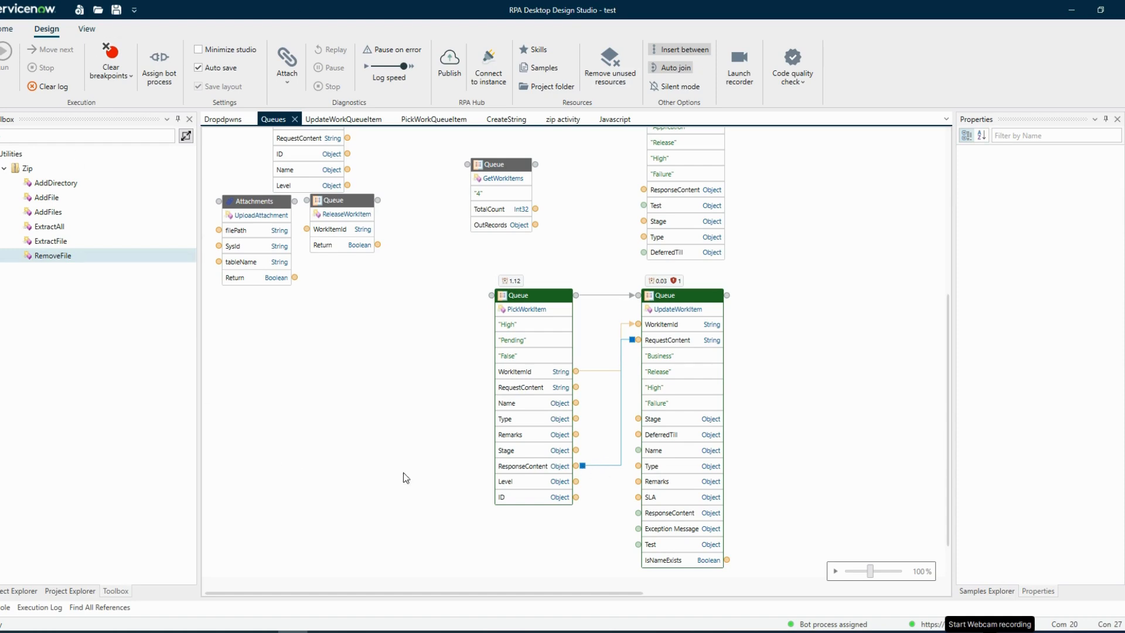
Reconnect UpdateWorkItem's RequestContent input to PickWorkItem's RequestContent port and clear the execution log.
drag(582, 466, 576, 388)
click(51, 86)
In the browser, reassign the last work item of Test Queue with a short remark.
click(203, 632)
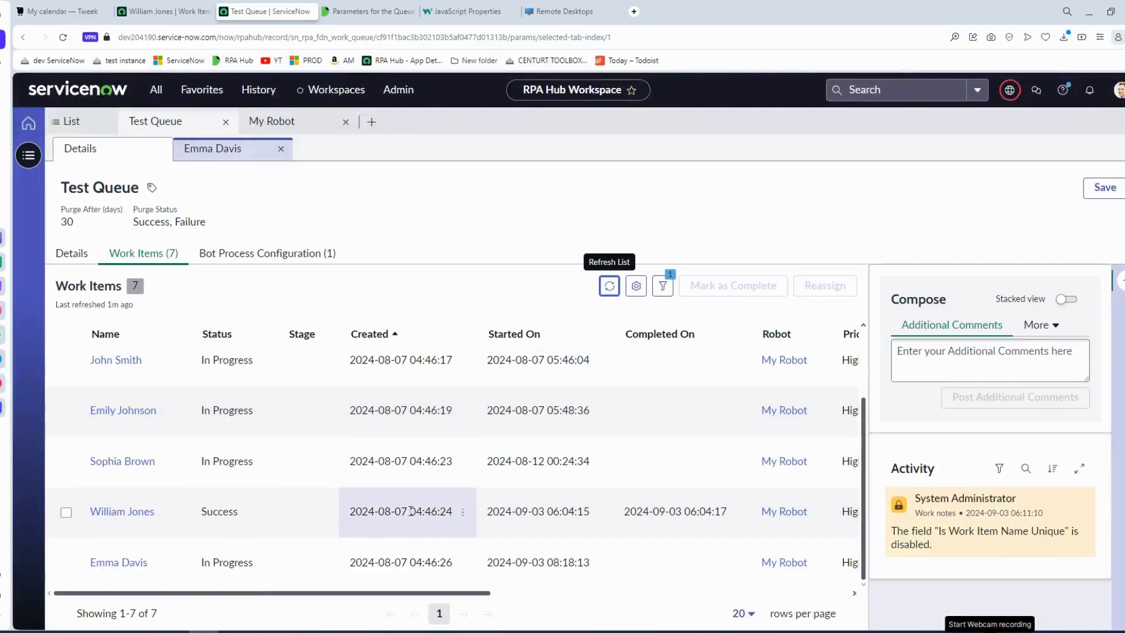
click(66, 563)
click(818, 285)
text(s)
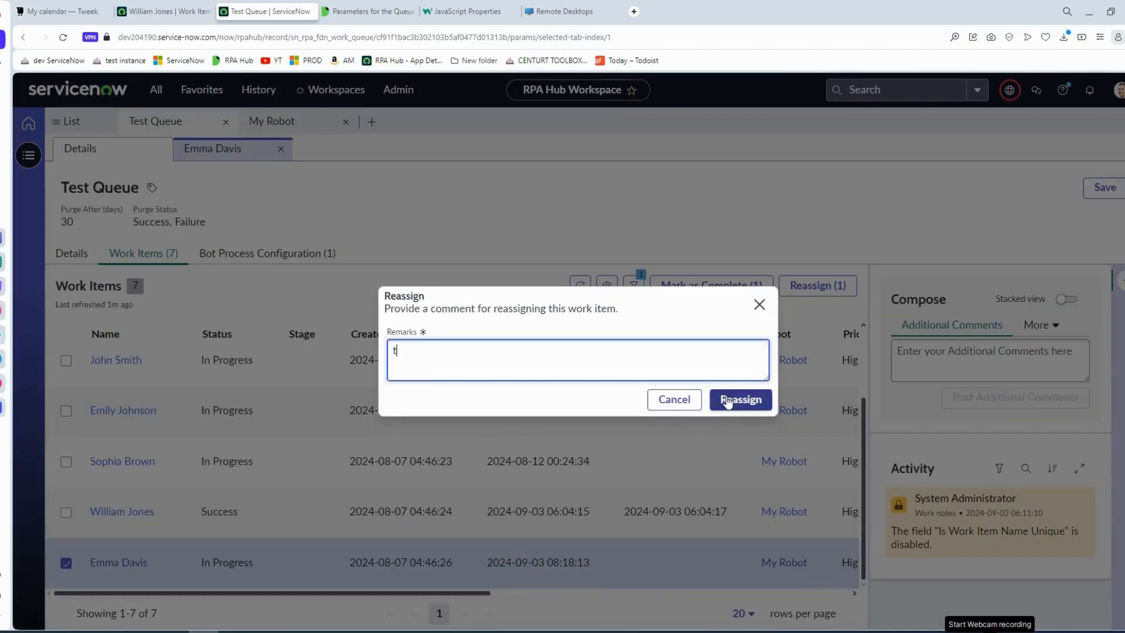
click(736, 398)
Run the automation from the PickWorkItem block in the design studio and refresh Test Queue's work items list in the browser.
click(292, 632)
right_click(542, 296)
click(578, 319)
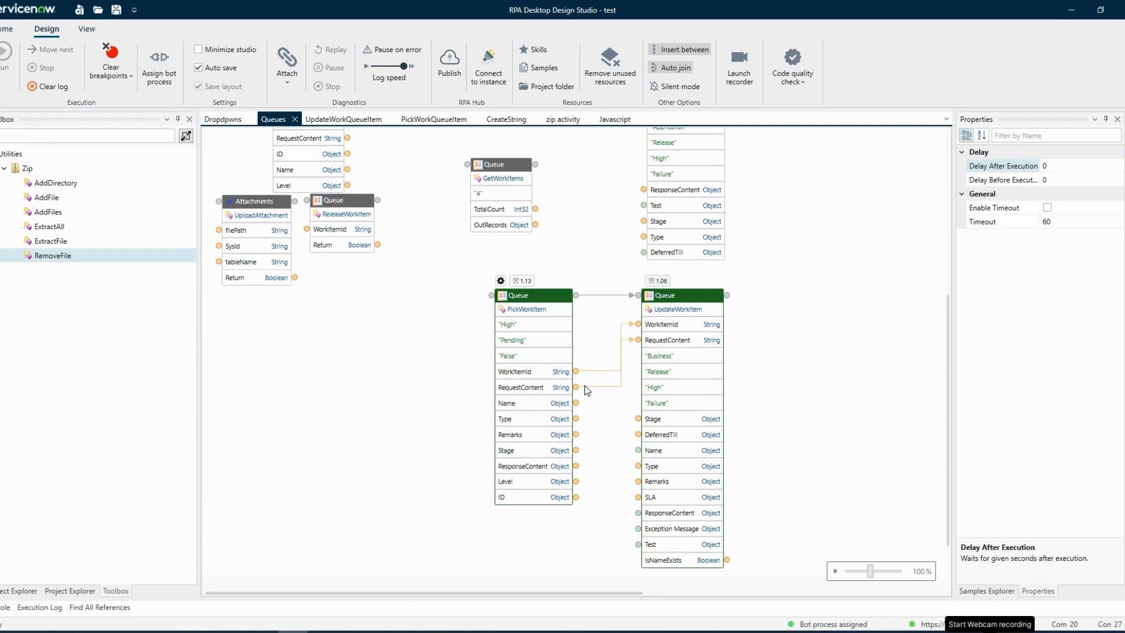
click(205, 632)
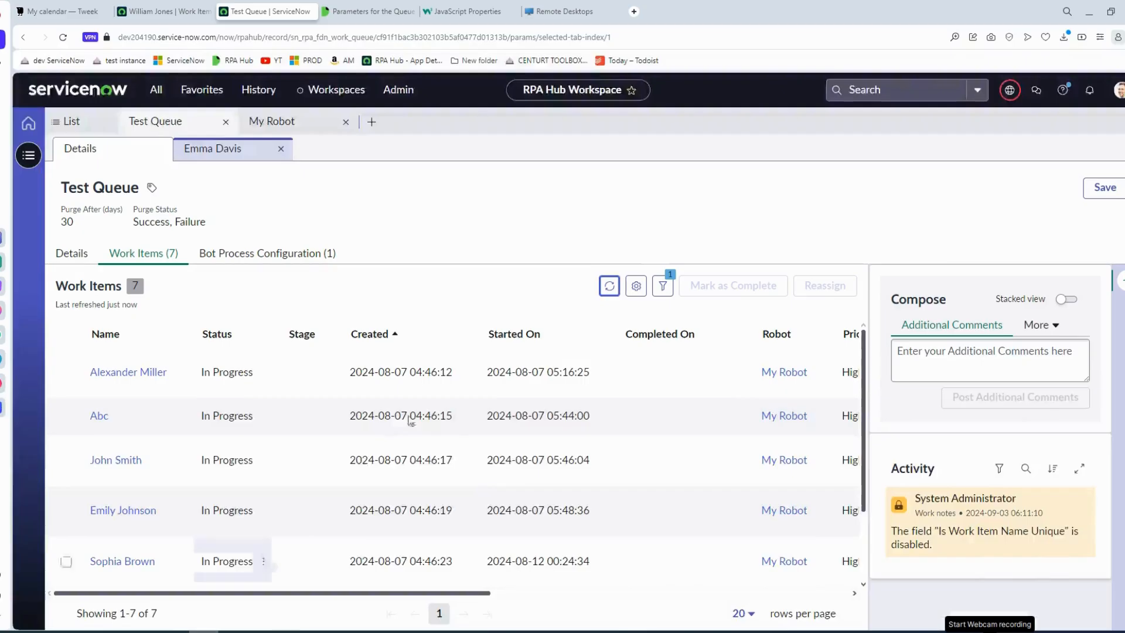
click(617, 294)
scroll(269, 562, down, 3)
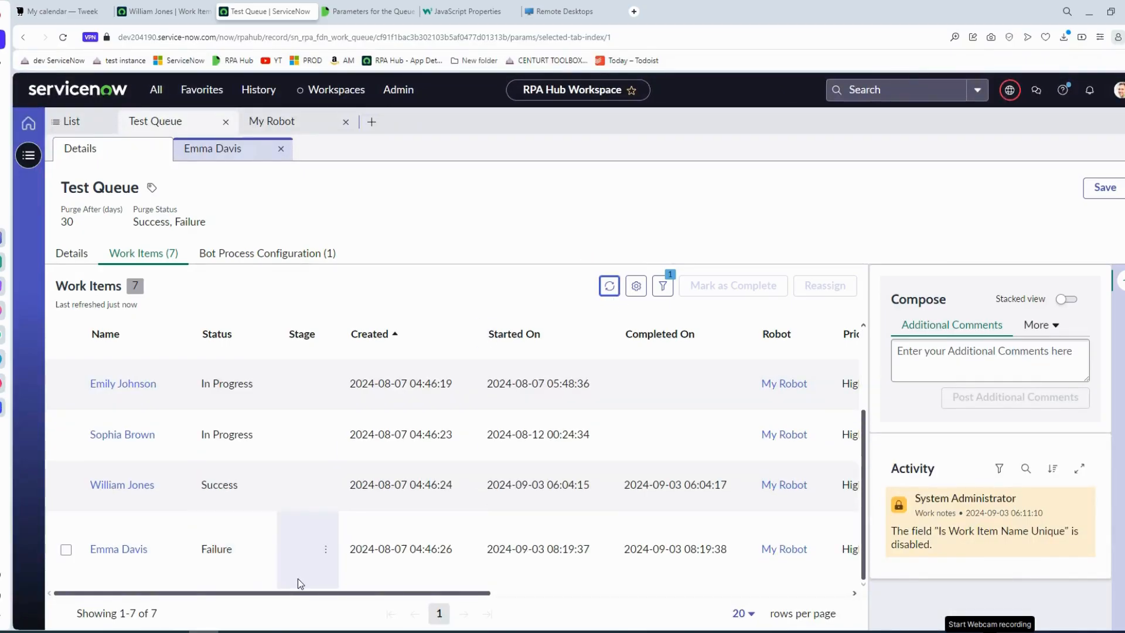
Open the last work item's record and examine the Test and Exception Message entries in its Request Content.
click(323, 632)
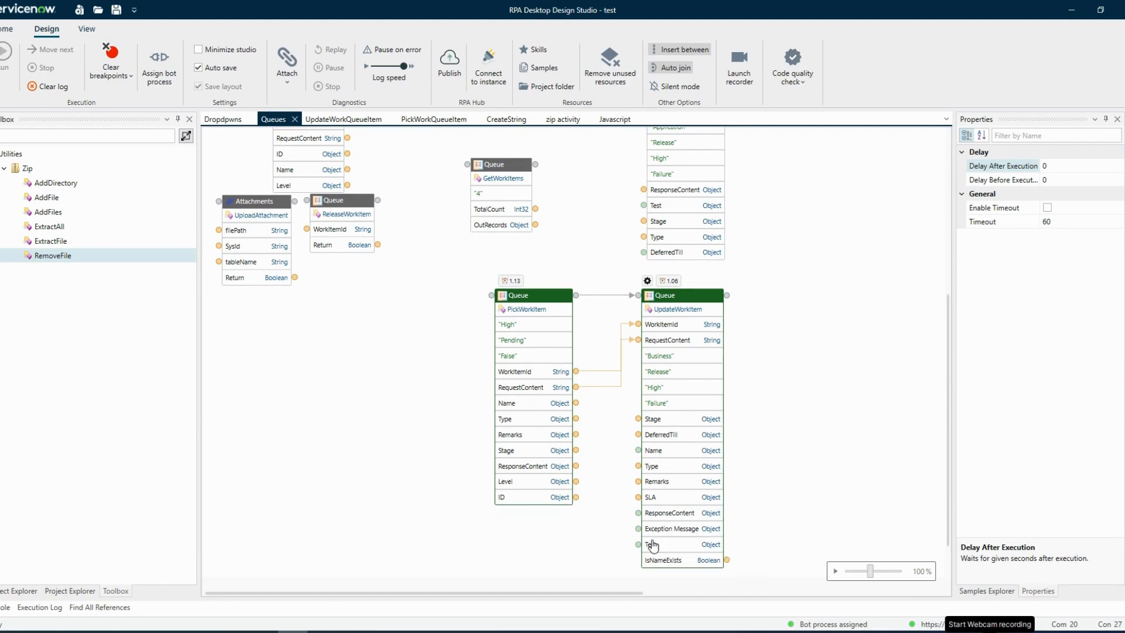
mouse_move(295, 630)
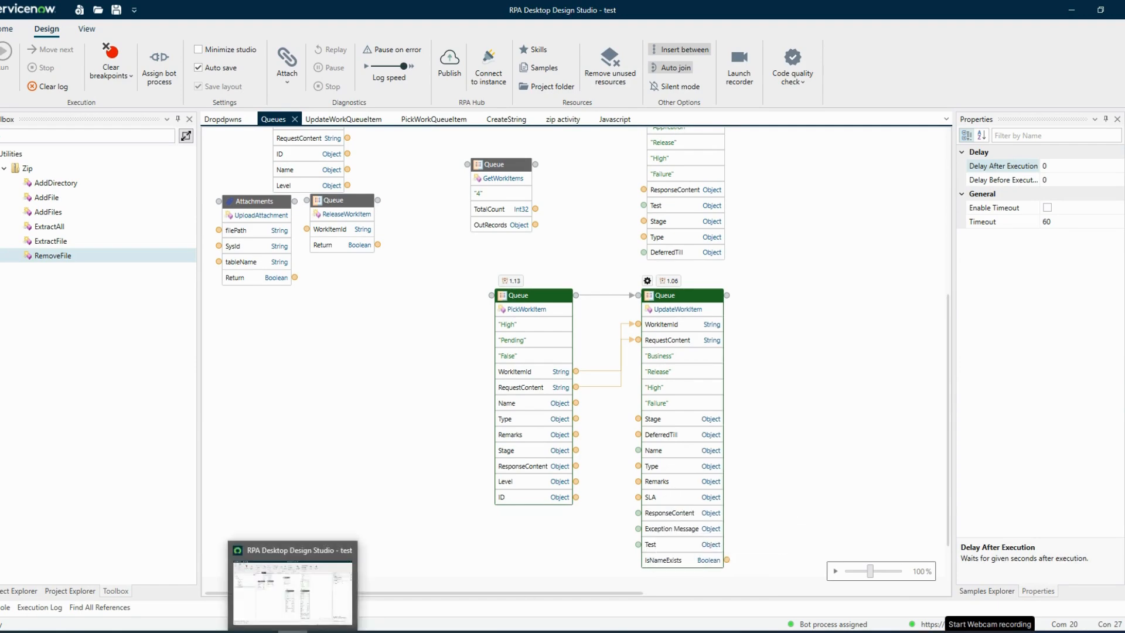
click(290, 606)
click(124, 551)
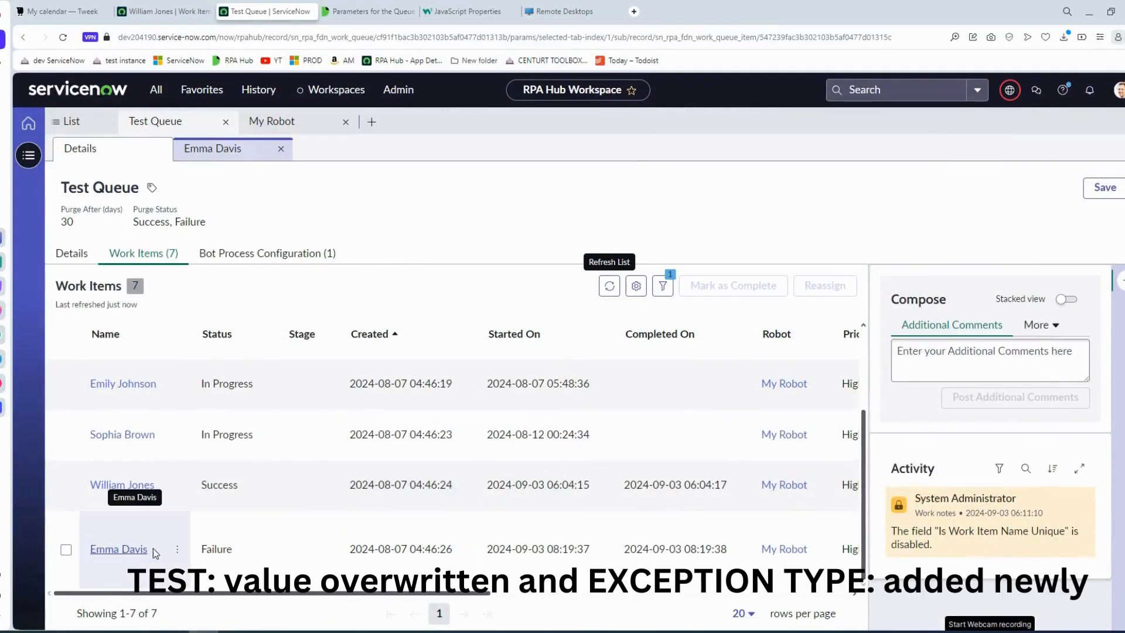
scroll(326, 487, down, 5)
scroll(331, 475, up, 1)
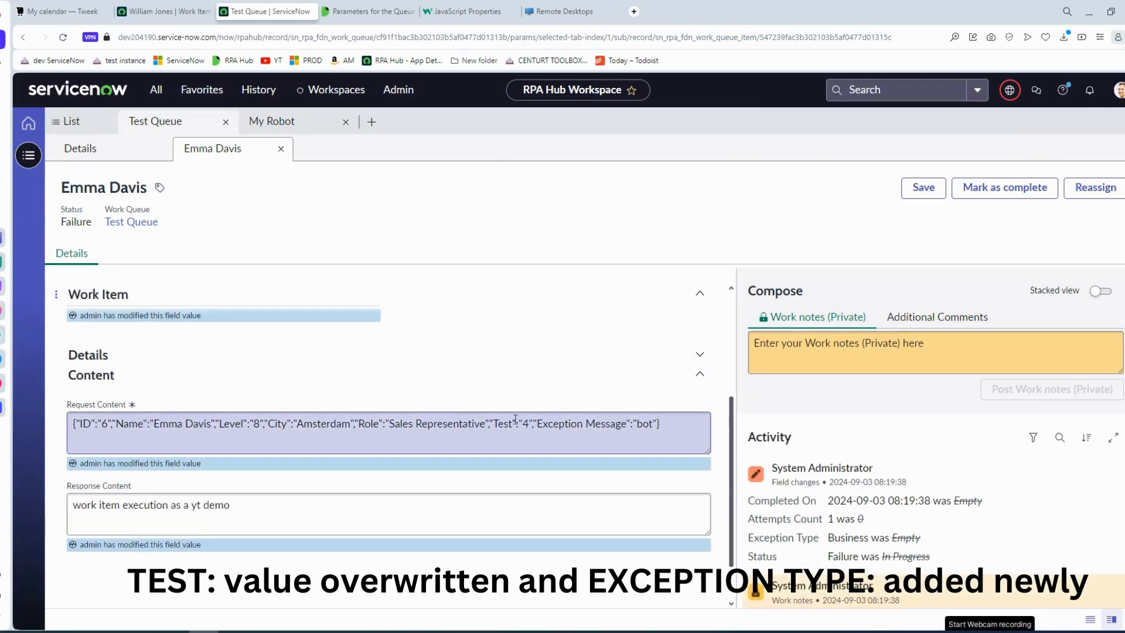
drag(494, 423, 660, 424)
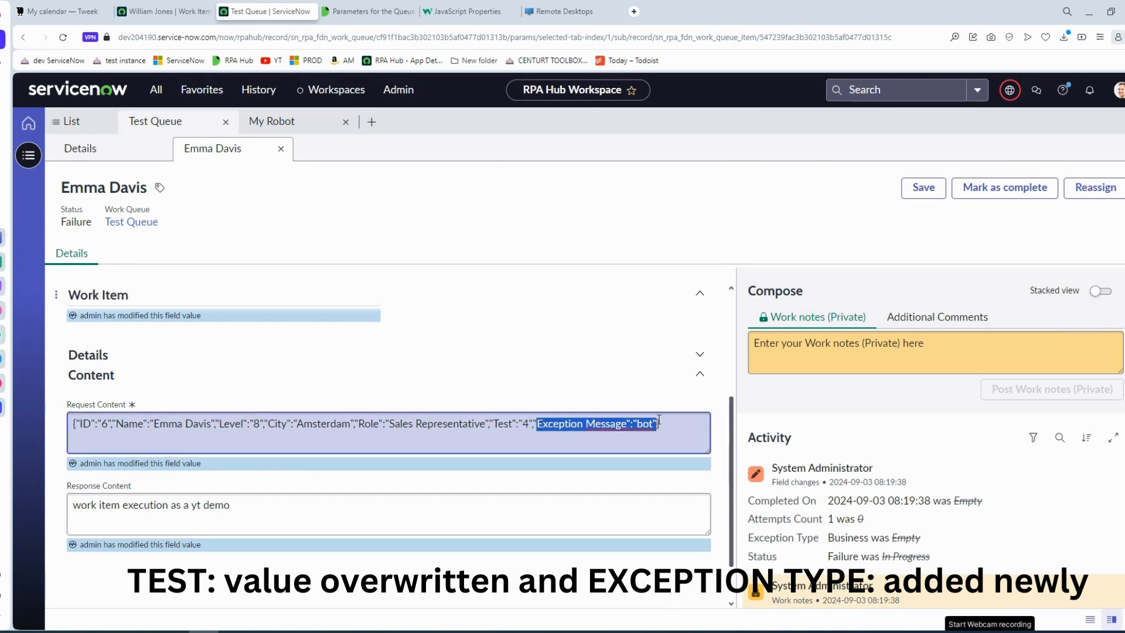
click(661, 423)
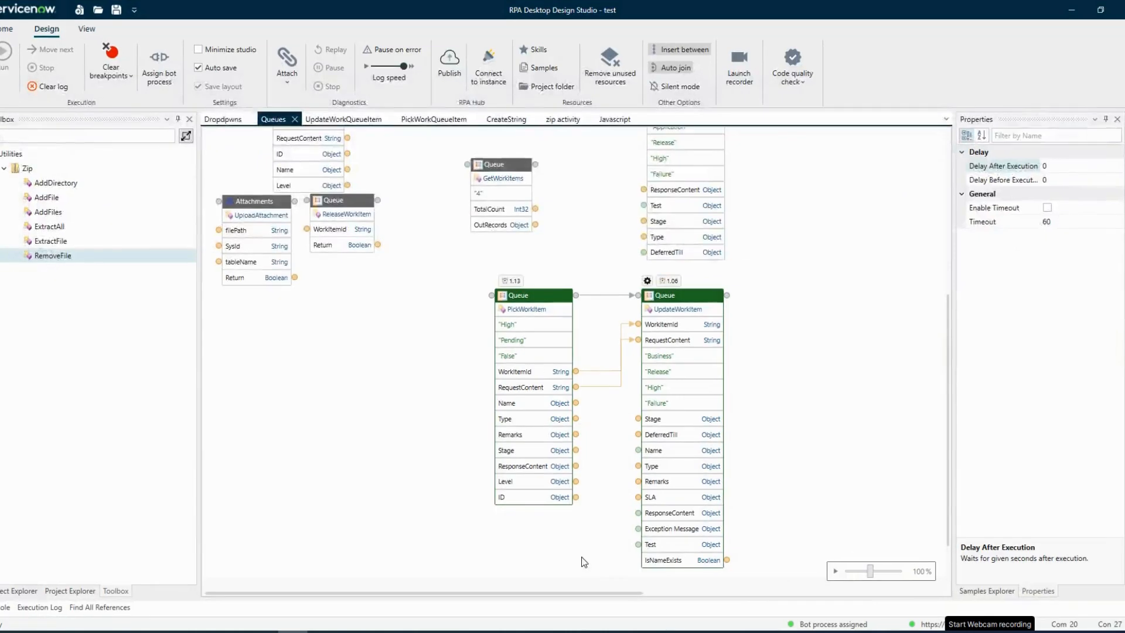
In the design studio, review the data transformation script of UpdateWorkItem's Exception Message port.
right_click(635, 532)
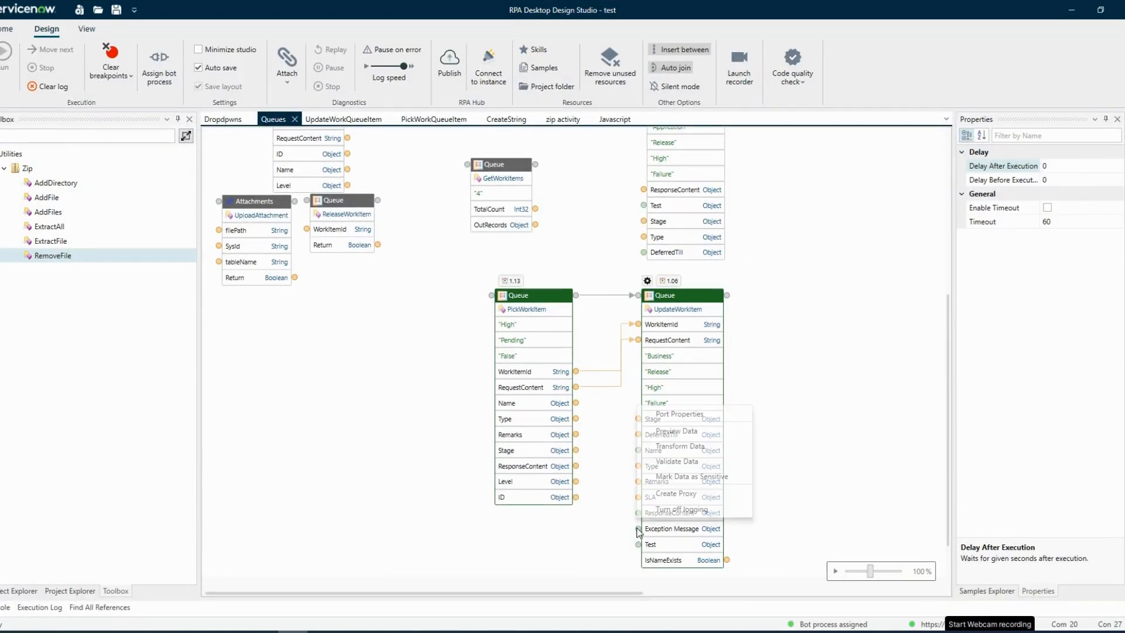
click(671, 461)
key(ctrl+a)
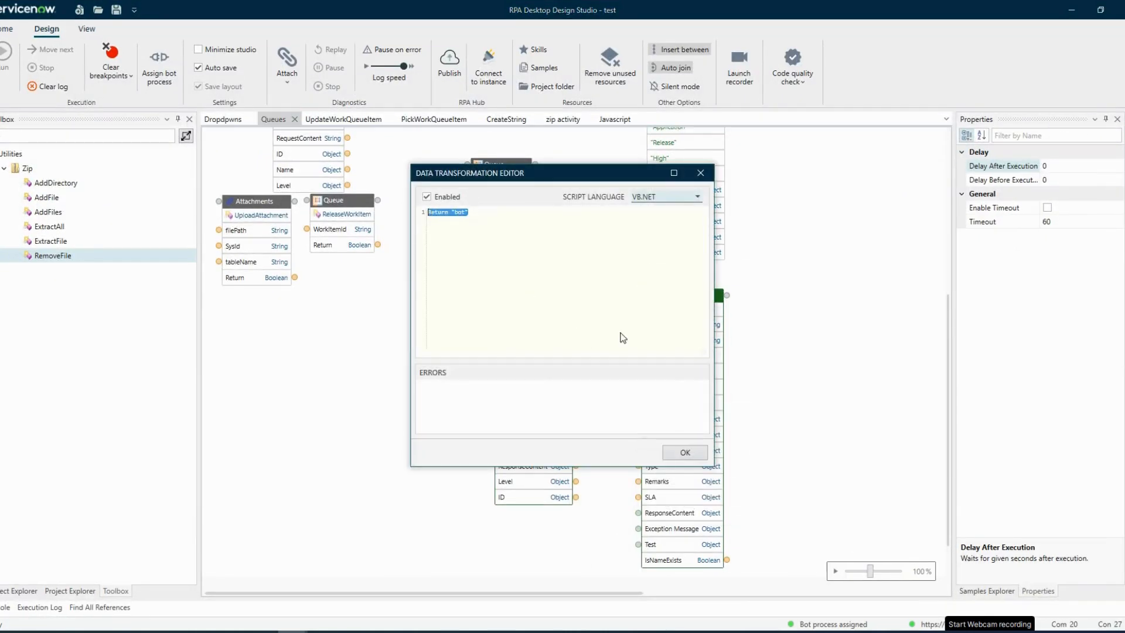
click(704, 450)
scroll(707, 486, down, 1)
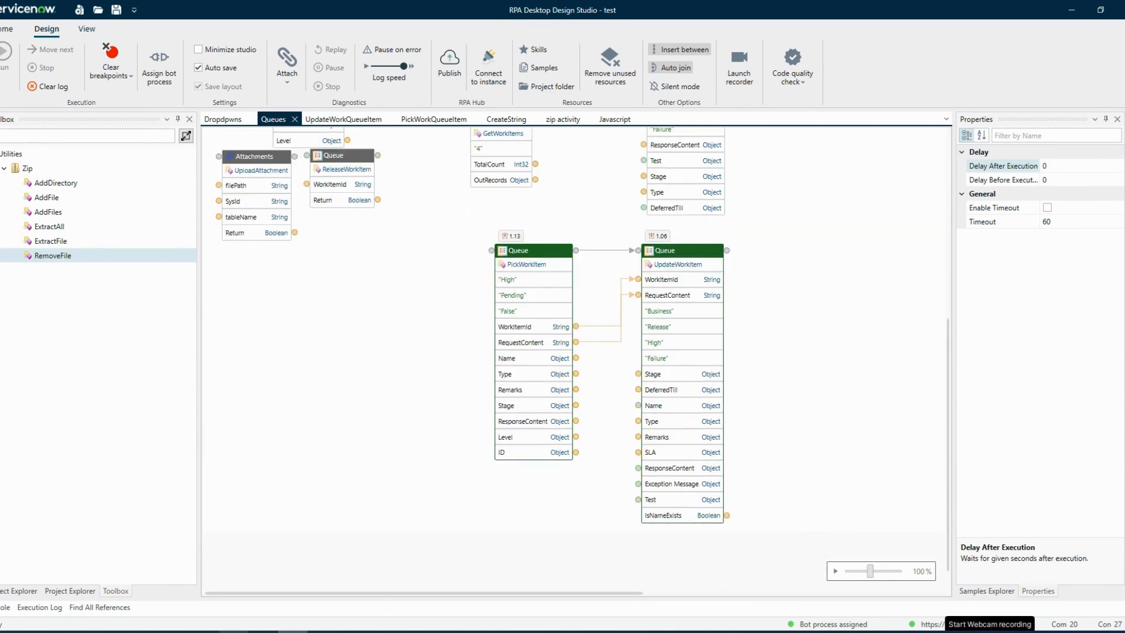
Return to Test Queue's work items list in the browser and preview the data of UpdateWorkItem's IsNameExists port in the design studio.
click(204, 632)
click(120, 148)
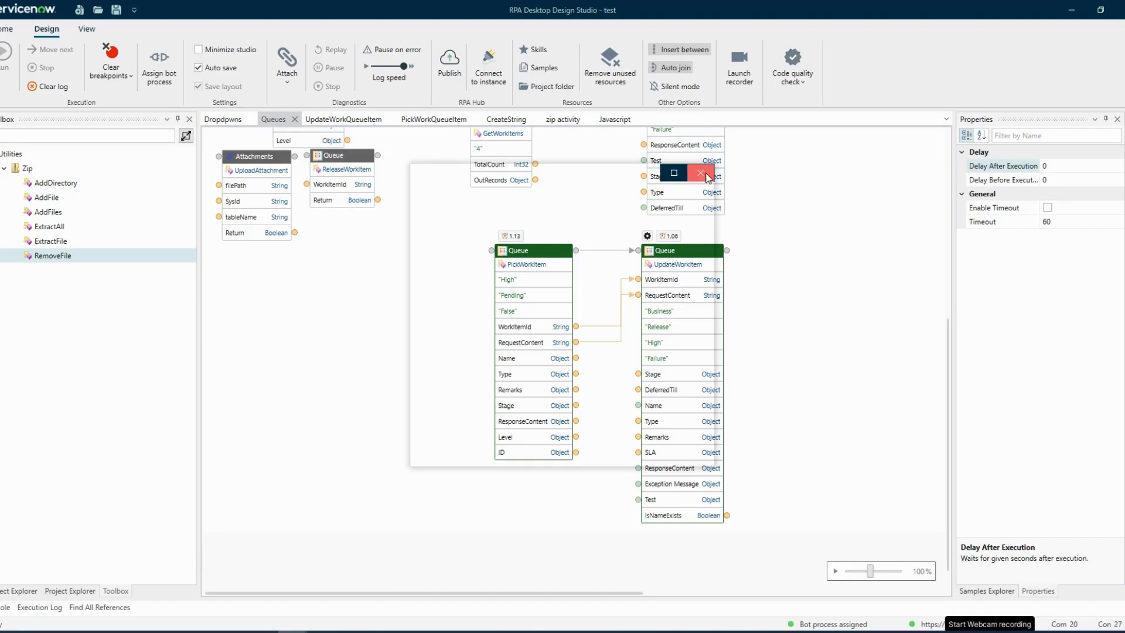
click(706, 176)
right_click(728, 518)
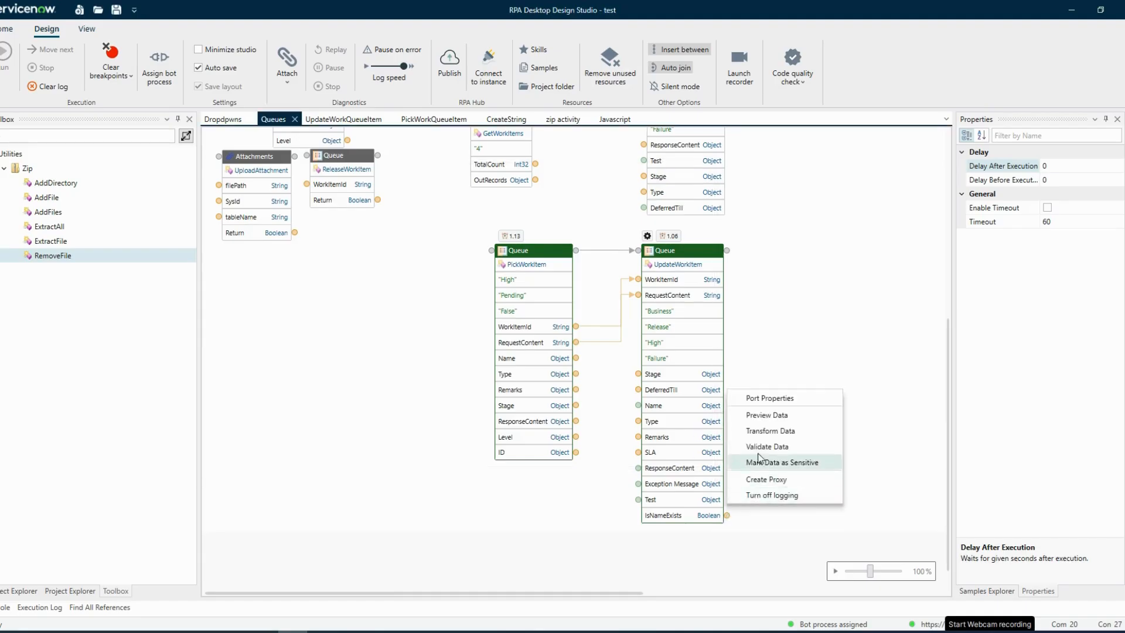
click(756, 410)
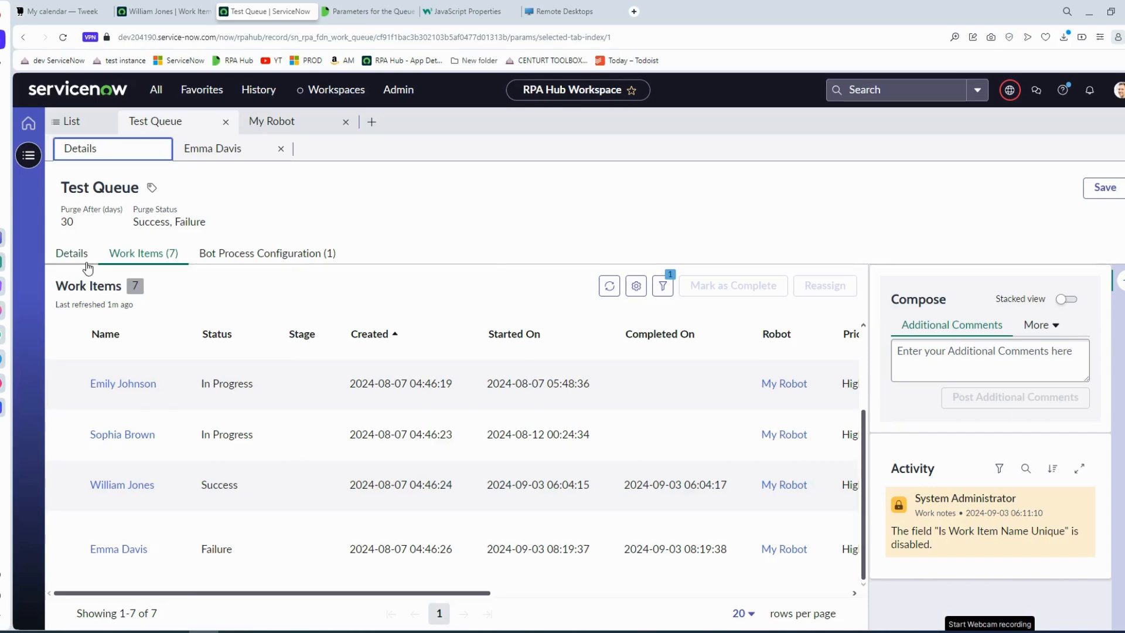
In the browser, enable Is Work Item Name Unique in Test Queue's details and return to its work items.
click(71, 253)
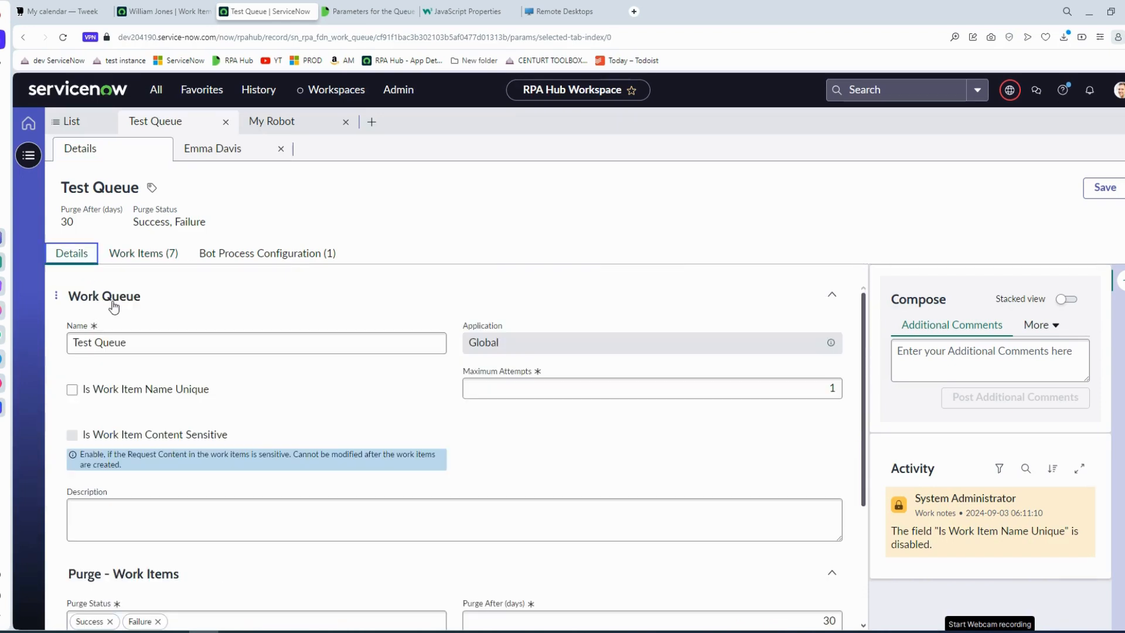
click(84, 390)
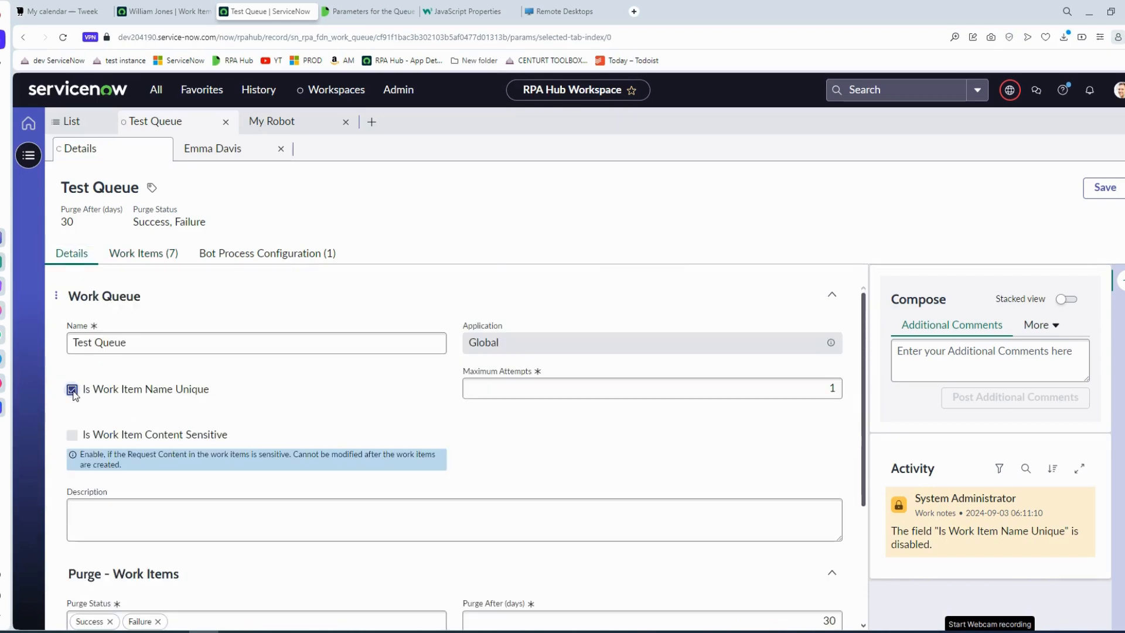
click(154, 261)
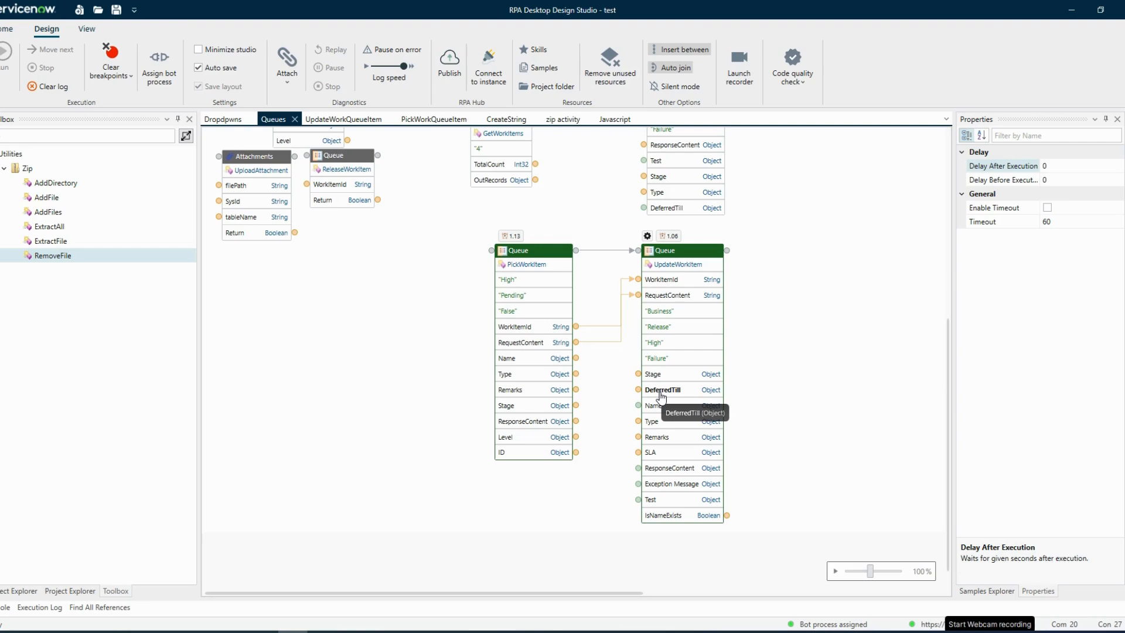
Read the DeferredTill description for UpdateWorkItem on the Queue connector methods documentation page.
click(204, 632)
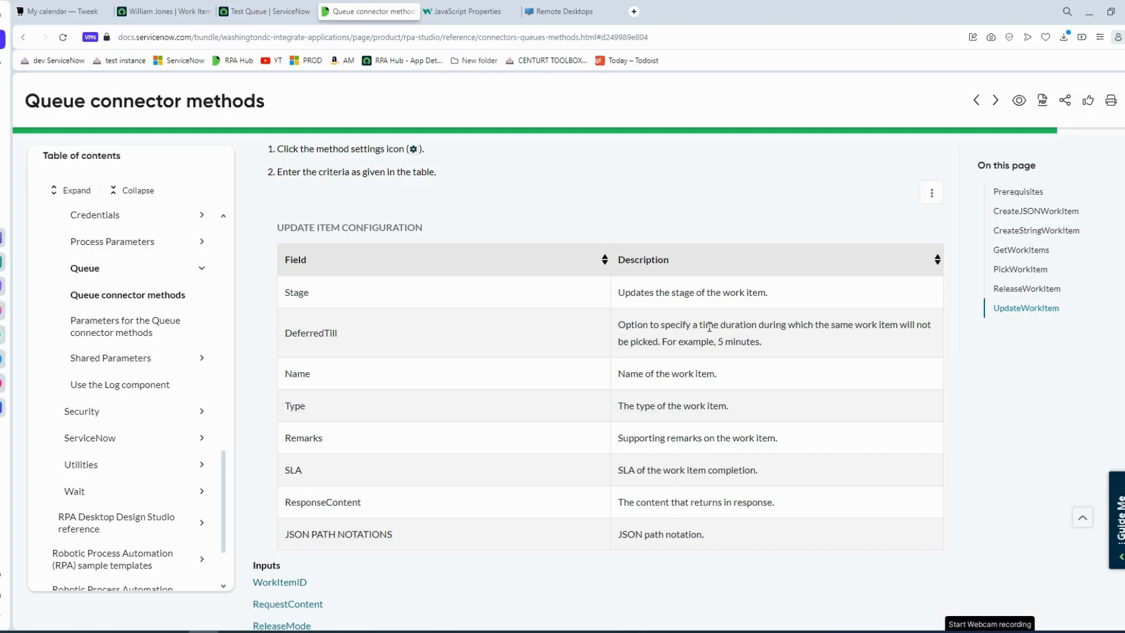
drag(844, 325, 853, 335)
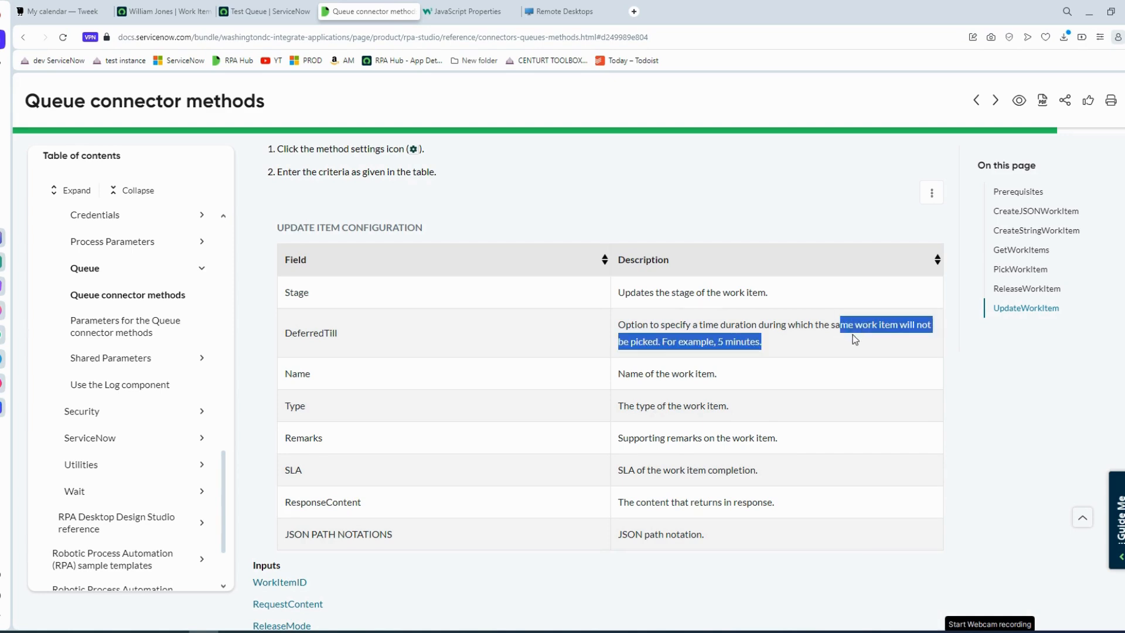
click(780, 344)
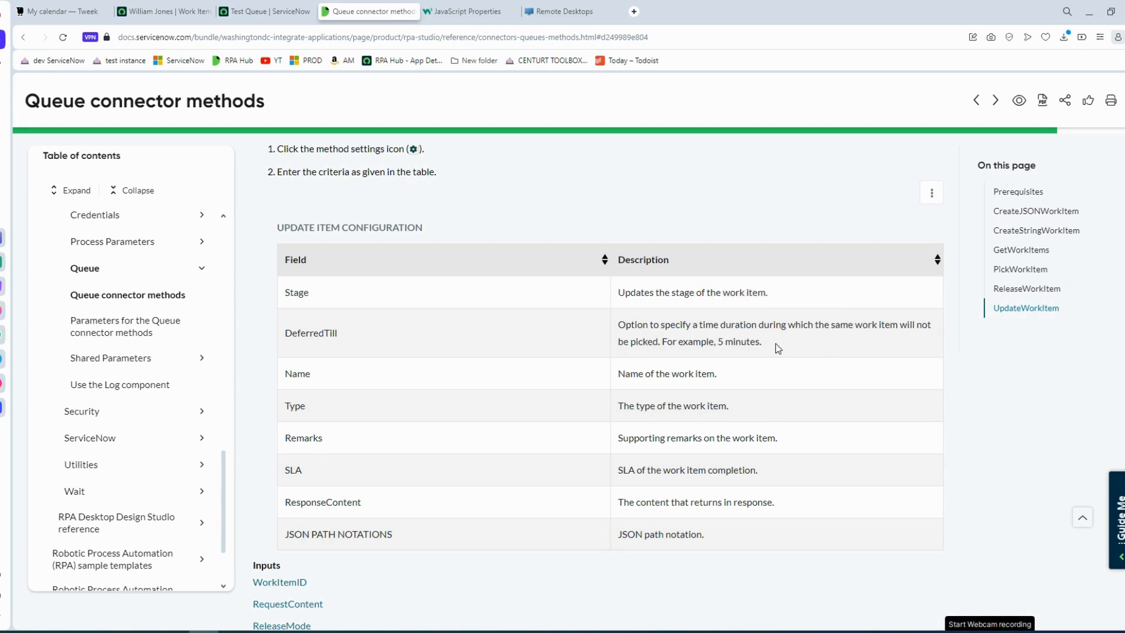
key(alt+Tab)
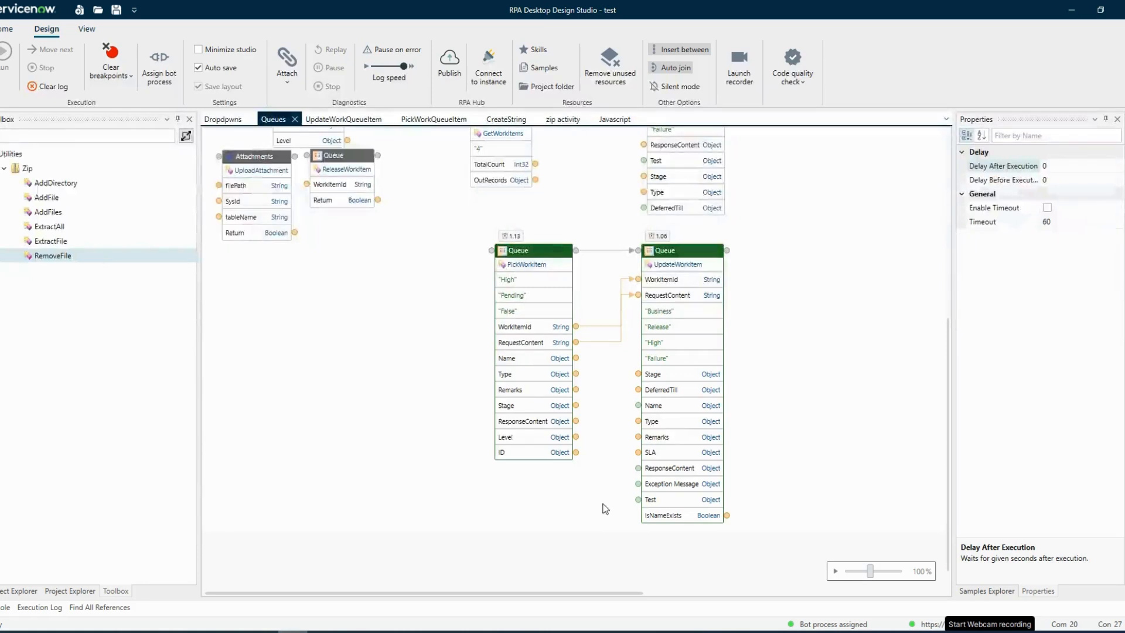
Add a VB.NET data transformation that returns a deferral duration to UpdateWorkItem's DeferredTill port, and clear the execution log.
right_click(639, 390)
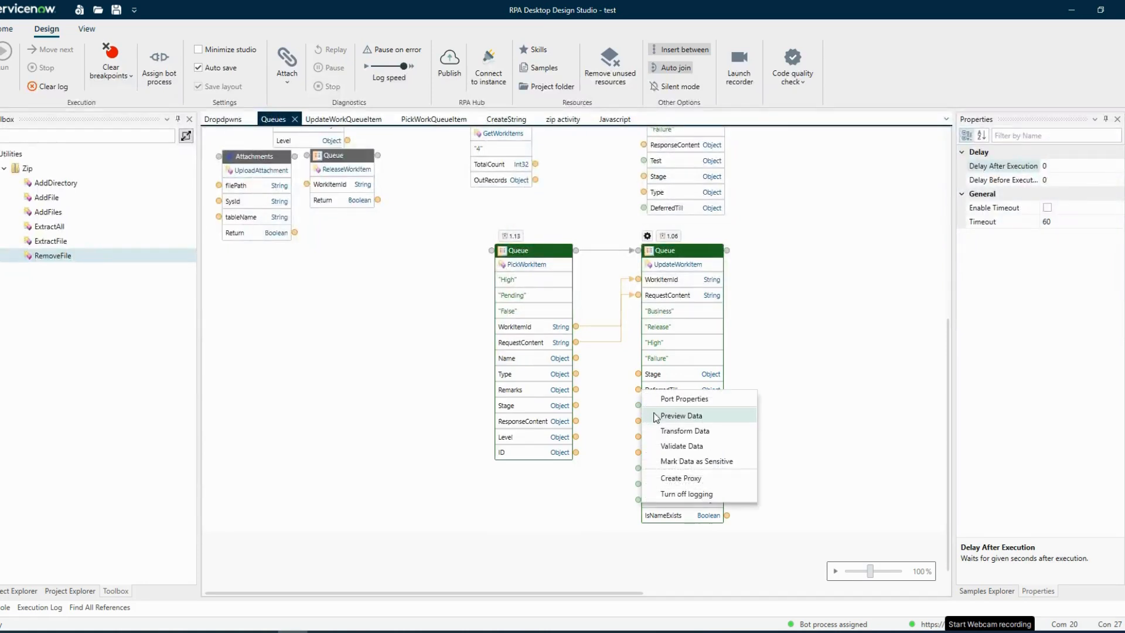
click(680, 431)
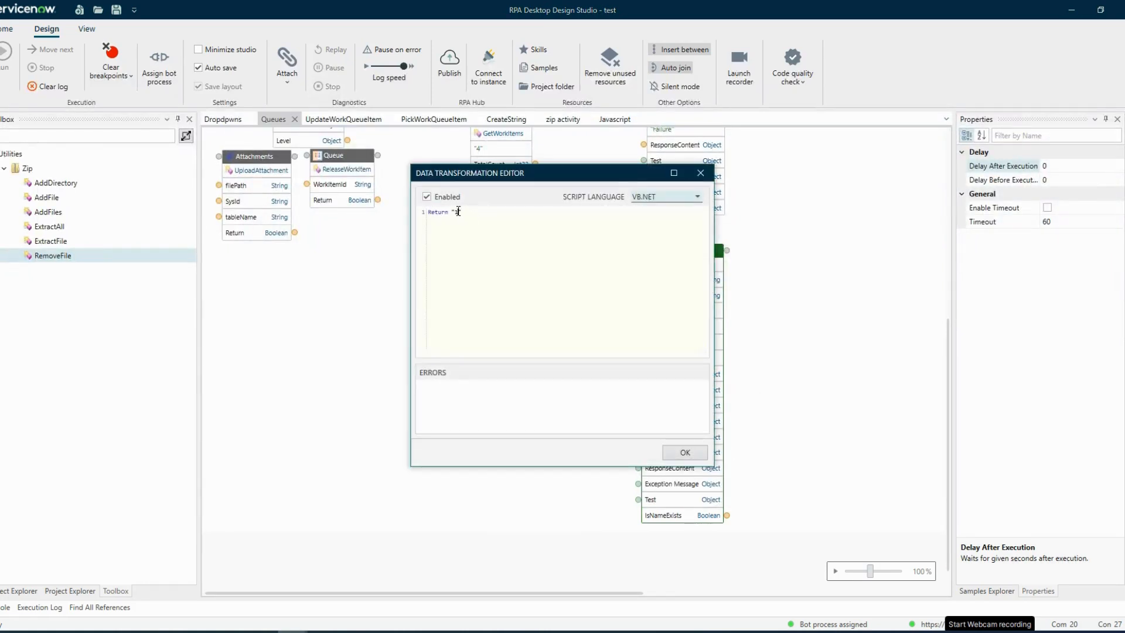
click(692, 451)
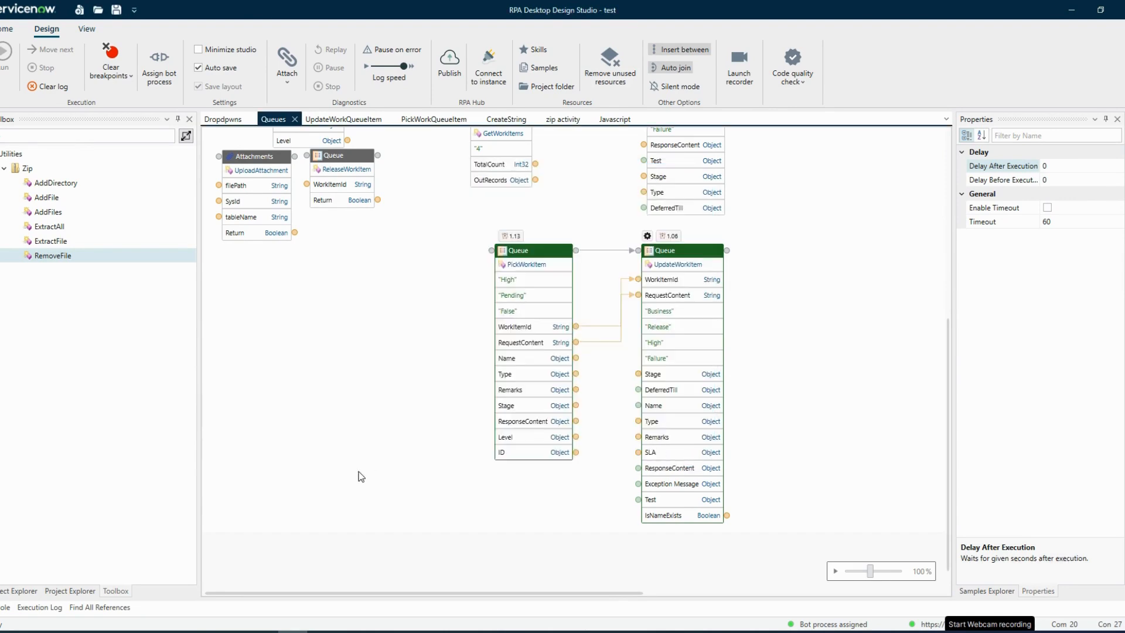
click(37, 89)
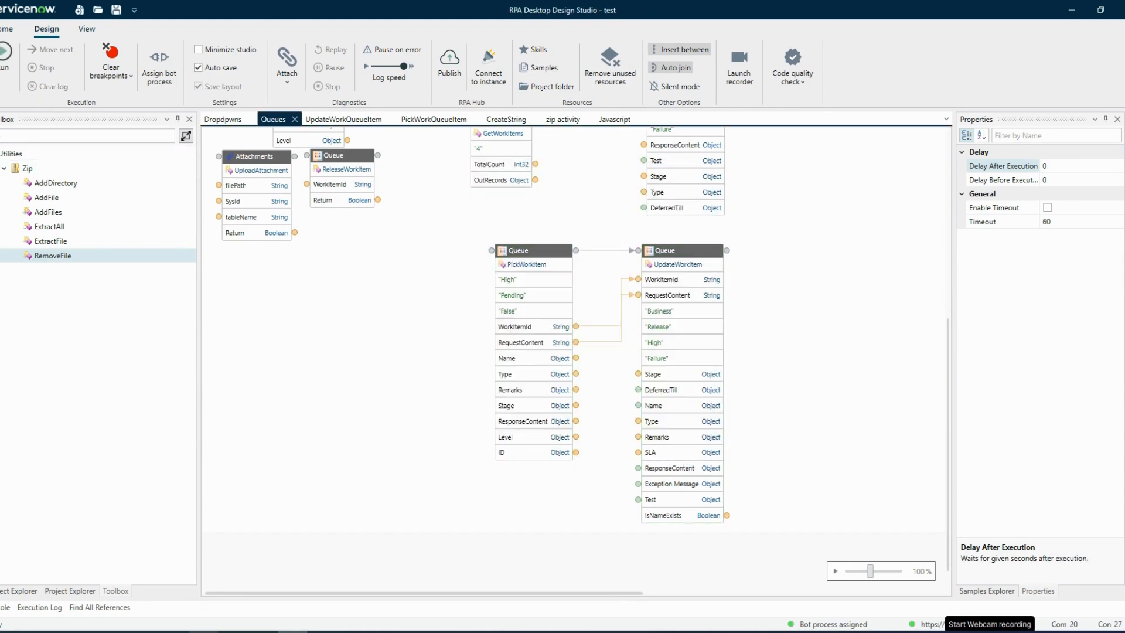
In the browser, reassign Test Queue's last two work items, the Success and the Failure one, with a short remark.
key(alt+Tab)
click(266, 11)
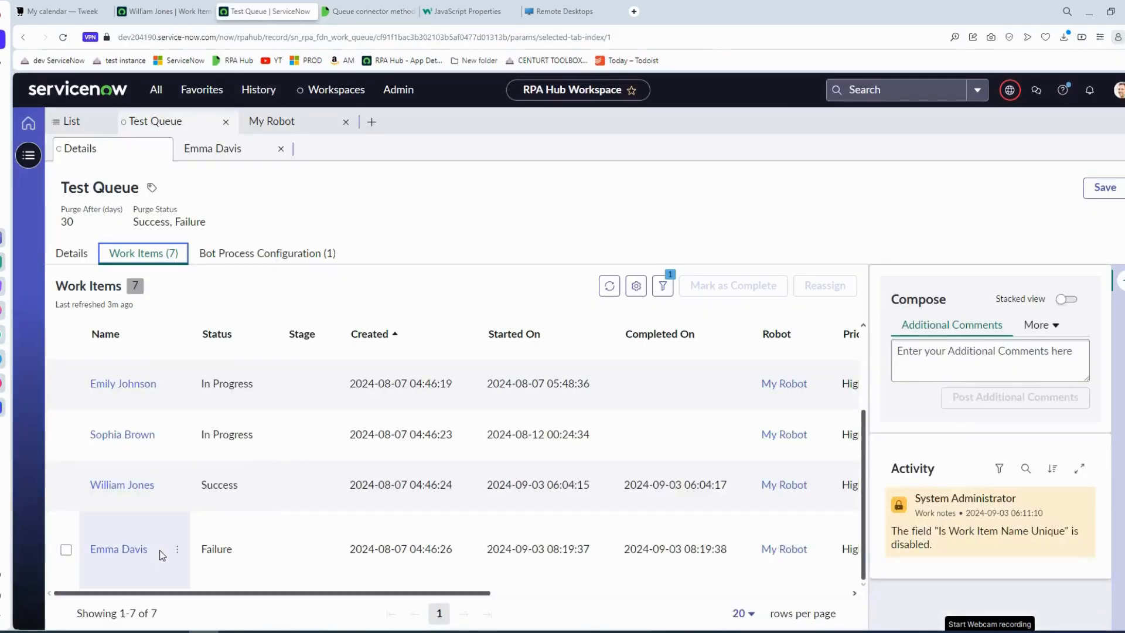
click(66, 486)
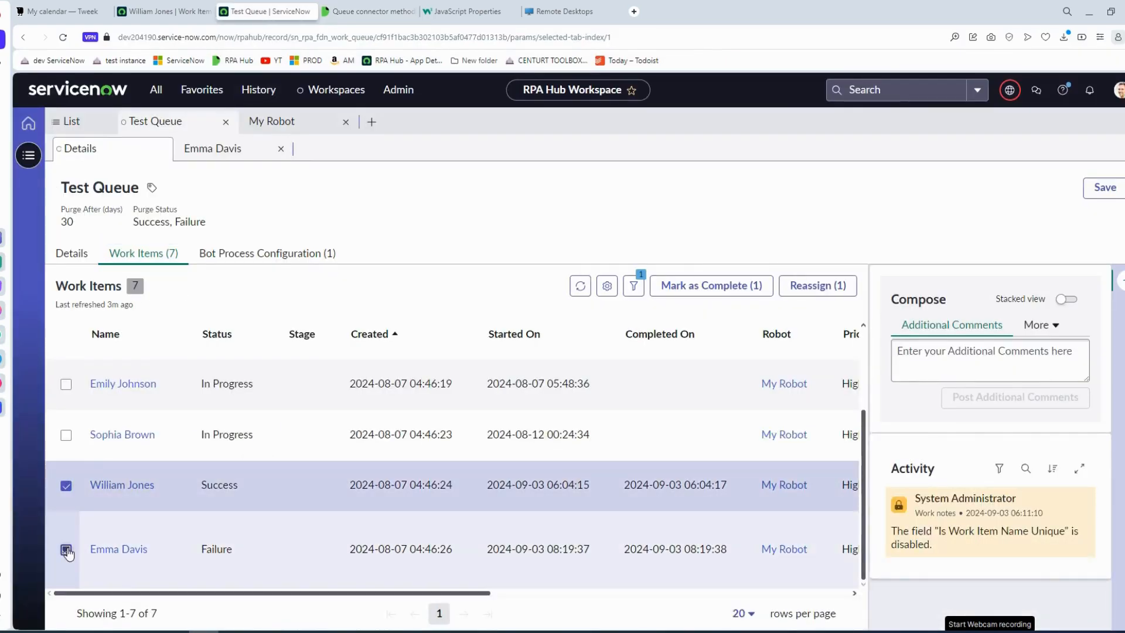
click(66, 549)
click(818, 285)
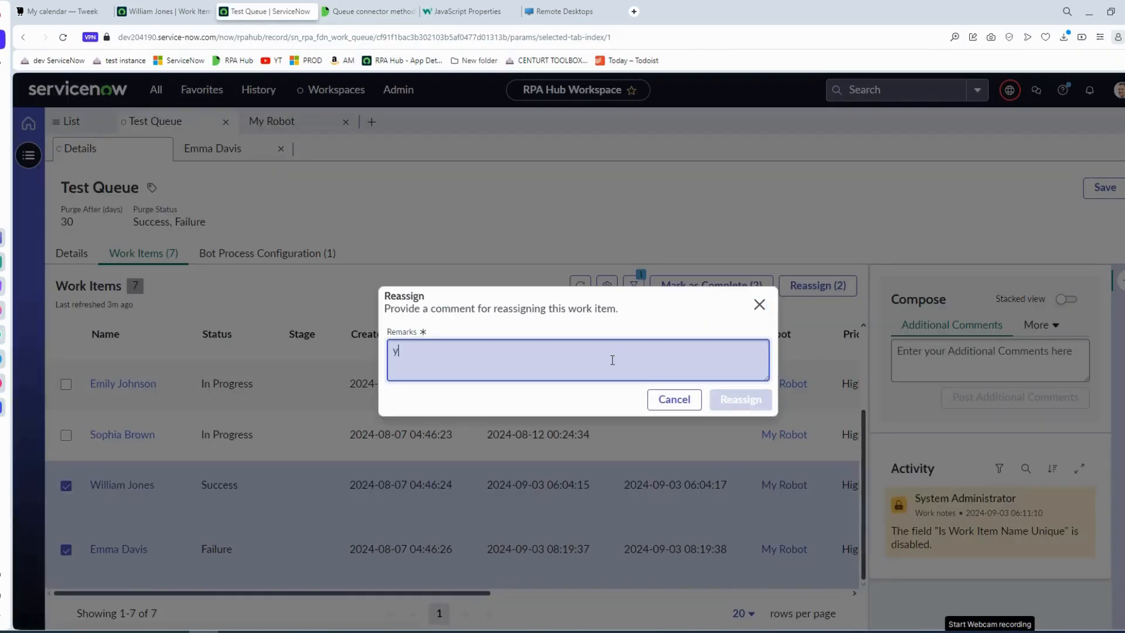
click(674, 400)
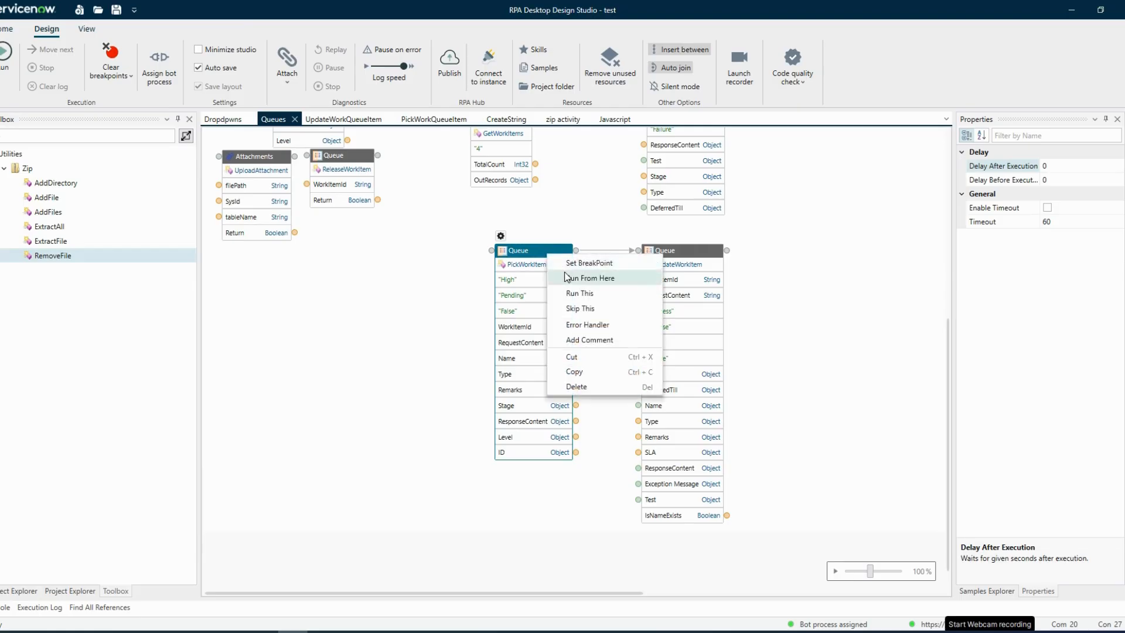
key(Escape)
Run the automation from PickWorkItem with the DeferredTill value and refresh the queue's work items list.
click(565, 277)
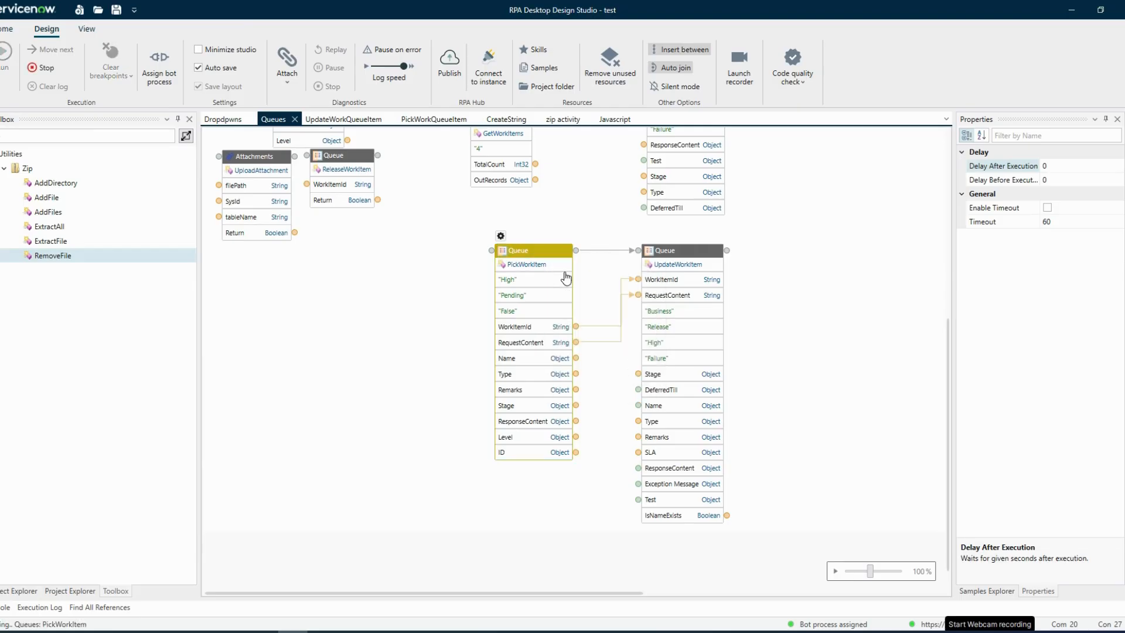
click(645, 293)
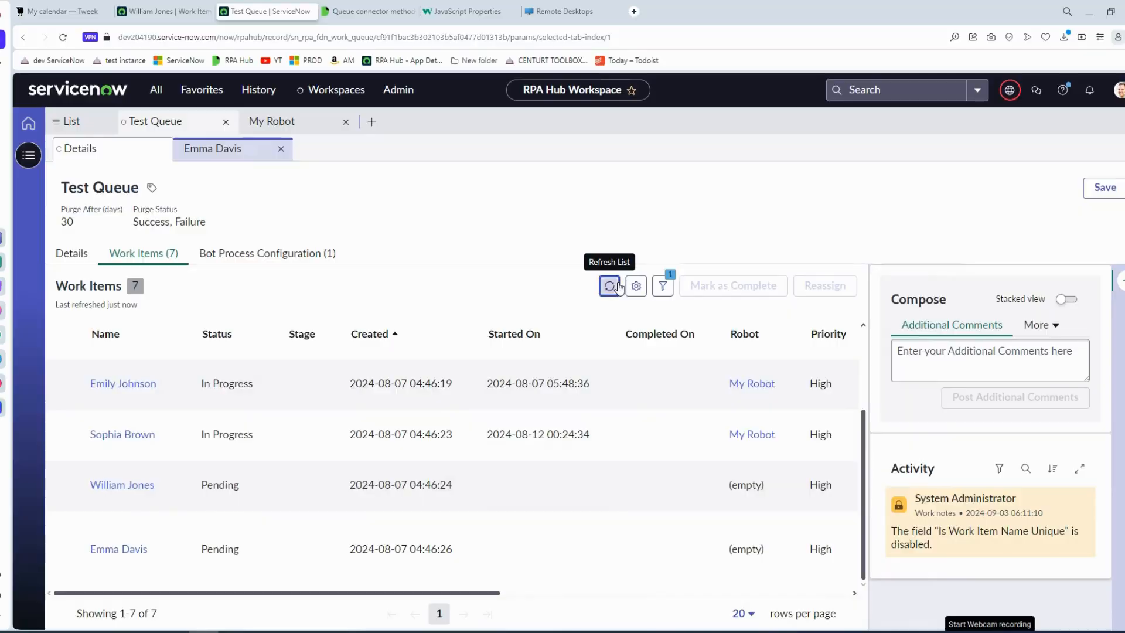
click(609, 286)
scroll(382, 477, down, 3)
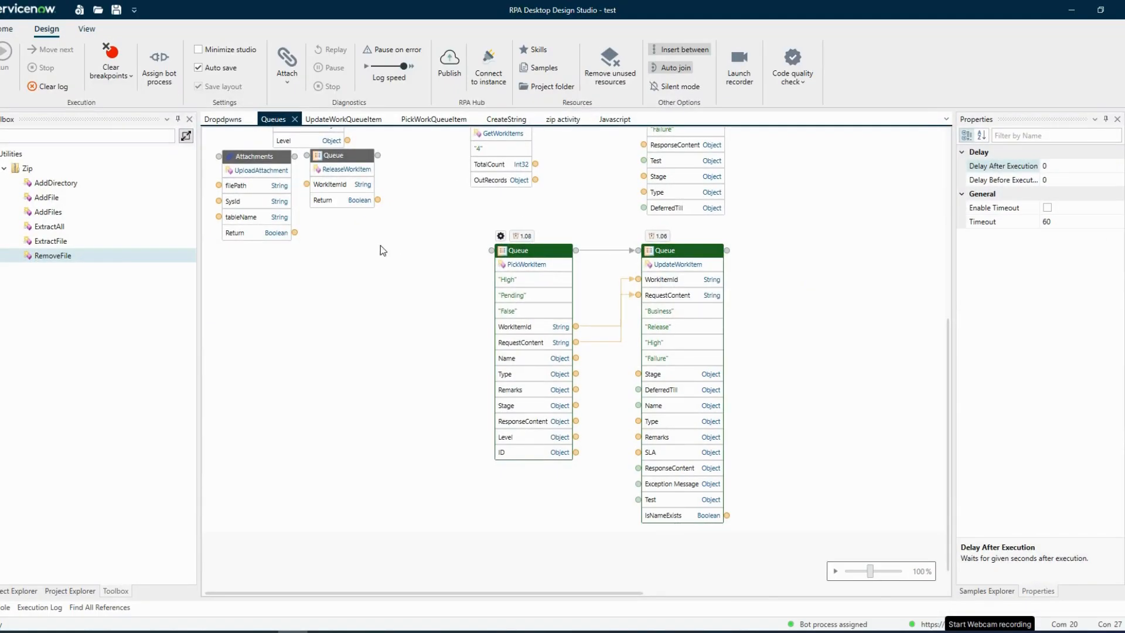
Clear the execution log in the design studio and run the automation from the PickWorkItem block again.
click(48, 86)
click(530, 251)
right_click(530, 251)
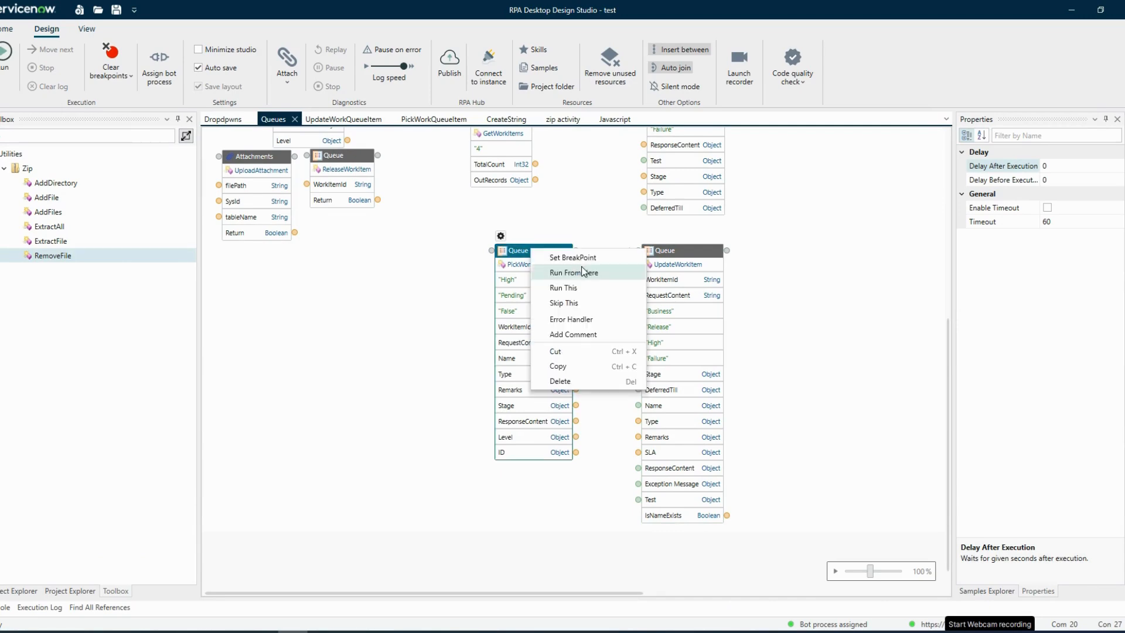
click(583, 272)
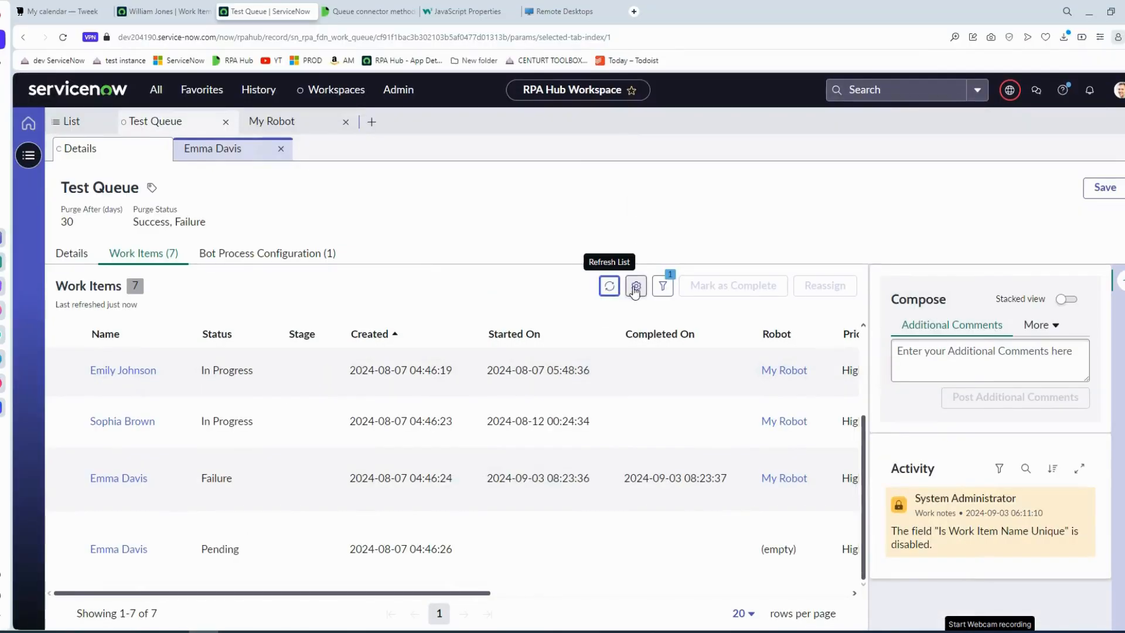
In the browser, refresh Test Queue's work items list and check the status of the last items.
click(610, 286)
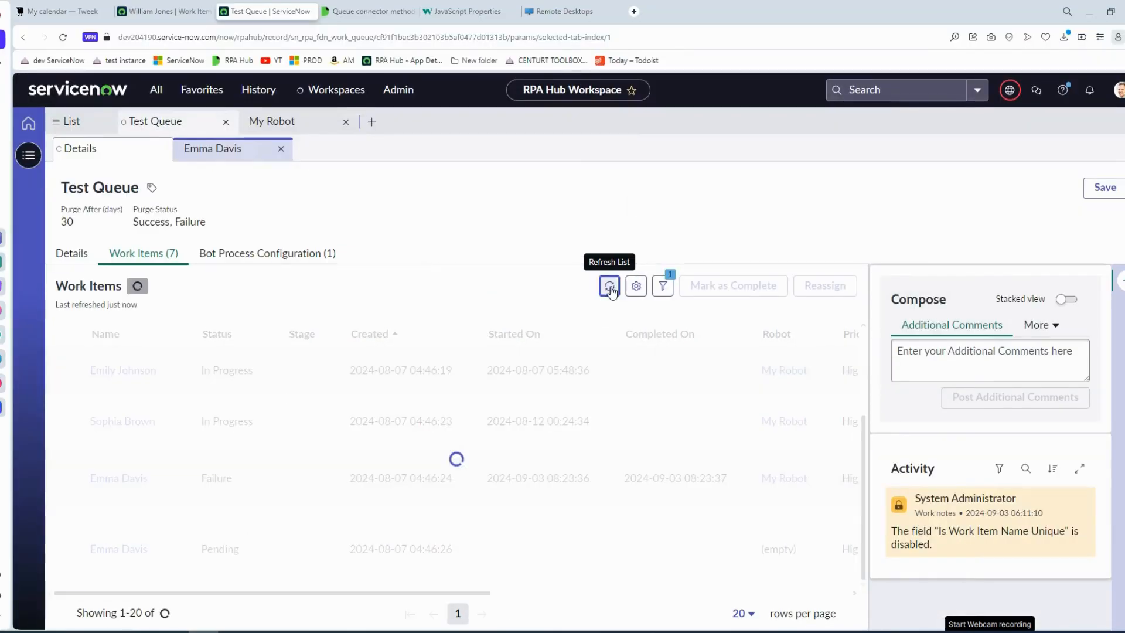
click(609, 286)
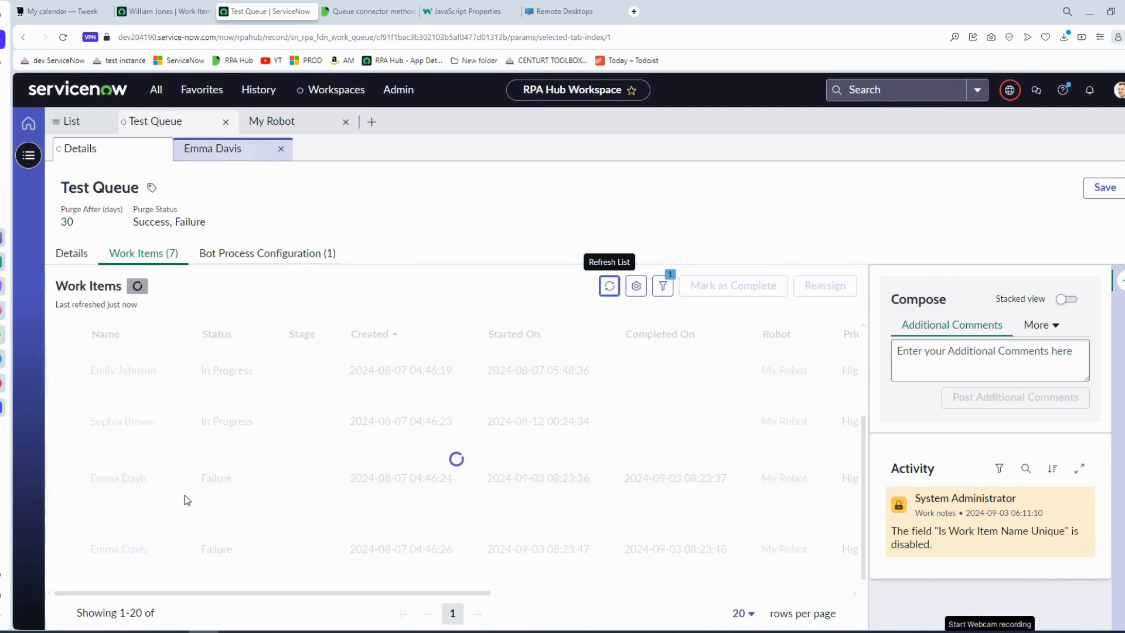
scroll(289, 523, down, 3)
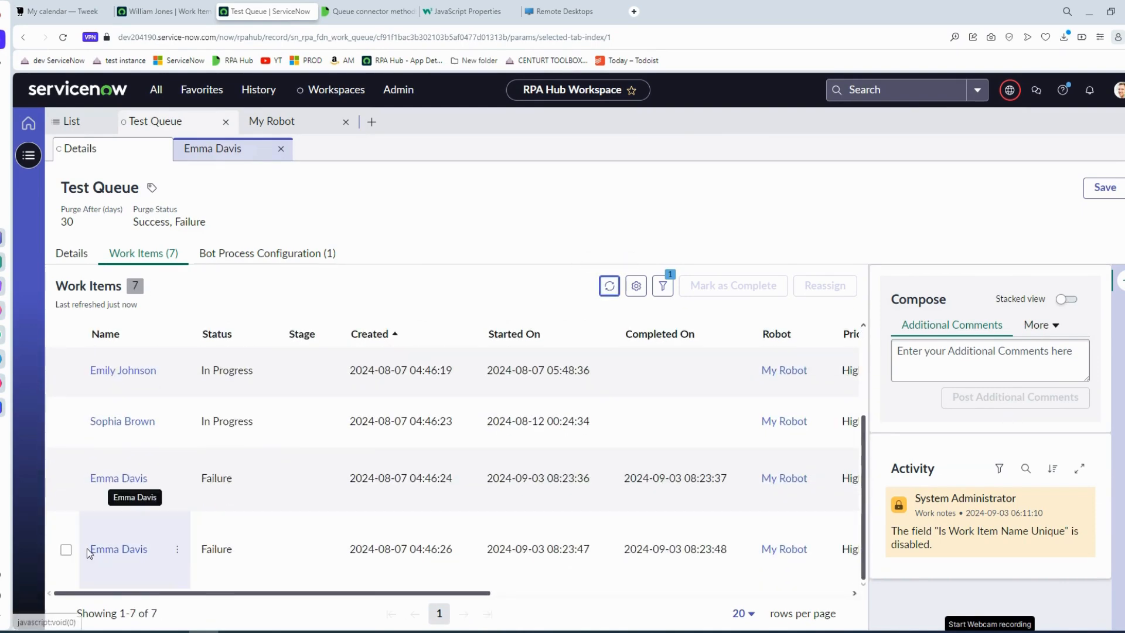
Reassign the last work item in Test Queue with the remark "t" and refresh the list.
click(65, 550)
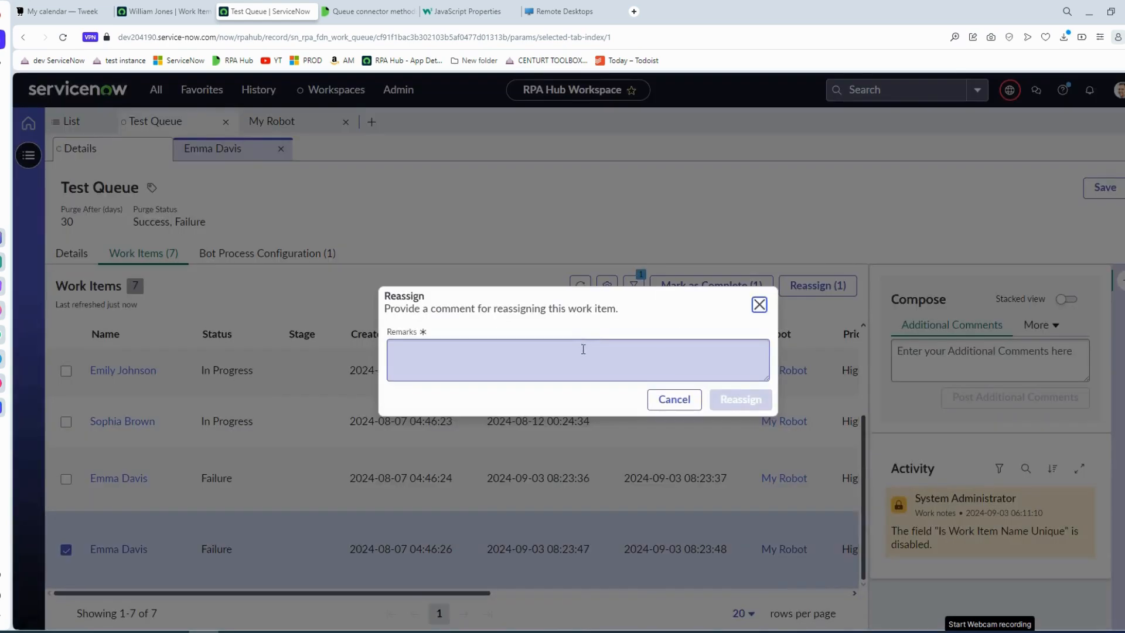
click(584, 347)
text(t)
click(751, 402)
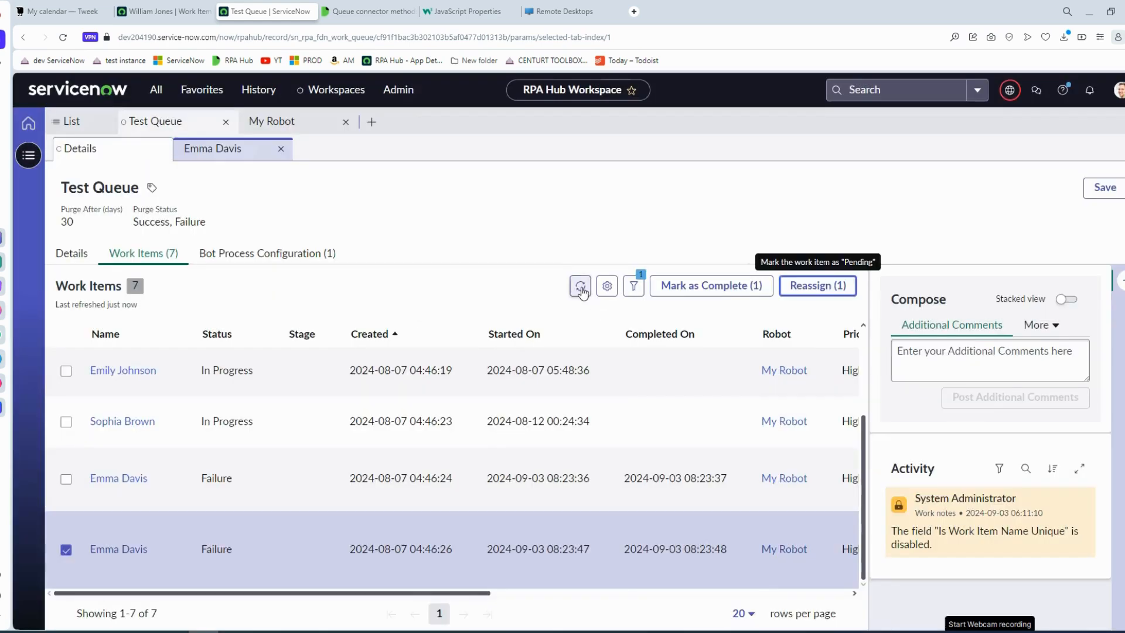
click(582, 292)
In the design studio, run the automation from the PickWorkItem block and review UpdateWorkItem's component log.
key(alt+Tab)
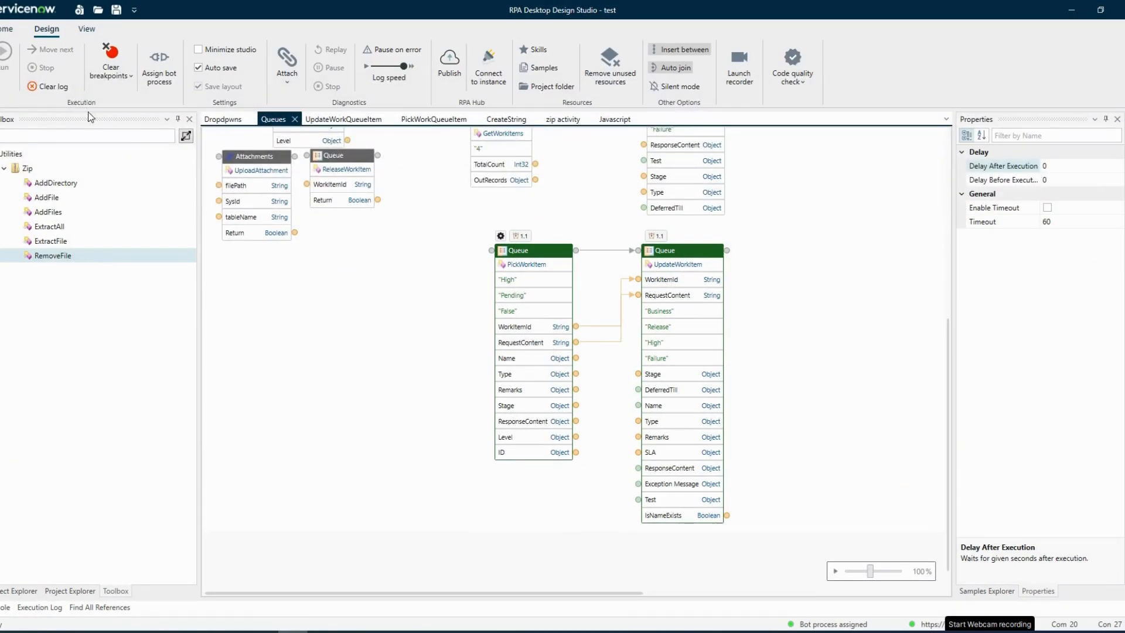
right_click(558, 253)
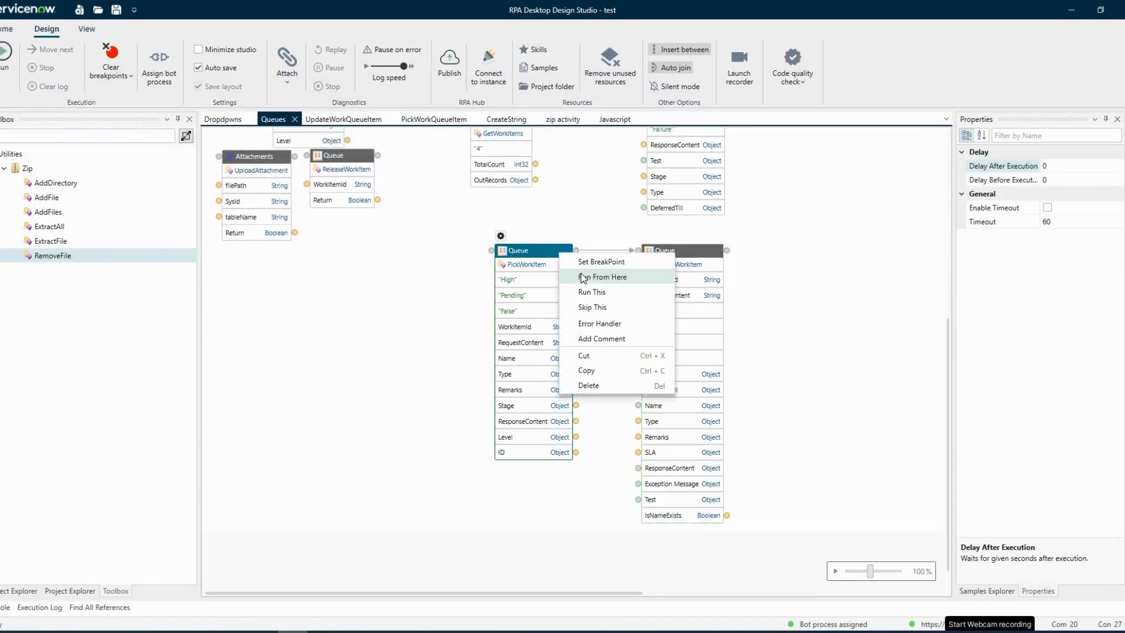
click(584, 277)
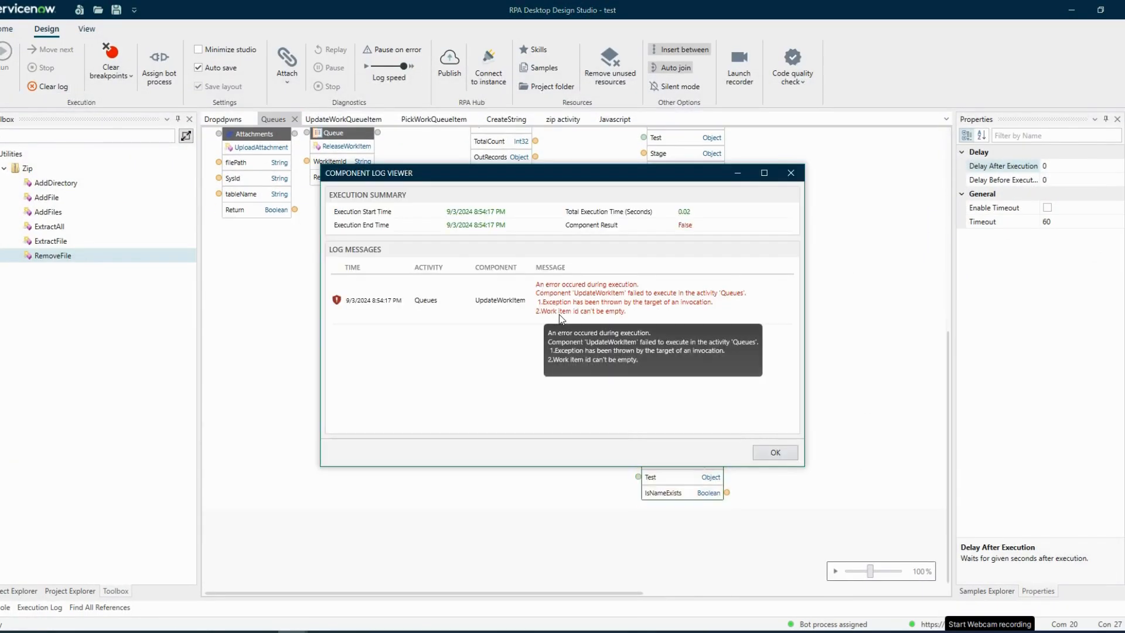
click(769, 452)
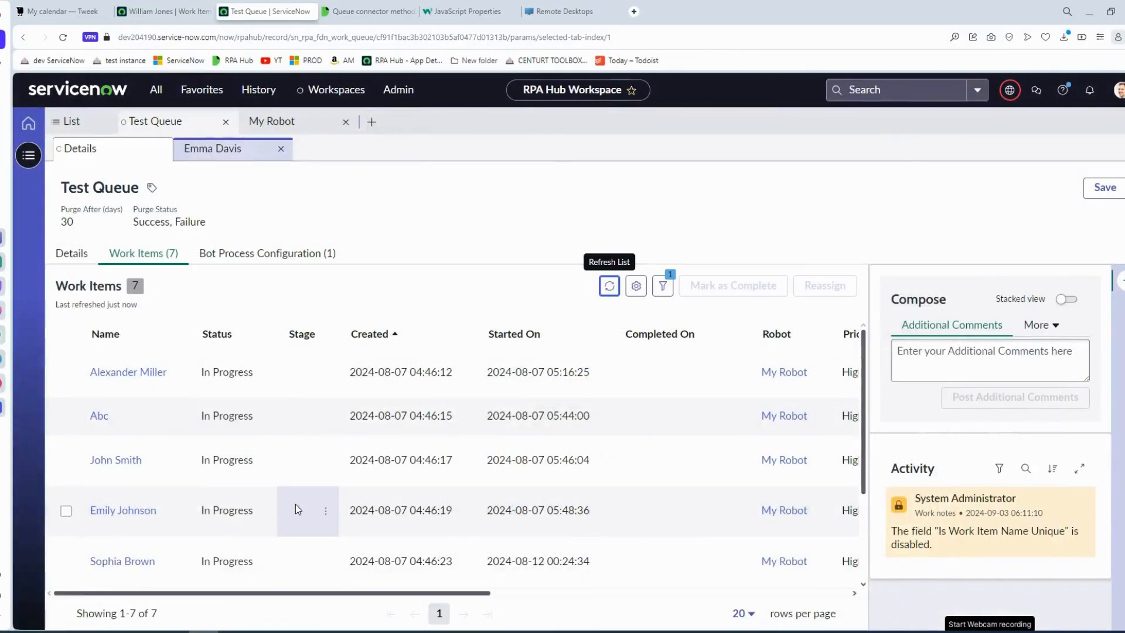
Check the queue's work items in the browser and preview PickWorkItem's RequestContent and WorkItemId output data in the design studio.
scroll(305, 510, down, 3)
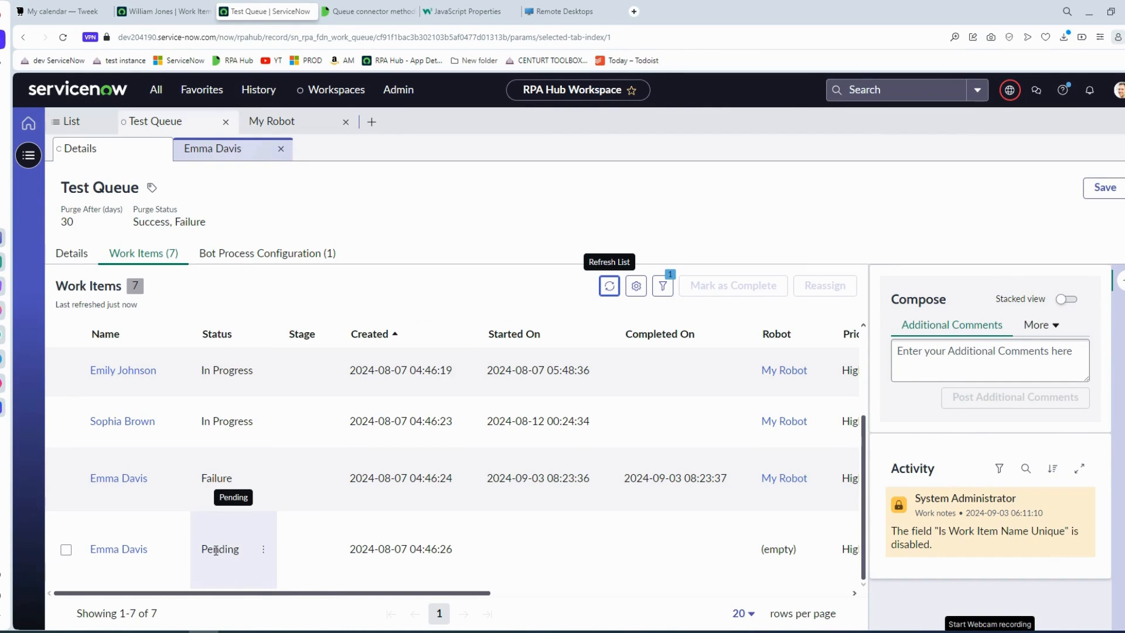
click(292, 631)
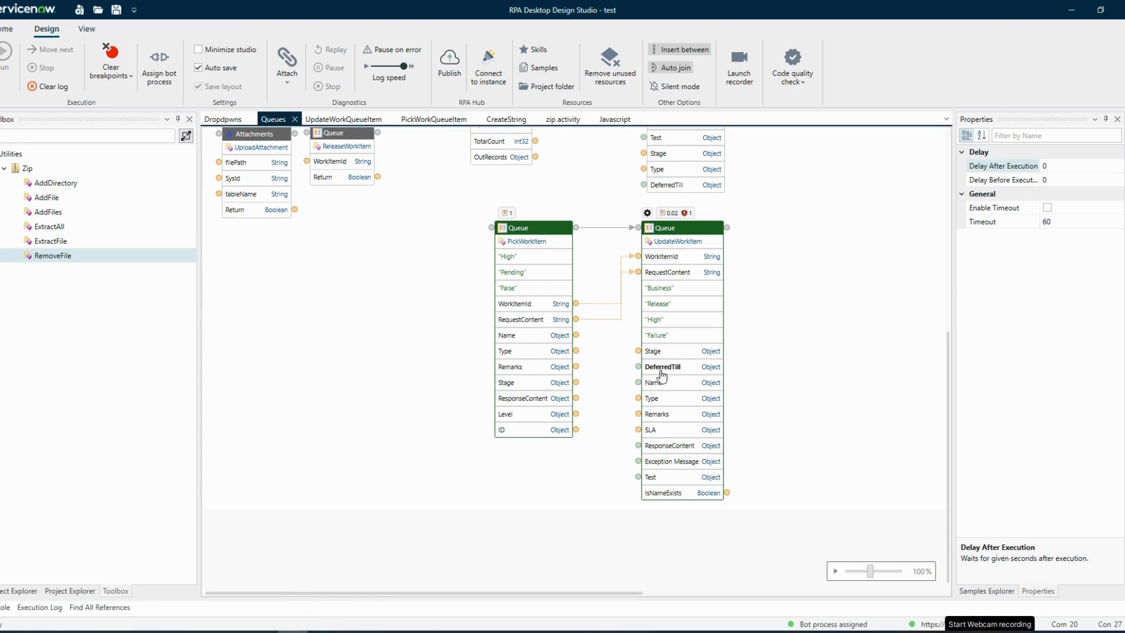
right_click(577, 319)
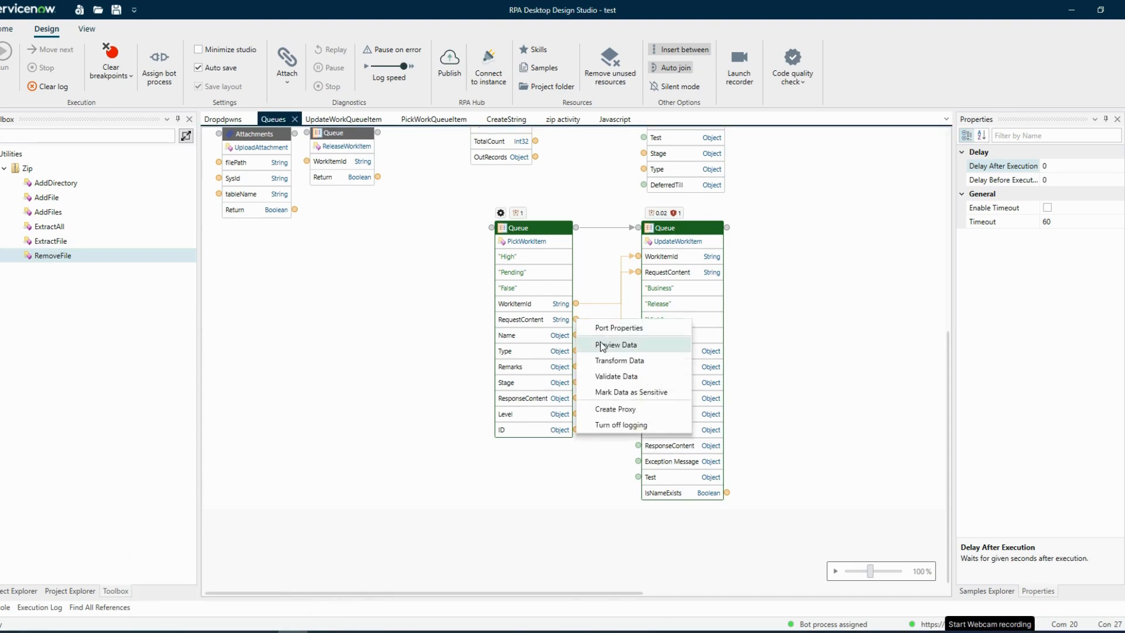
click(601, 346)
click(798, 177)
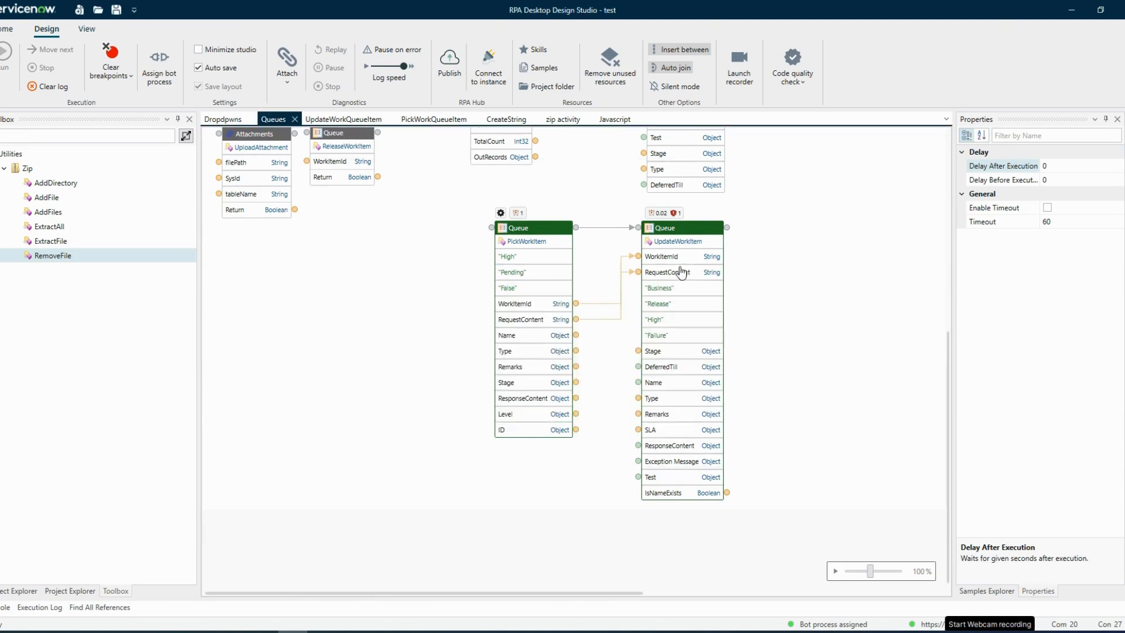
right_click(577, 304)
click(608, 330)
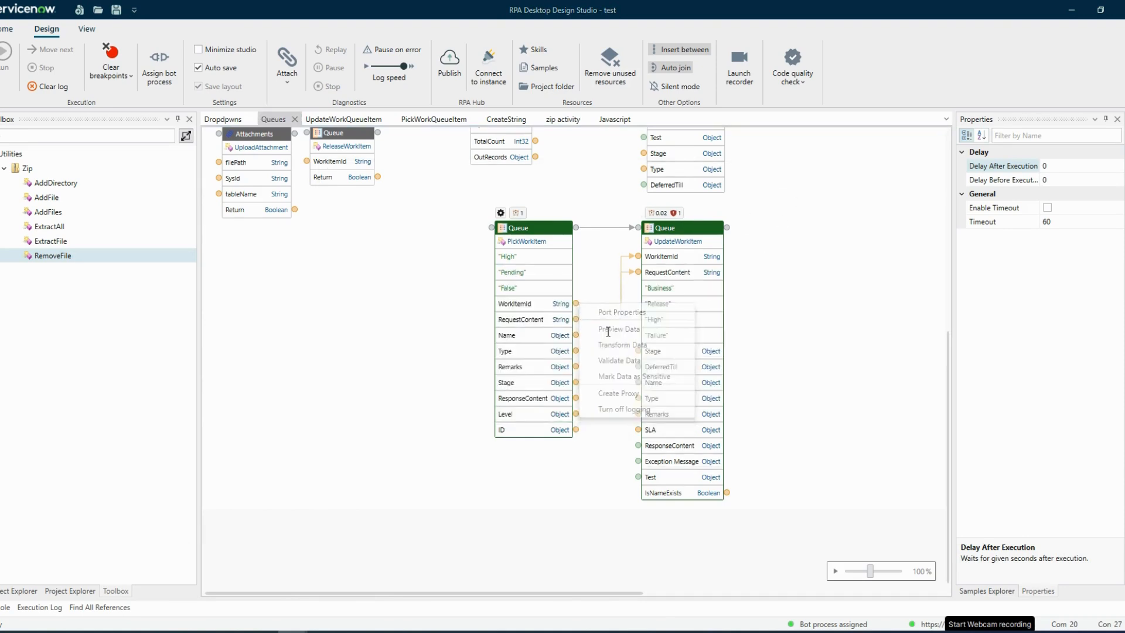
click(800, 172)
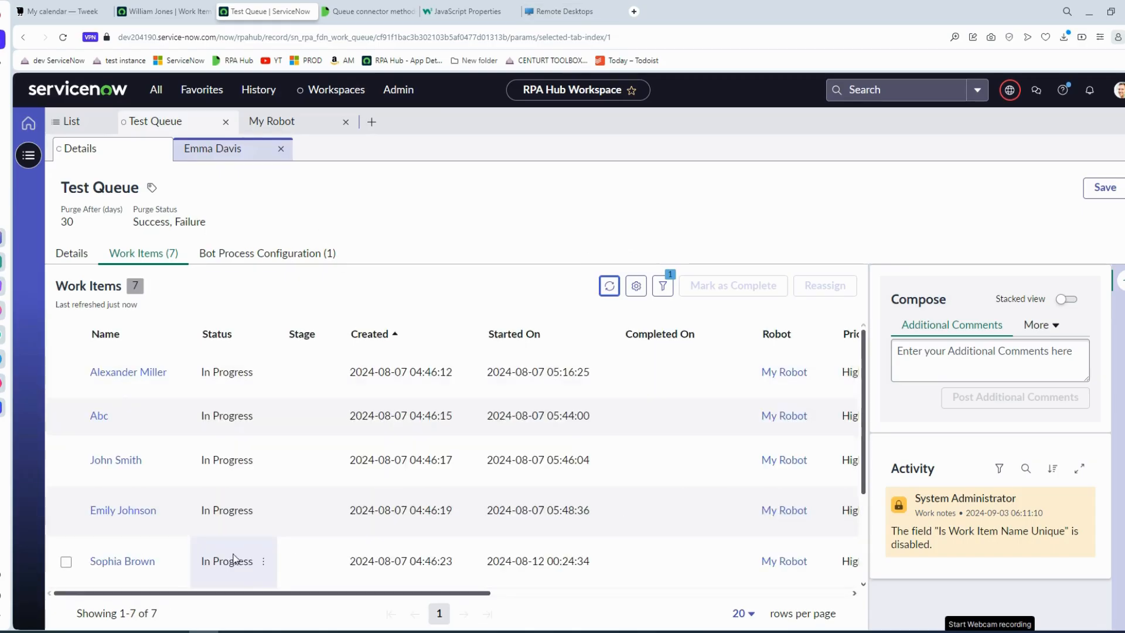
Rerun the automation from PickWorkItem with a cleared execution log and refresh Test Queue's work items list in the browser.
scroll(234, 557, down, 3)
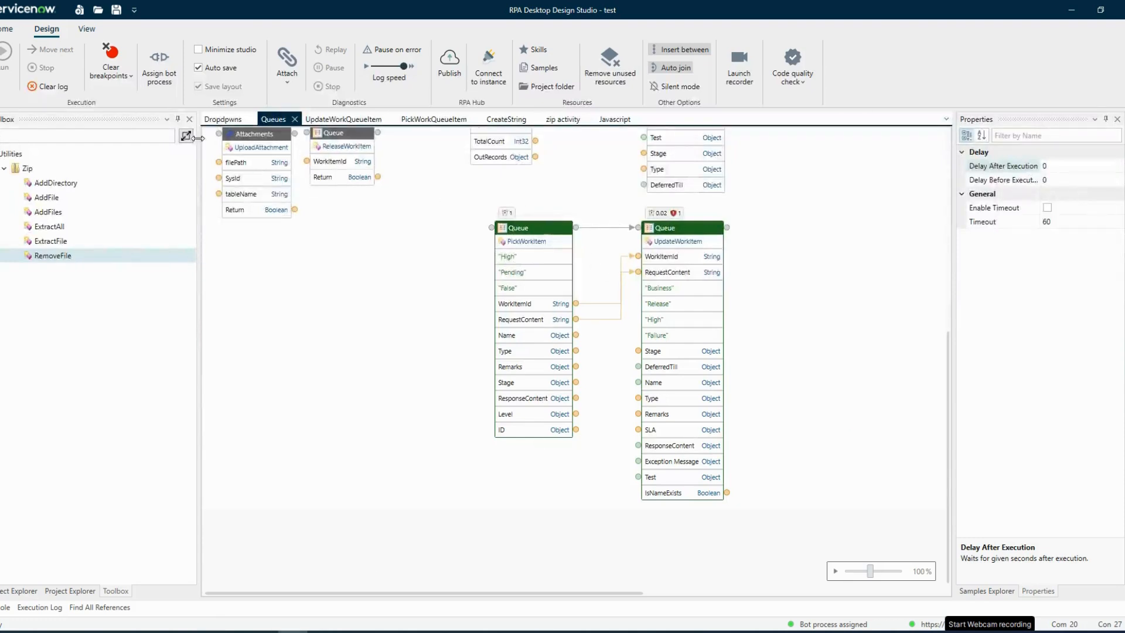
click(51, 88)
right_click(519, 228)
click(567, 252)
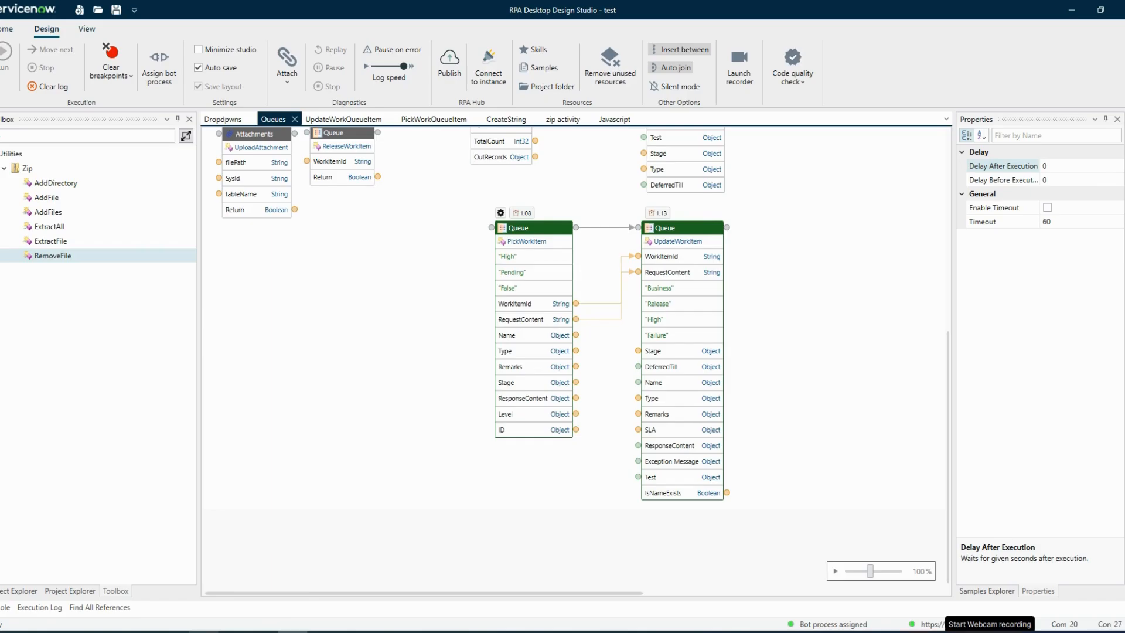
click(204, 631)
click(609, 287)
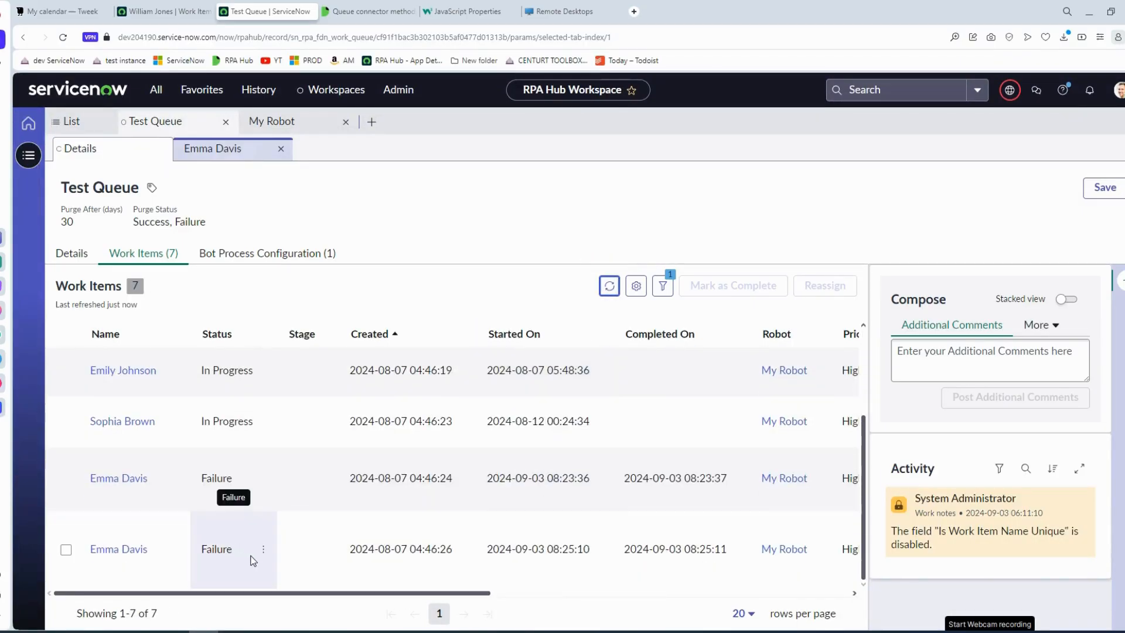
In the design studio, examine the JSON path notations in UpdateWorkItem's configuration and close it.
click(293, 630)
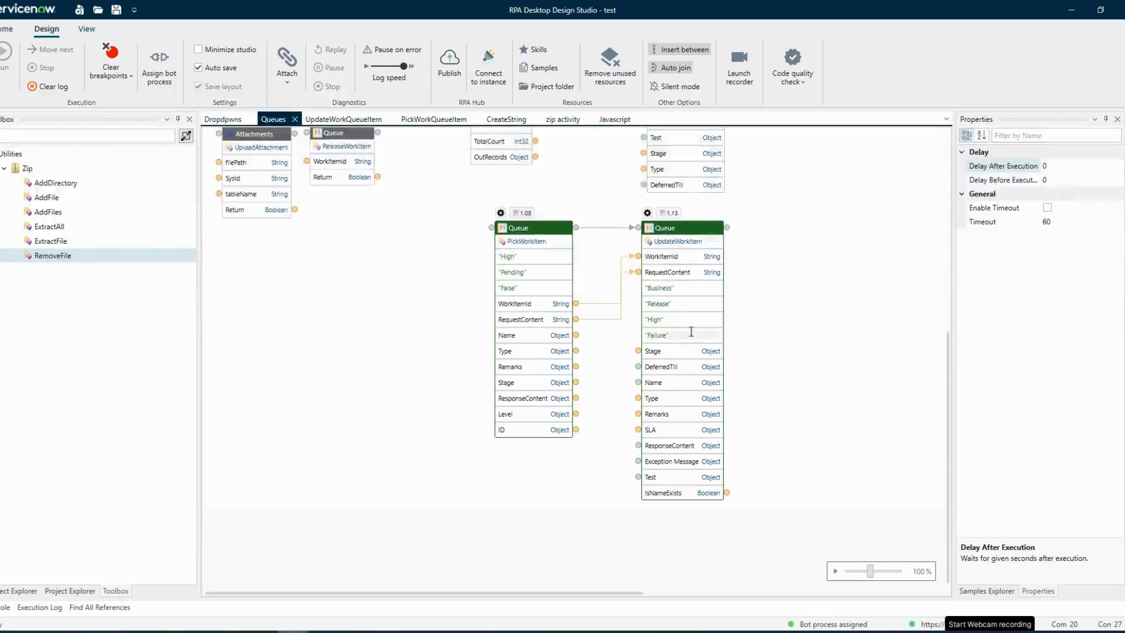
click(648, 215)
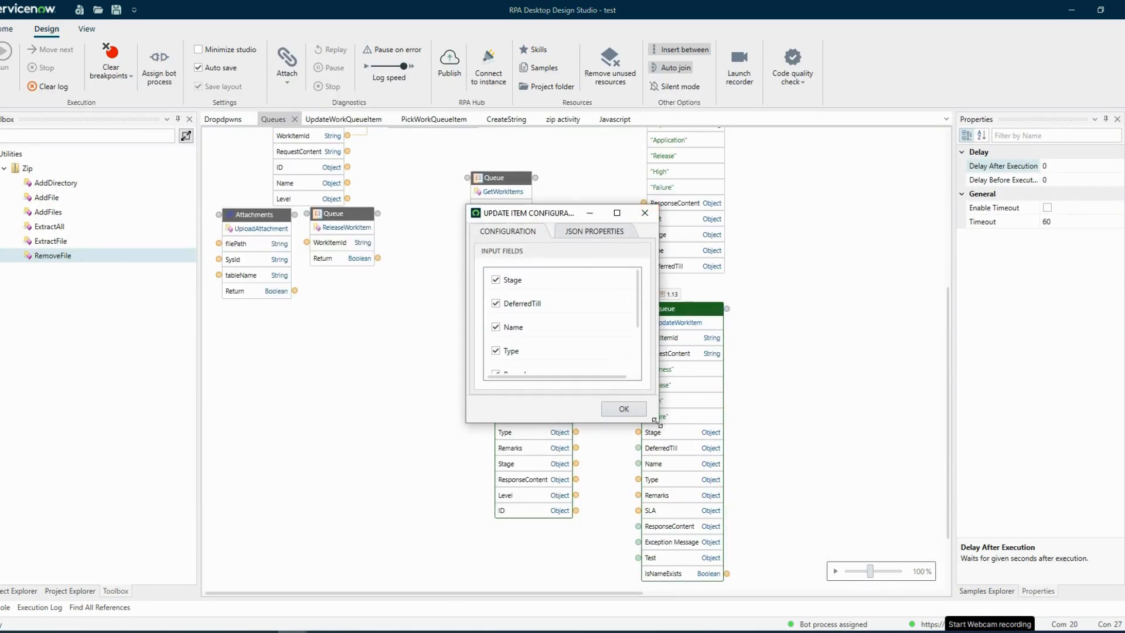
drag(656, 421, 829, 576)
click(599, 233)
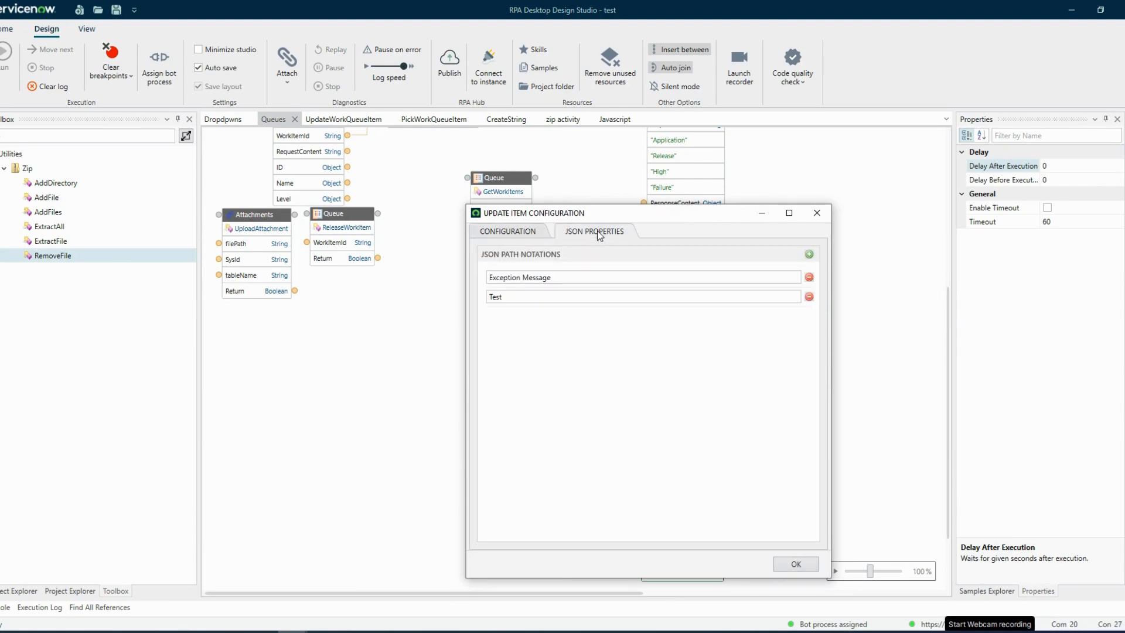
click(817, 214)
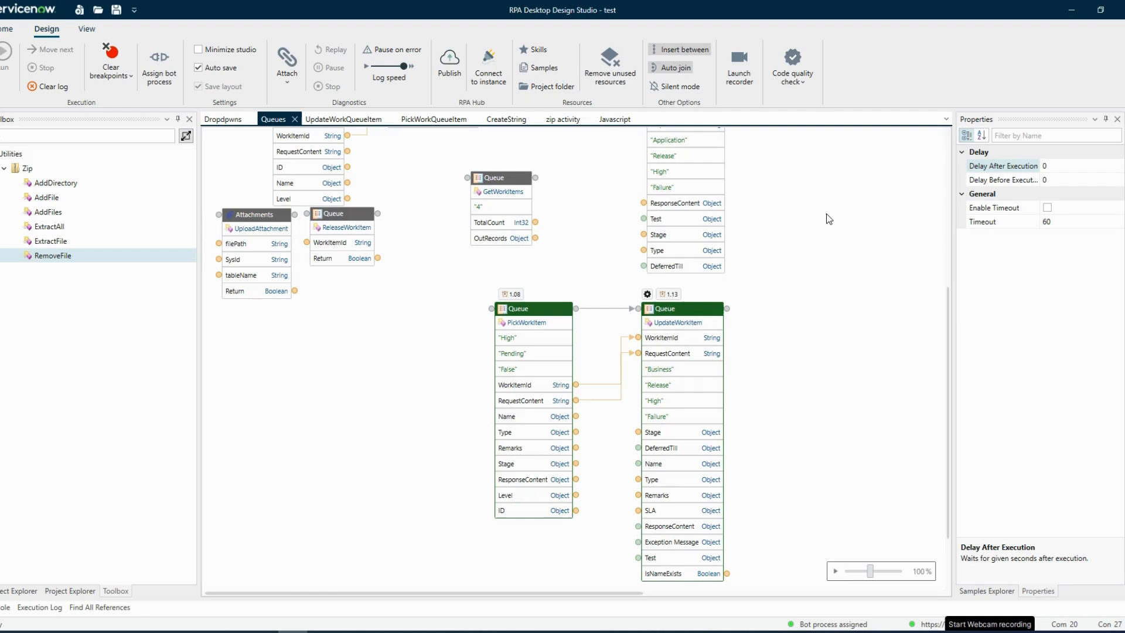